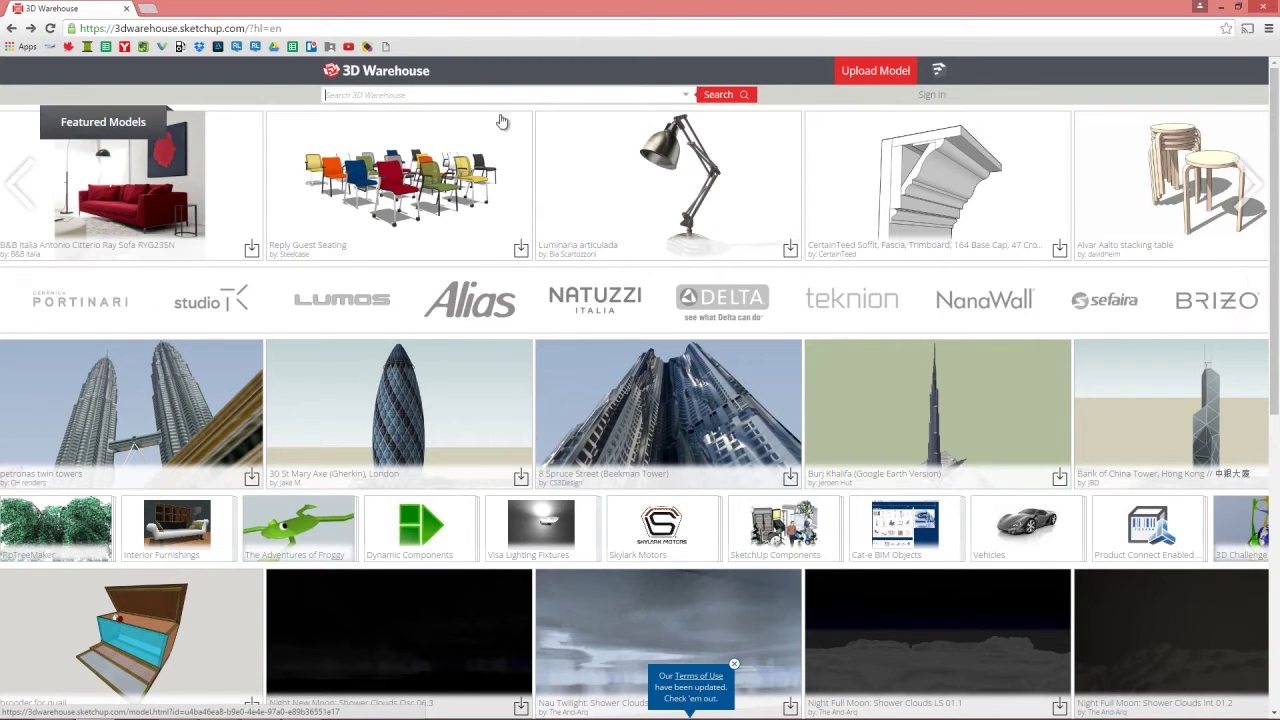
Switch to CrazyTalk 8 and play back the animation of the character wearing the cowboy hat, then stop it.
{"action": "key", "text": "alt+Tab"}
{"action": "key", "text": "alt+Tab"}
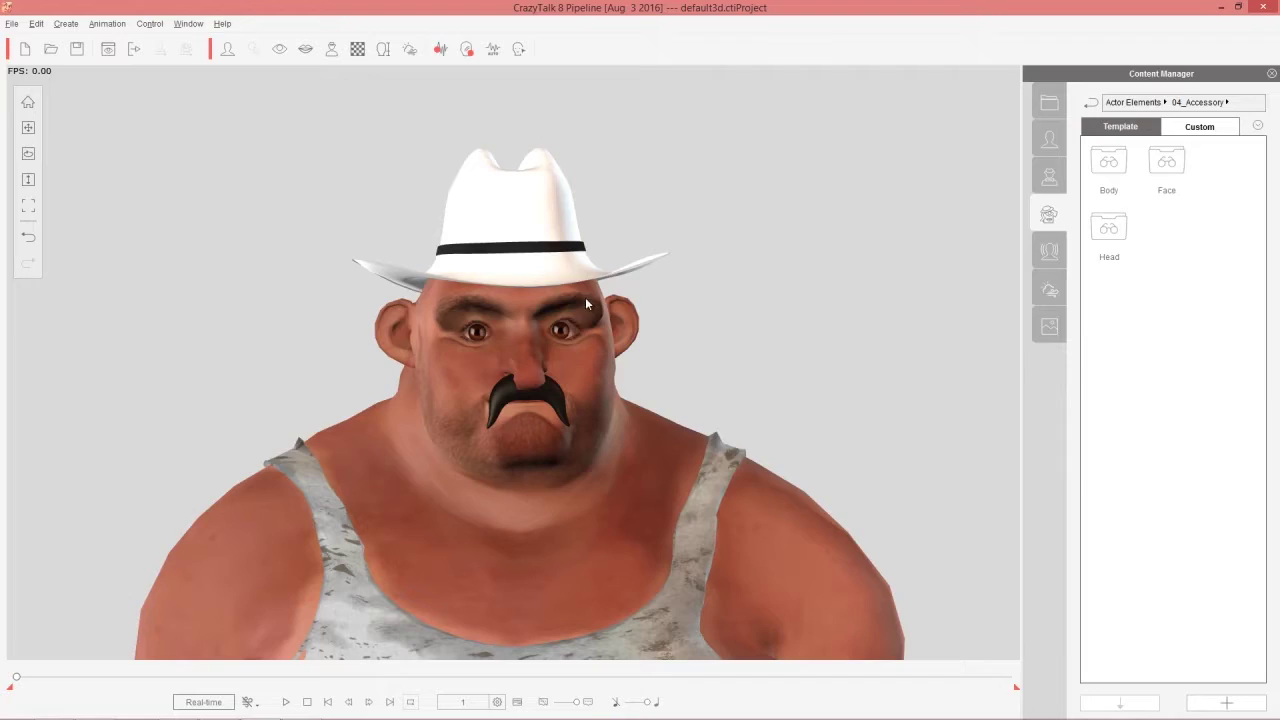
{"action": "left_click", "coordinate": [296, 696]}
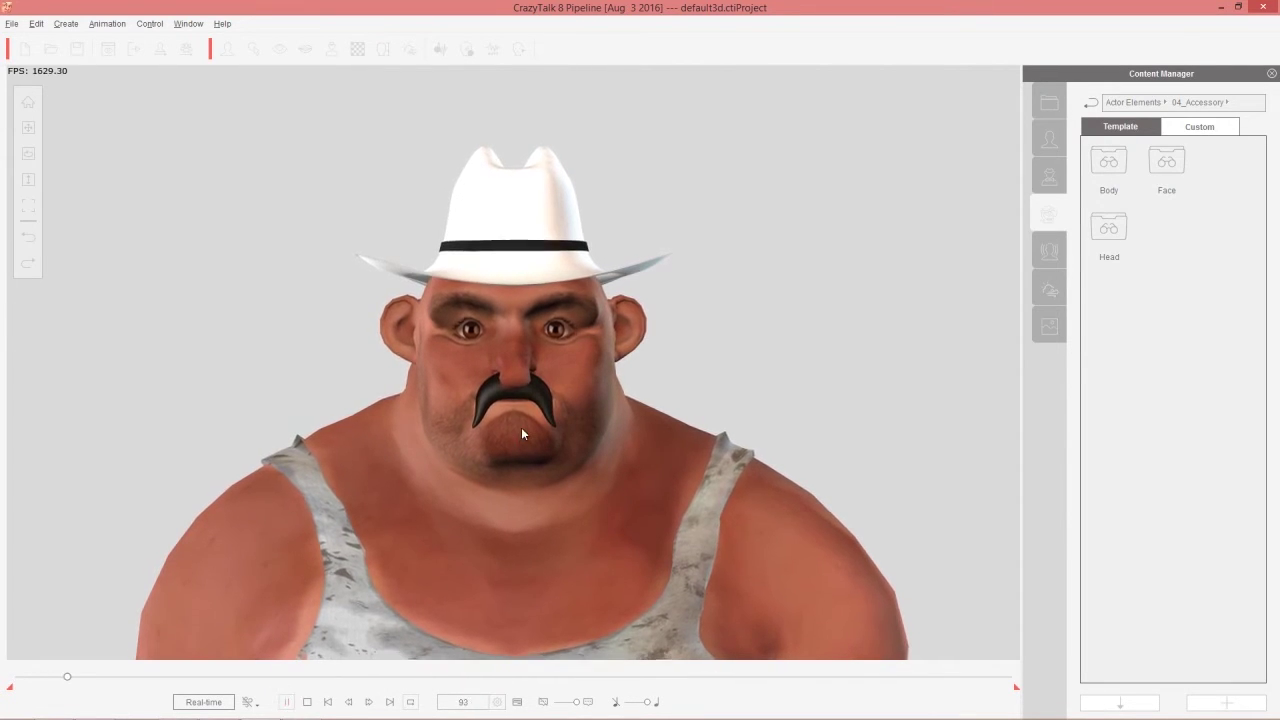
{"action": "left_click", "coordinate": [310, 700]}
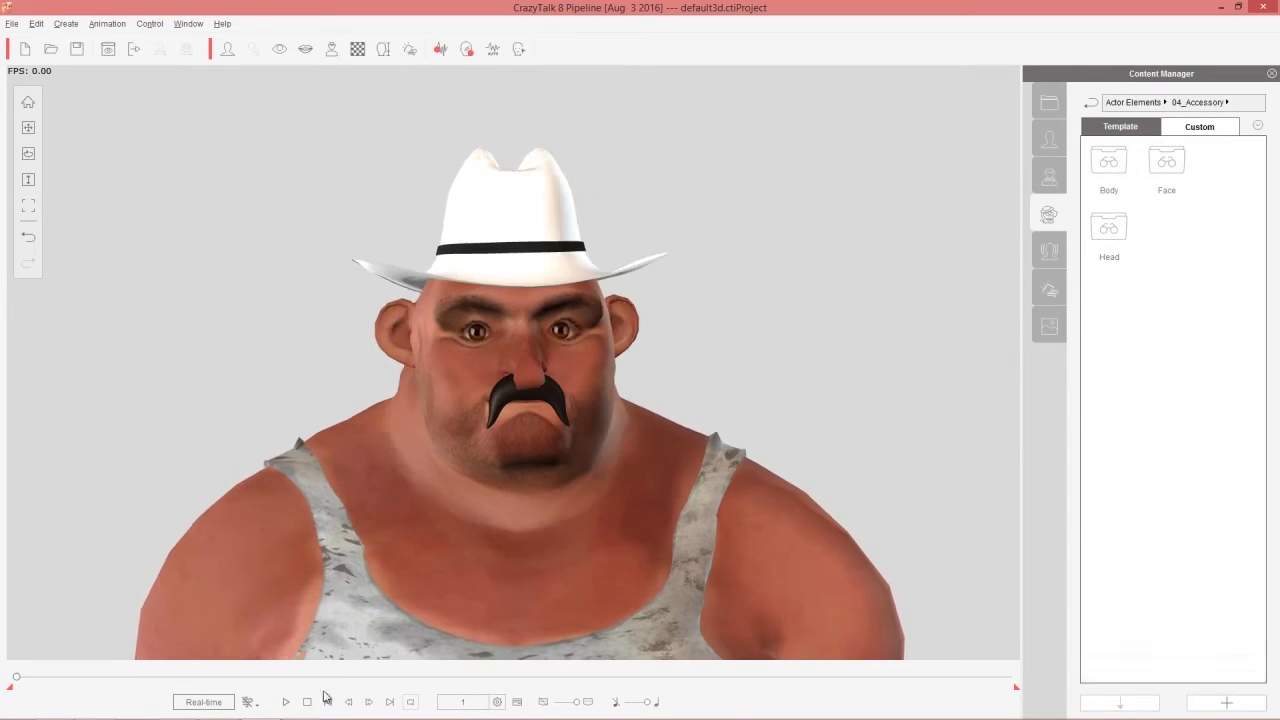
Return to 3D Warehouse in the browser, search for "cowboy hat" and sort the results by popularity.
{"action": "key", "text": "alt+Tab"}
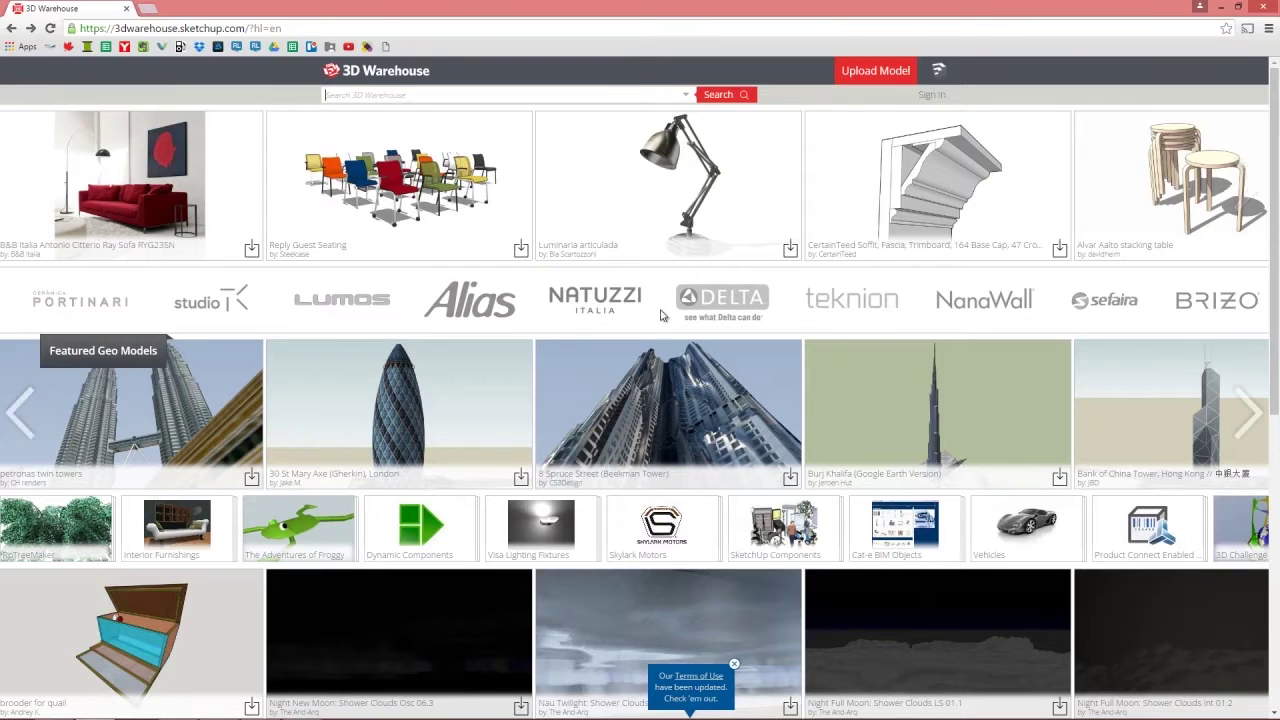
{"action": "type", "text": "cowboy hat"}
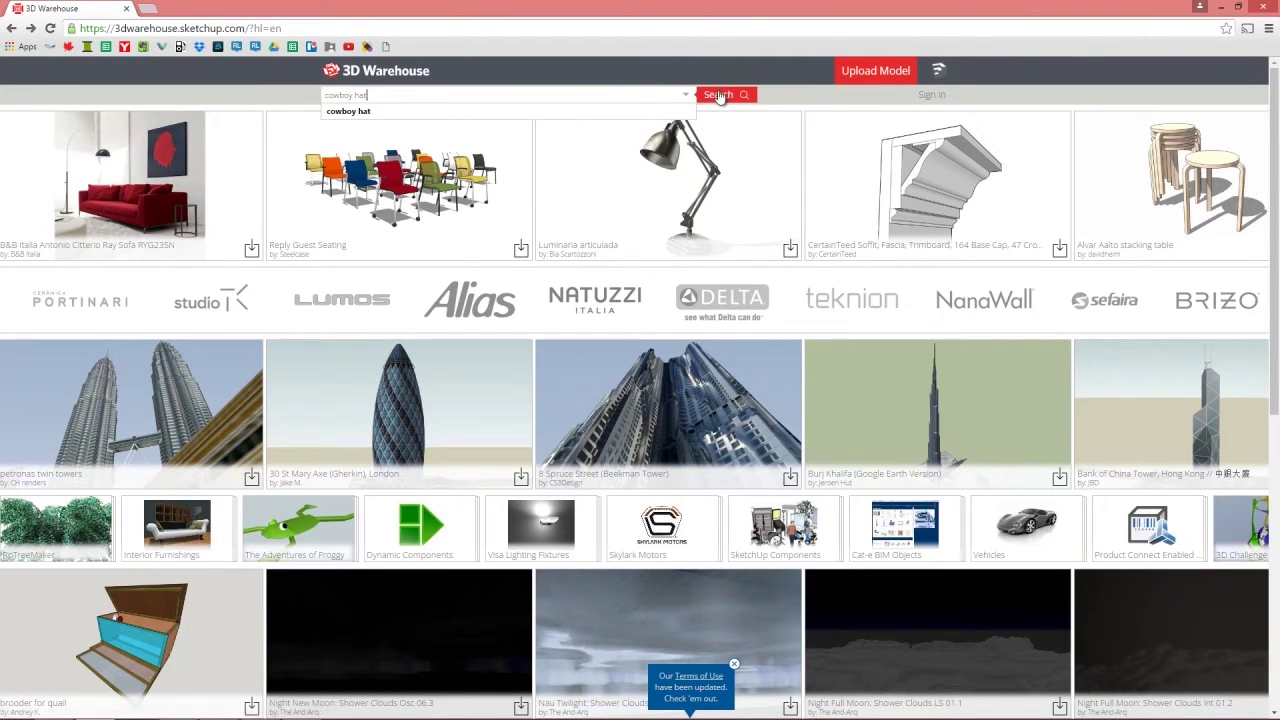
{"action": "left_click", "coordinate": [722, 95]}
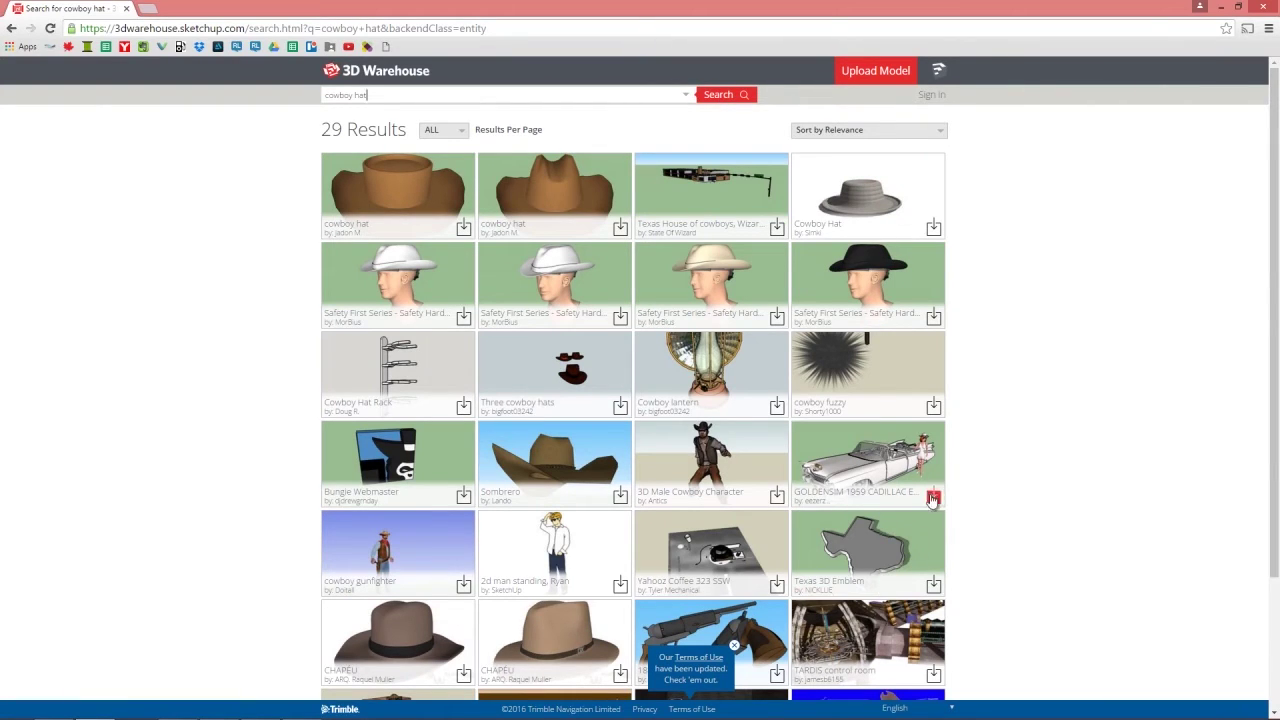
{"action": "left_click", "coordinate": [927, 138]}
{"action": "left_click", "coordinate": [845, 168]}
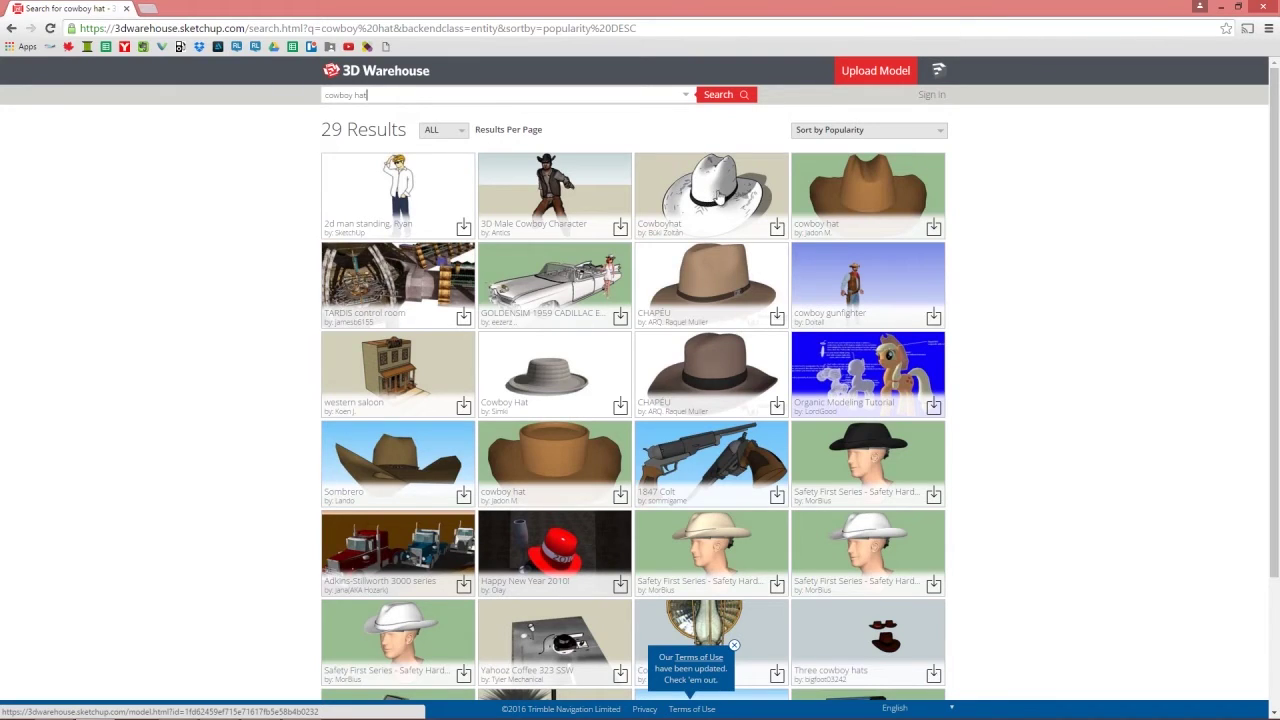
Open the white Cowboyhat model with the black band and inspect it from several angles in the 3D preview.
{"action": "left_click", "coordinate": [719, 193]}
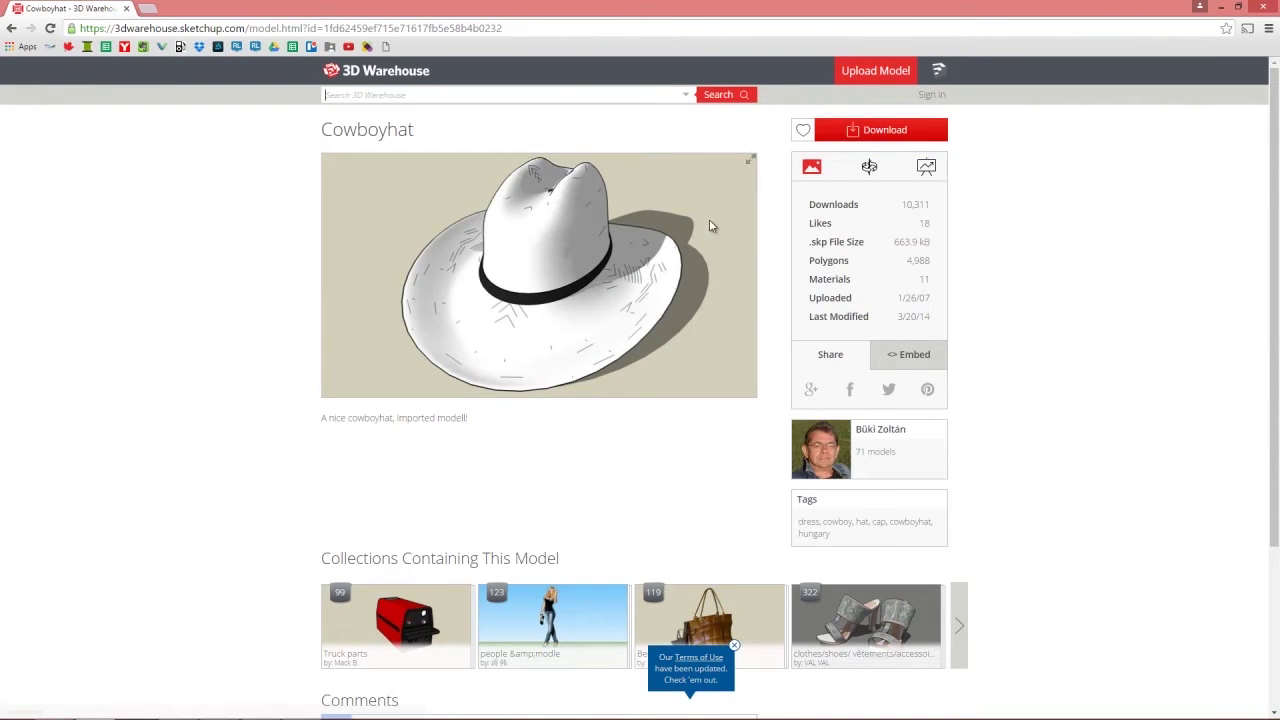
{"action": "left_click", "coordinate": [868, 166]}
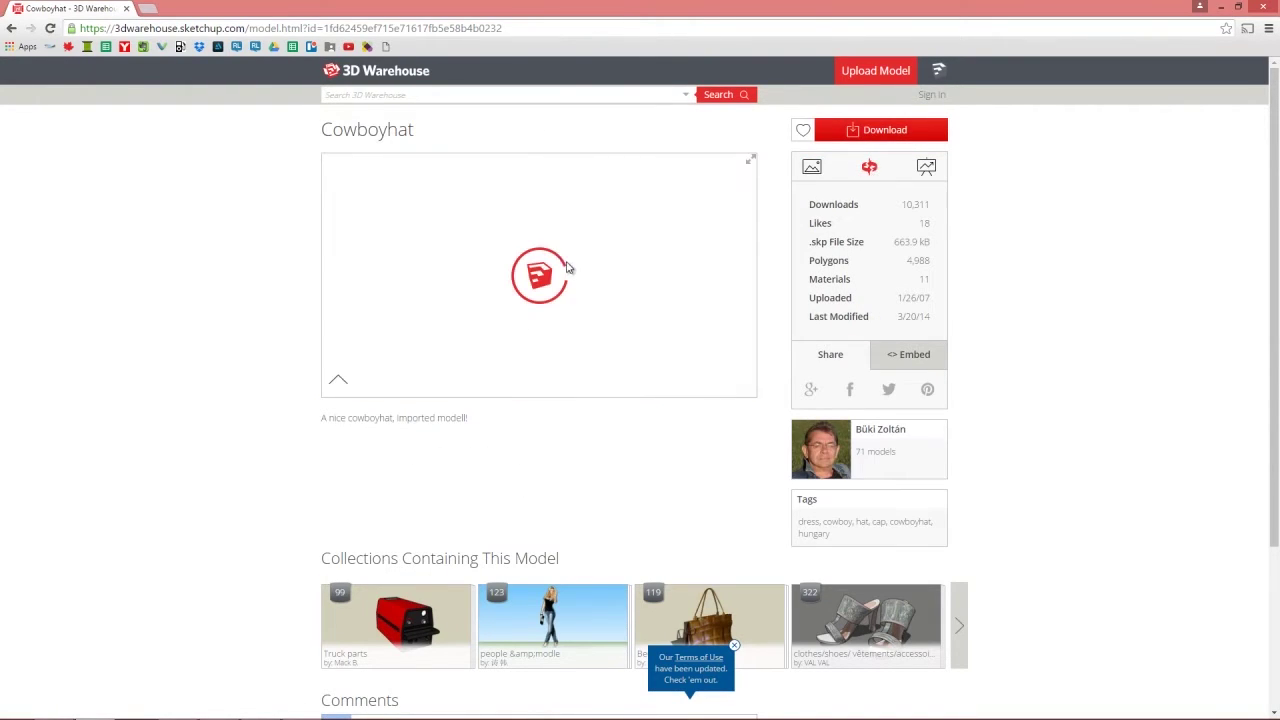
{"action": "left_click_drag", "start_coordinate": [450, 270], "coordinate": [210, 313]}
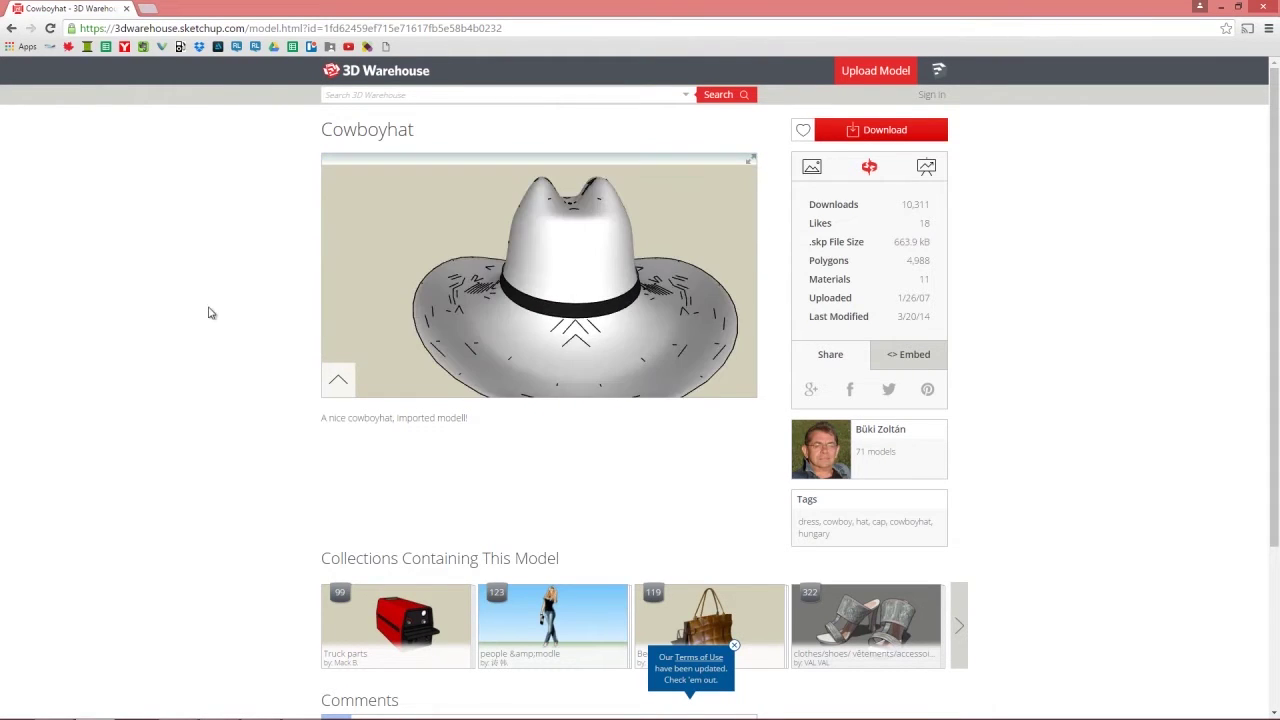
{"action": "left_click_drag", "start_coordinate": [637, 262], "coordinate": [616, 288]}
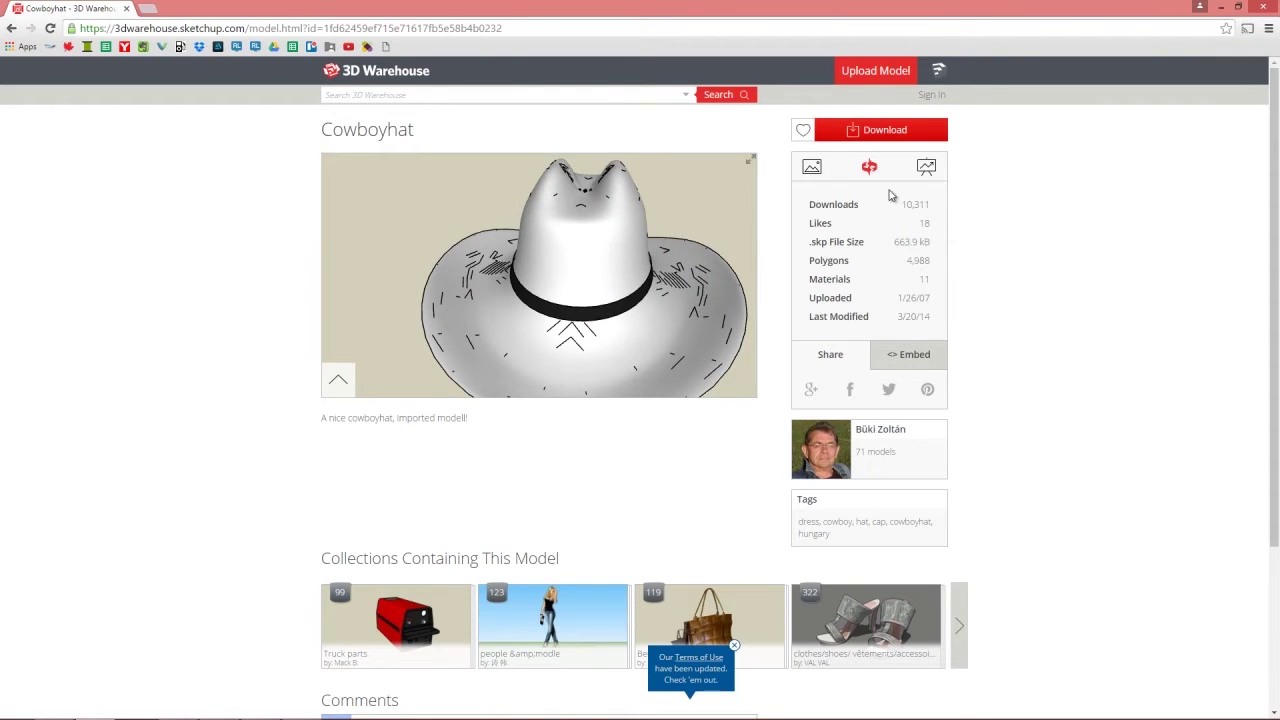
Download the hat as a SketchUp 2015 model and show Cowboyhat.skp in its download folder.
{"action": "left_click", "coordinate": [884, 132]}
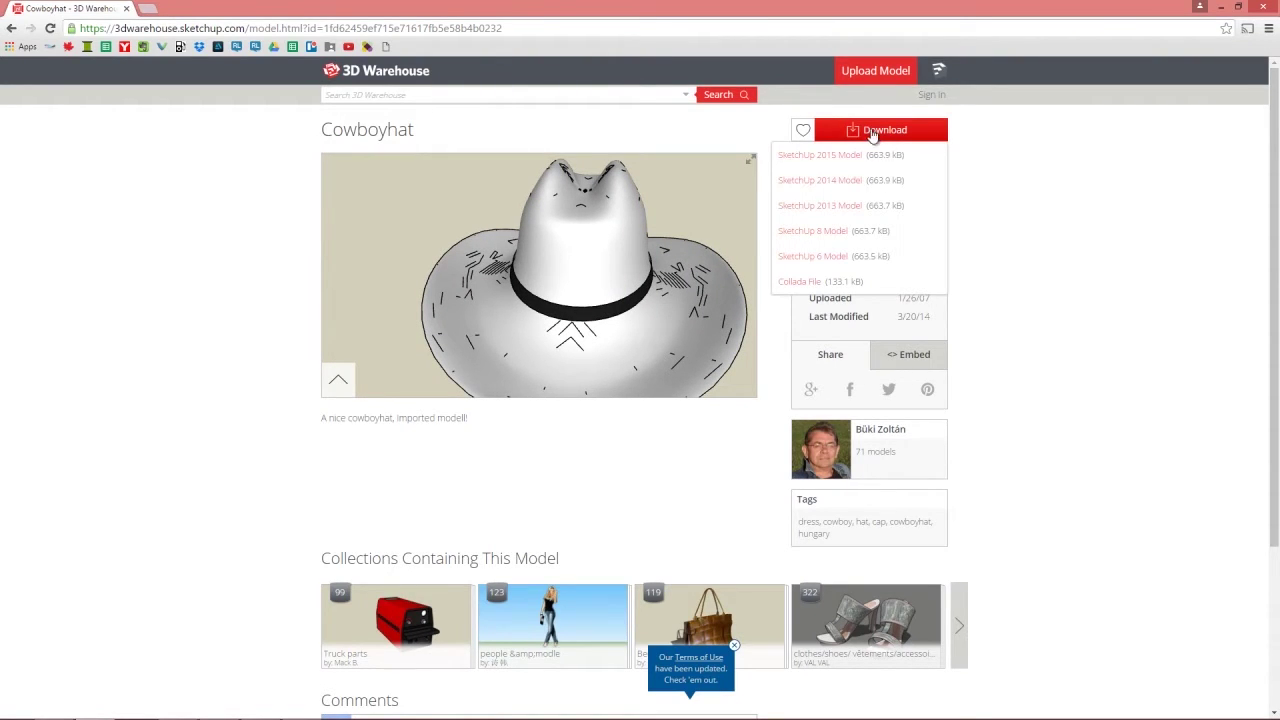
{"action": "left_click", "coordinate": [821, 157]}
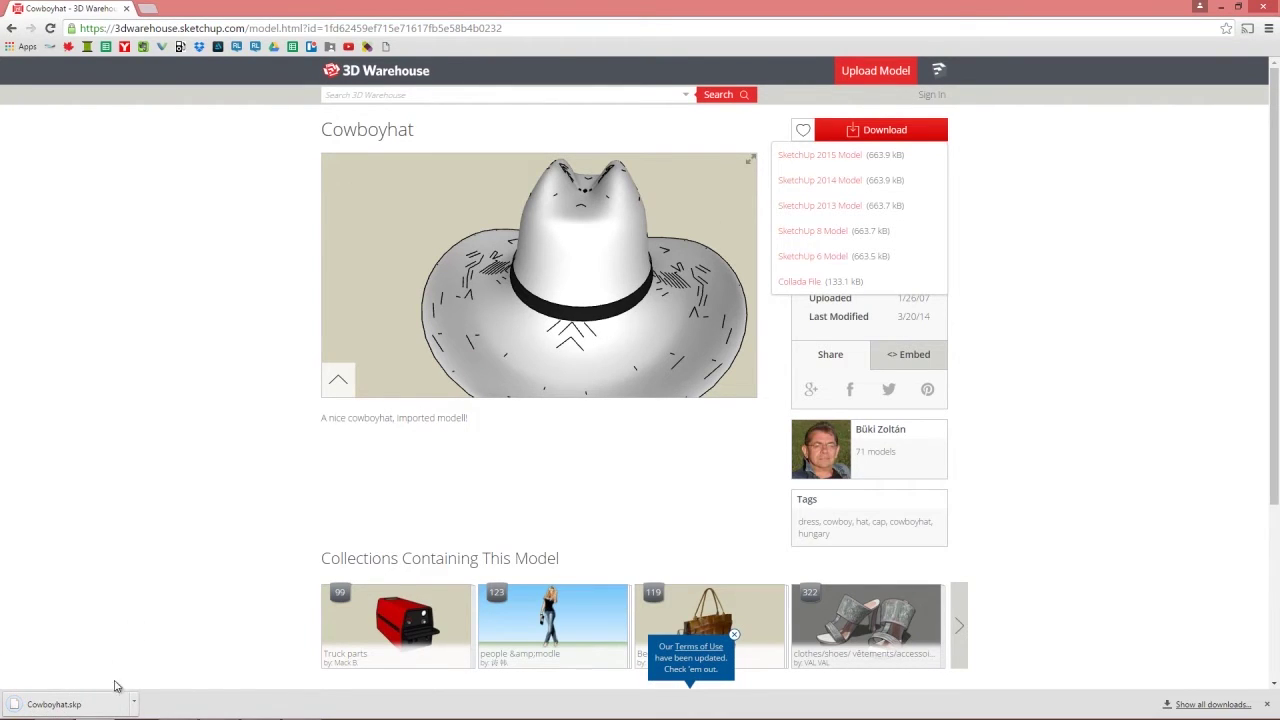
{"action": "left_click", "coordinate": [136, 704]}
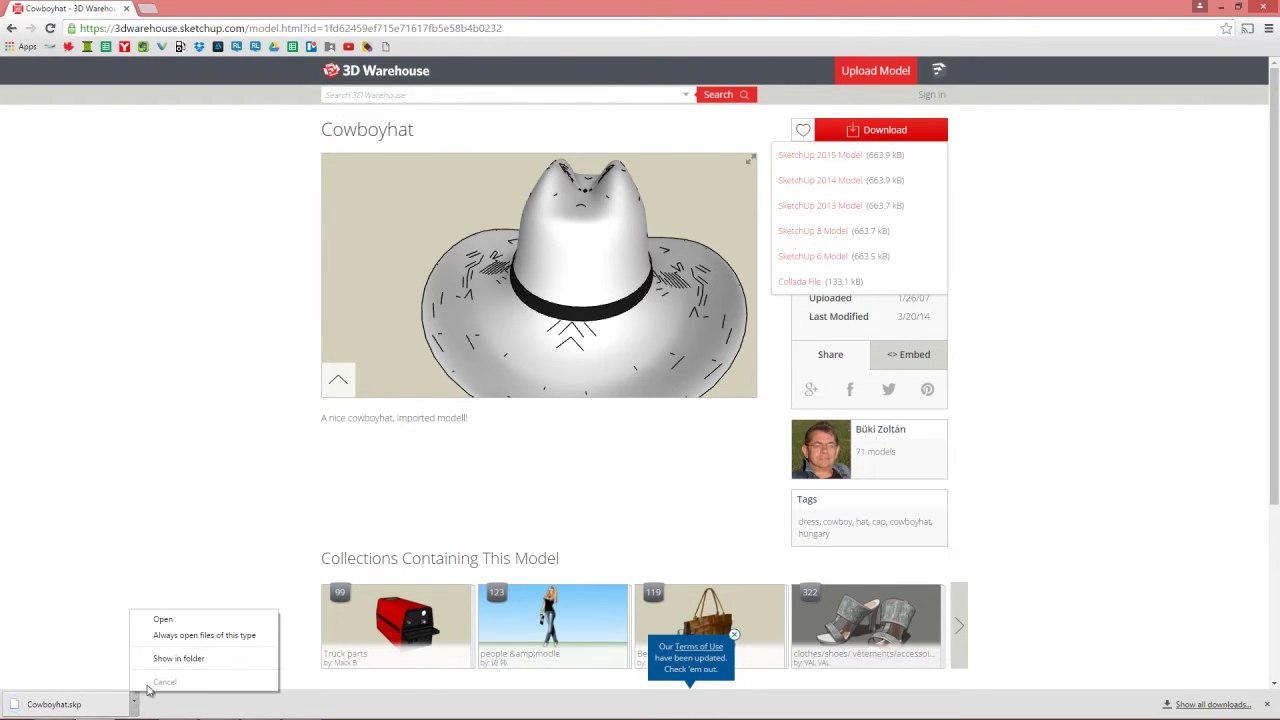
{"action": "left_click", "coordinate": [168, 659]}
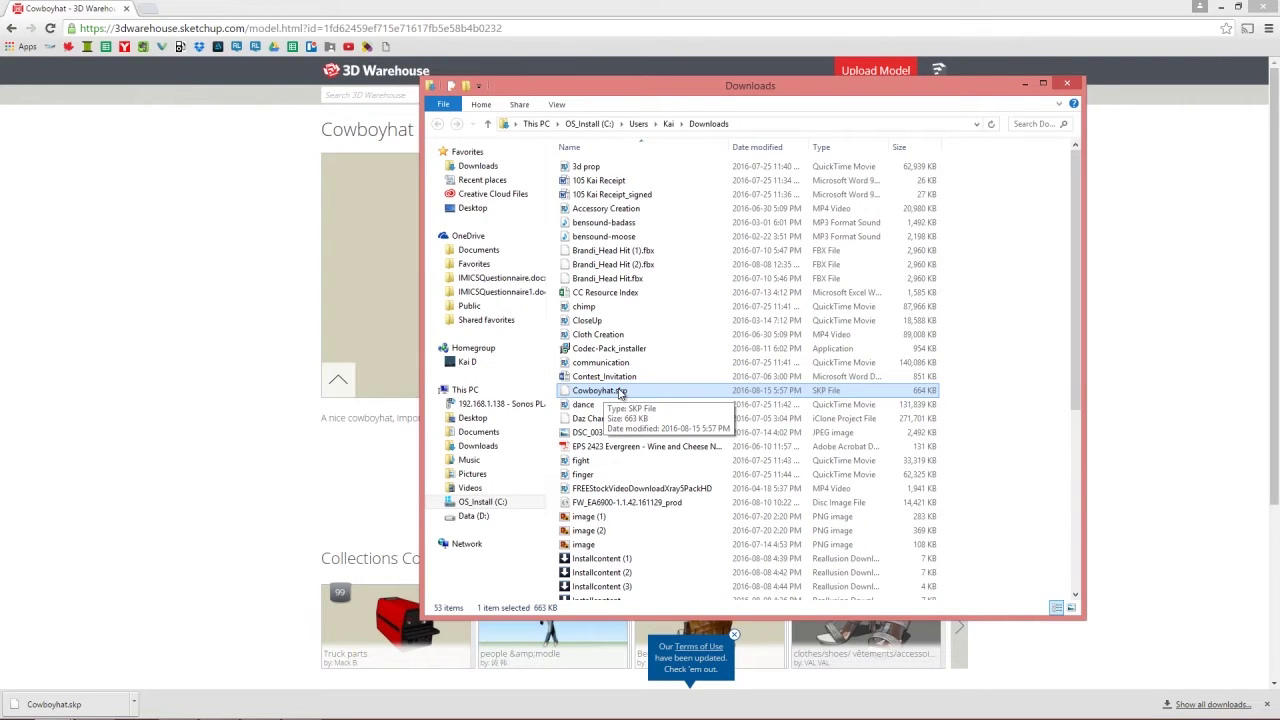
Import Cowboyhat.skp from the Downloads folder into iClone 3DXchange 6.
{"action": "key", "text": "alt+Tab"}
{"action": "key", "text": "Tab"}
{"action": "key", "text": "Tab"}
{"action": "left_click_drag", "start_coordinate": [818, 411], "coordinate": [634, 378]}
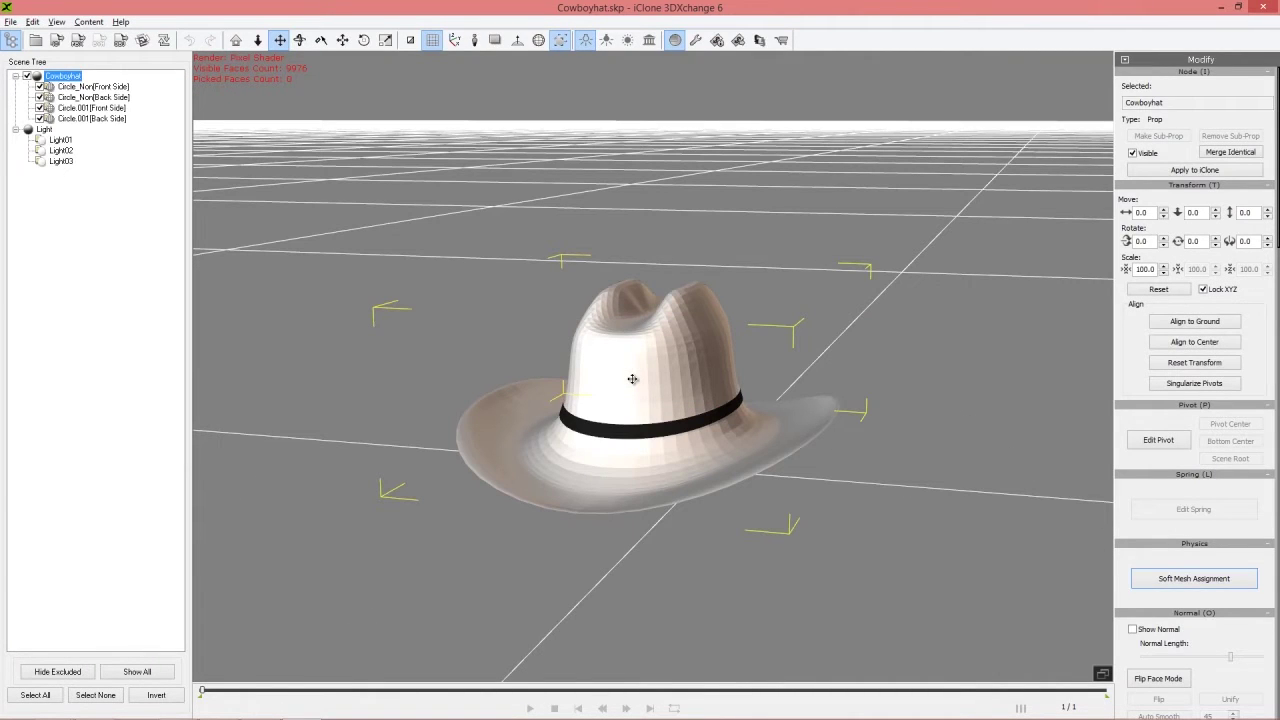
Examine the surface shading of the imported cowboy hat from several angles and up close.
{"action": "right_click_drag", "start_coordinate": [814, 256], "coordinate": [736, 415]}
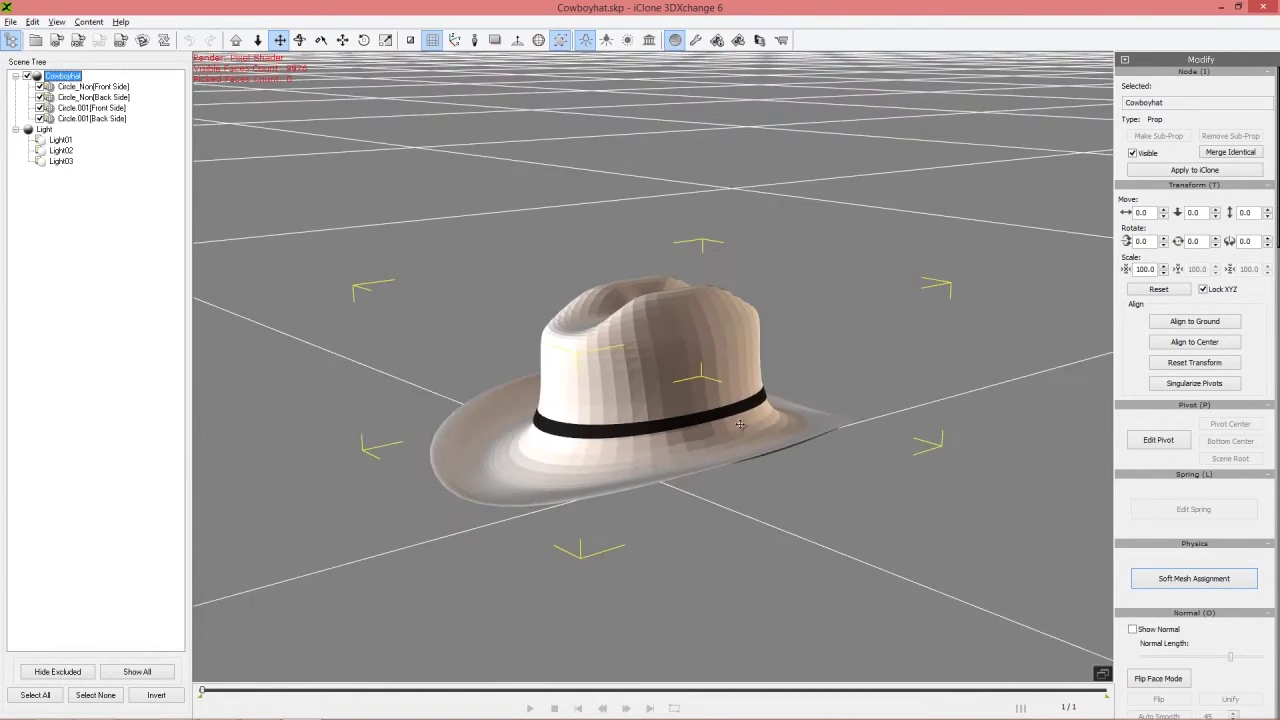
{"action": "right_click_drag", "start_coordinate": [886, 479], "coordinate": [1046, 452]}
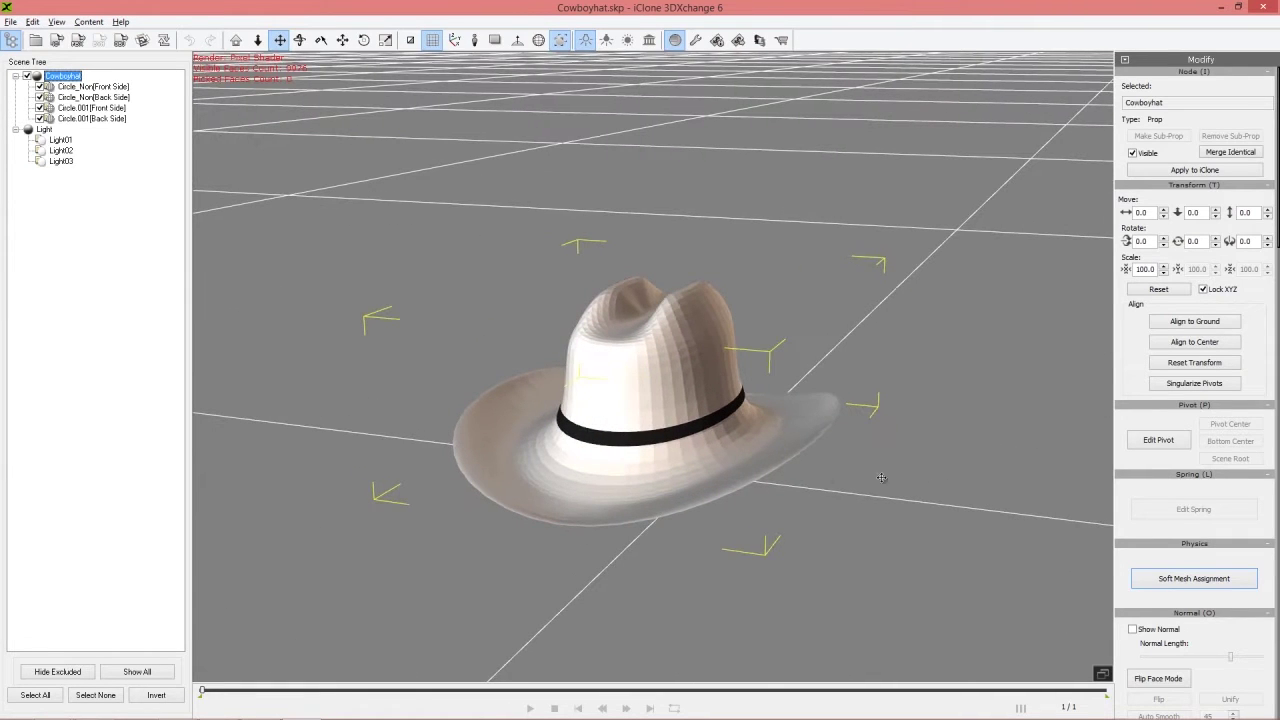
{"action": "right_click_drag", "start_coordinate": [725, 512], "coordinate": [869, 541]}
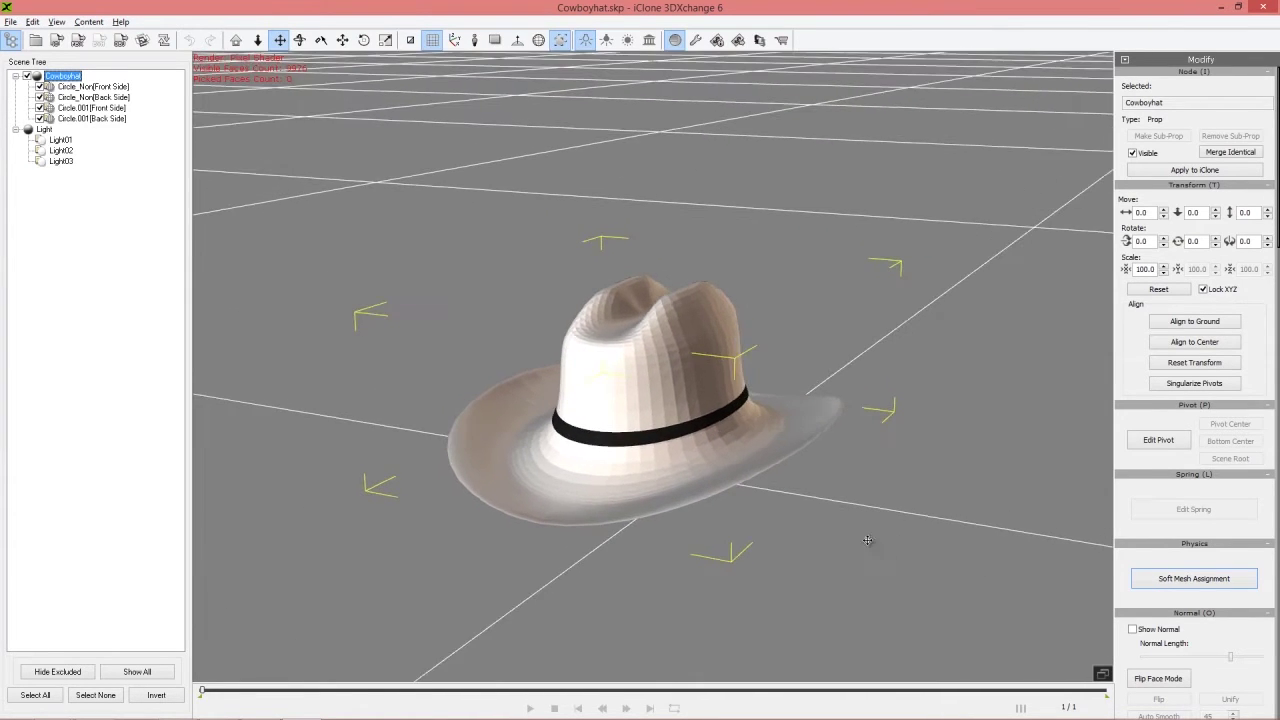
{"action": "scroll", "coordinate": [887, 574], "scroll_direction": "up", "scroll_amount": 5}
{"action": "scroll", "coordinate": [891, 571], "scroll_direction": "down", "scroll_amount": 4}
{"action": "scroll", "coordinate": [891, 571], "scroll_direction": "up", "scroll_amount": 5}
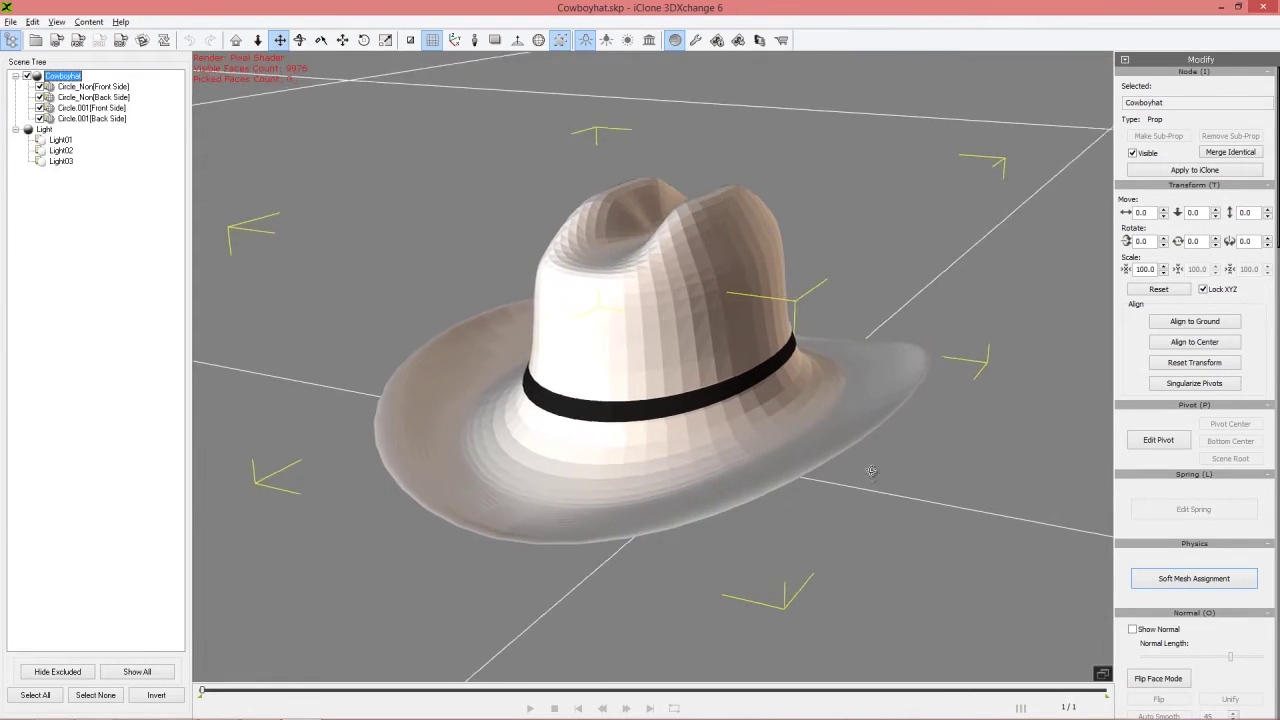
{"action": "right_click_drag", "start_coordinate": [871, 471], "coordinate": [843, 442]}
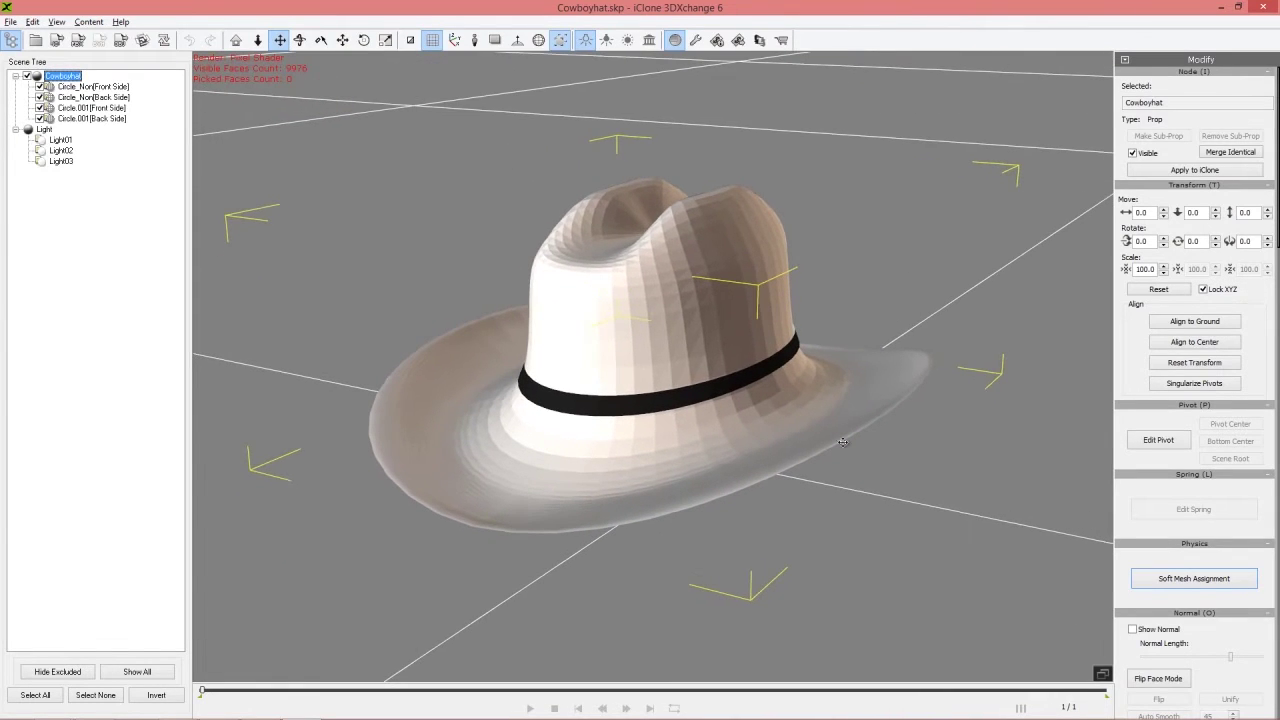
Select all four sub-meshes of the cowboy hat and apply Auto Smooth with Weld Vertex enabled.
{"action": "left_click", "coordinate": [100, 88]}
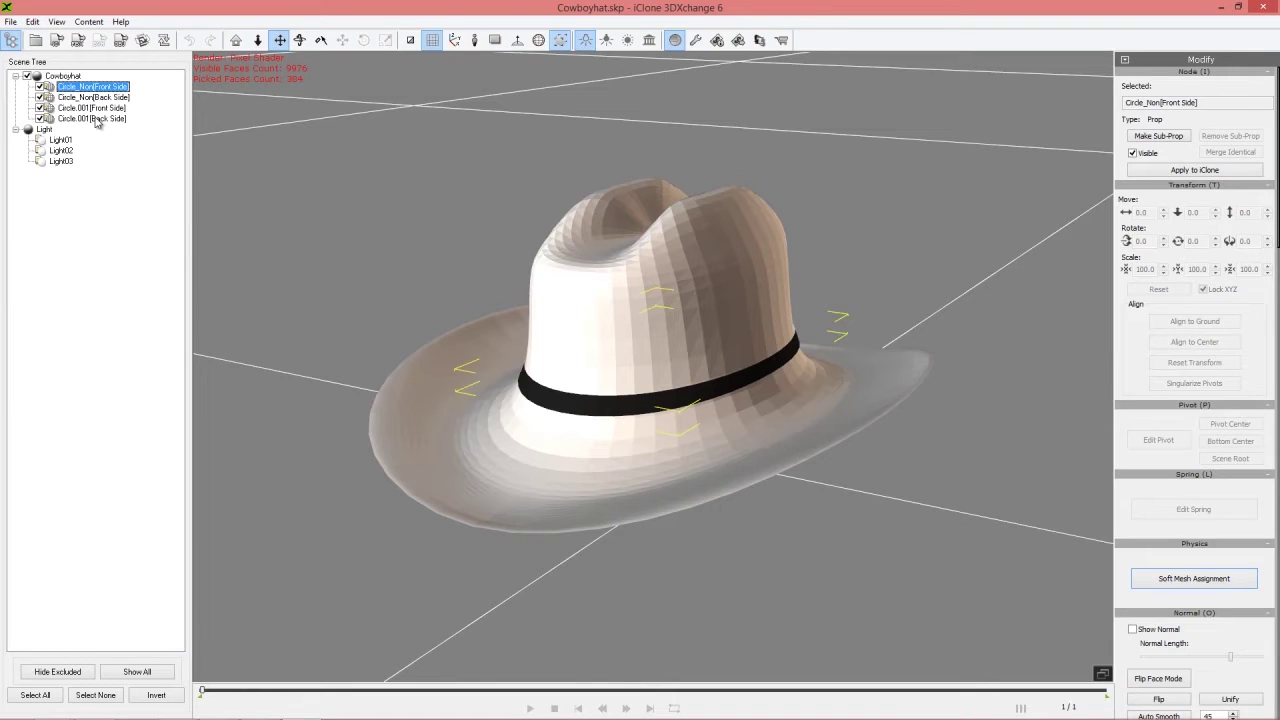
{"action": "left_click", "coordinate": [97, 119], "text": "shift"}
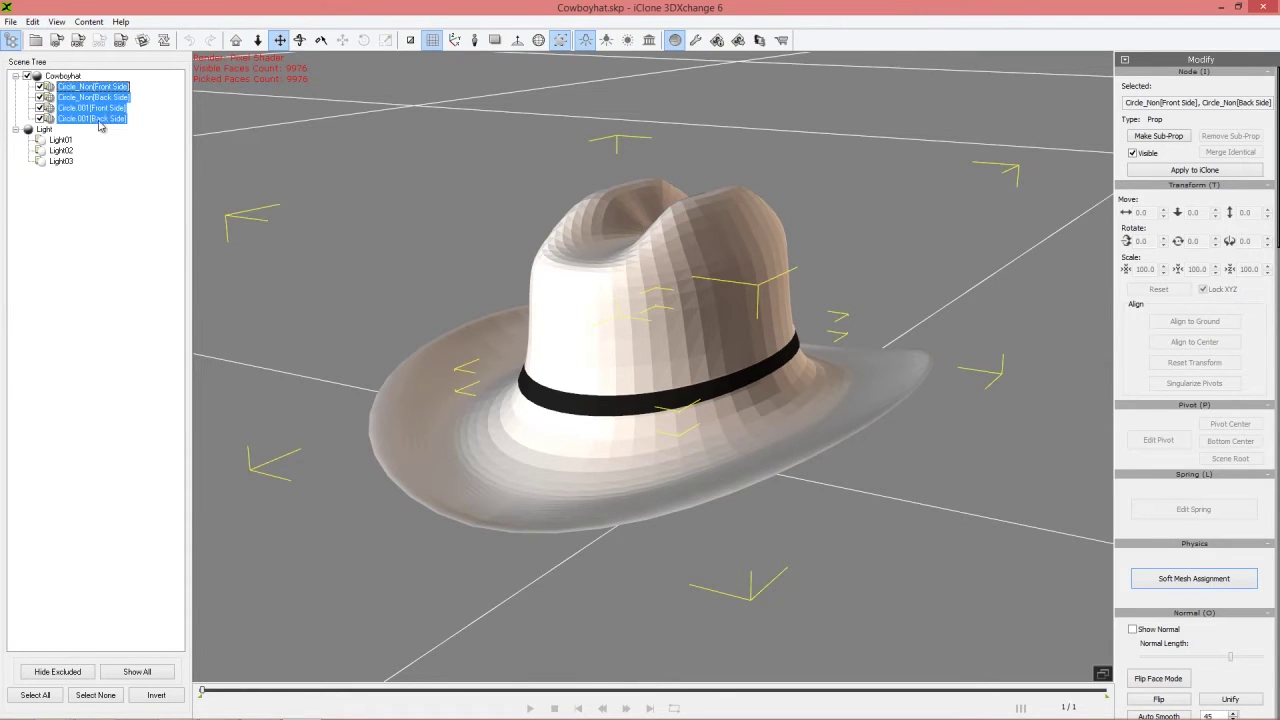
{"action": "left_click_drag", "start_coordinate": [1277, 243], "coordinate": [1277, 355]}
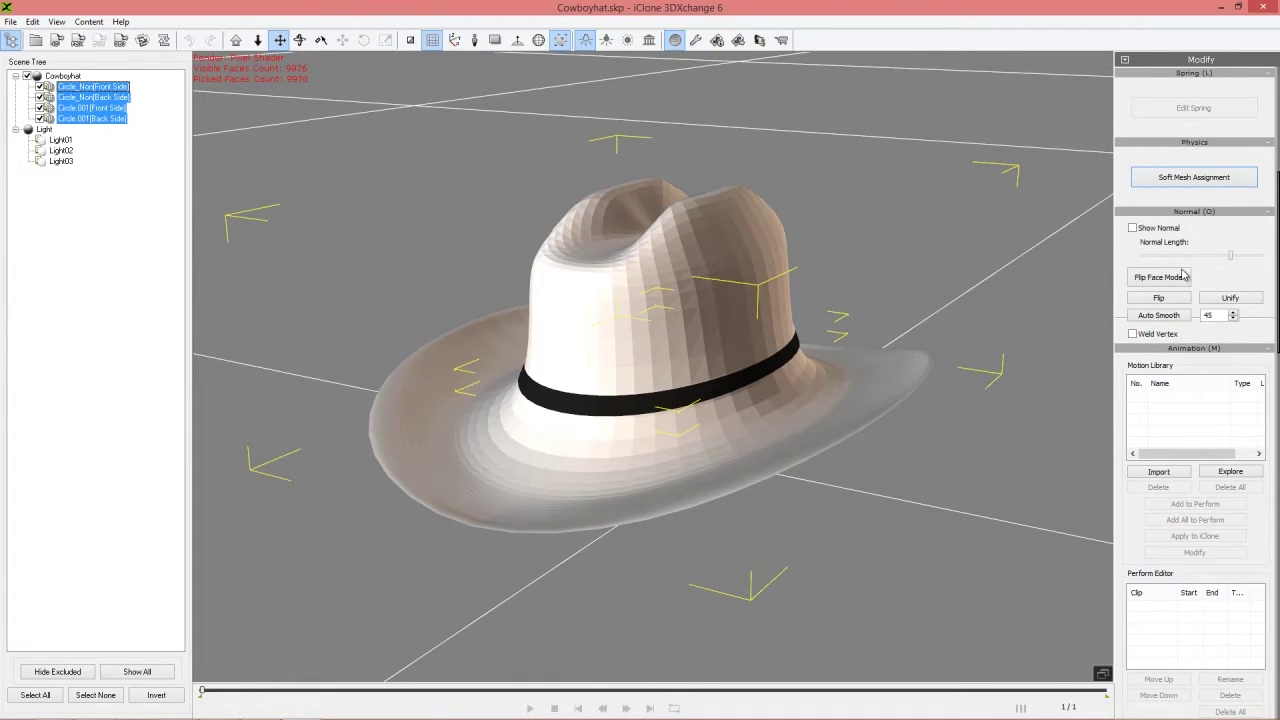
{"action": "left_click", "coordinate": [1154, 336]}
{"action": "left_click", "coordinate": [1157, 316]}
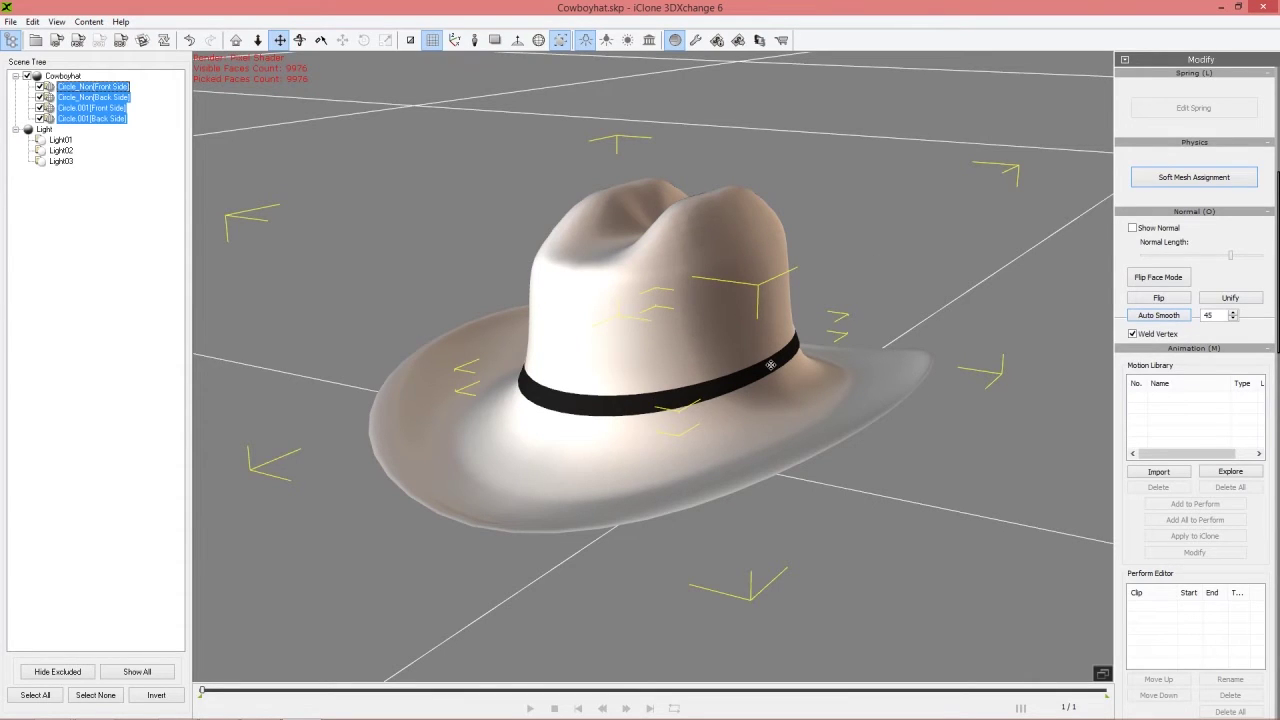
{"action": "right_click_drag", "start_coordinate": [837, 448], "coordinate": [891, 436]}
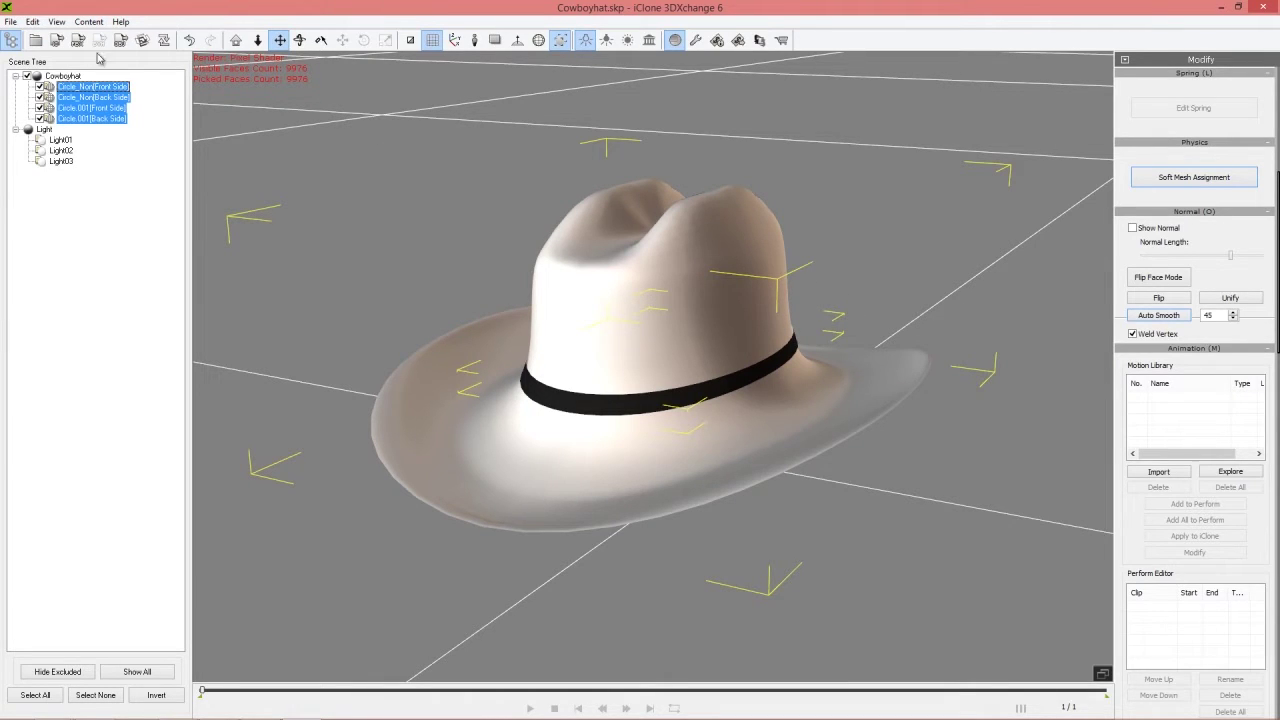
Export the hat to the desktop as an iClone 6 prop named Cowboyhat, with external textures embedded.
{"action": "left_click", "coordinate": [57, 42]}
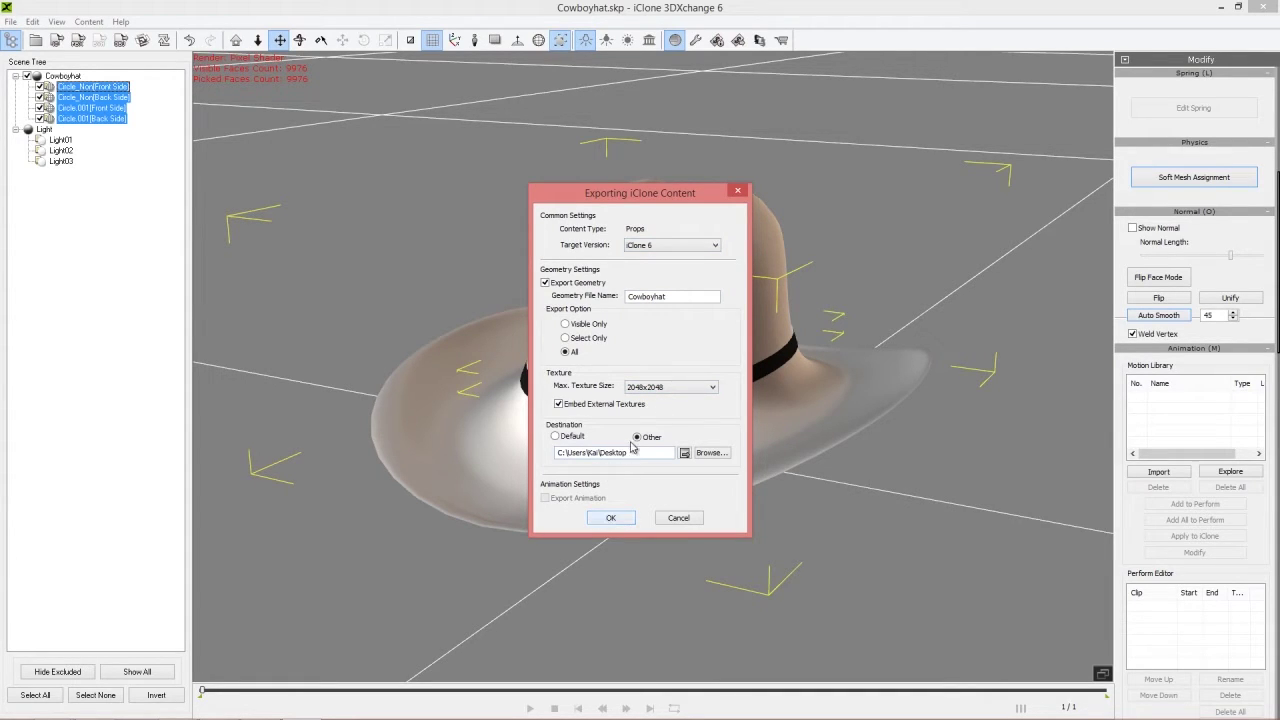
{"action": "left_click", "coordinate": [621, 519]}
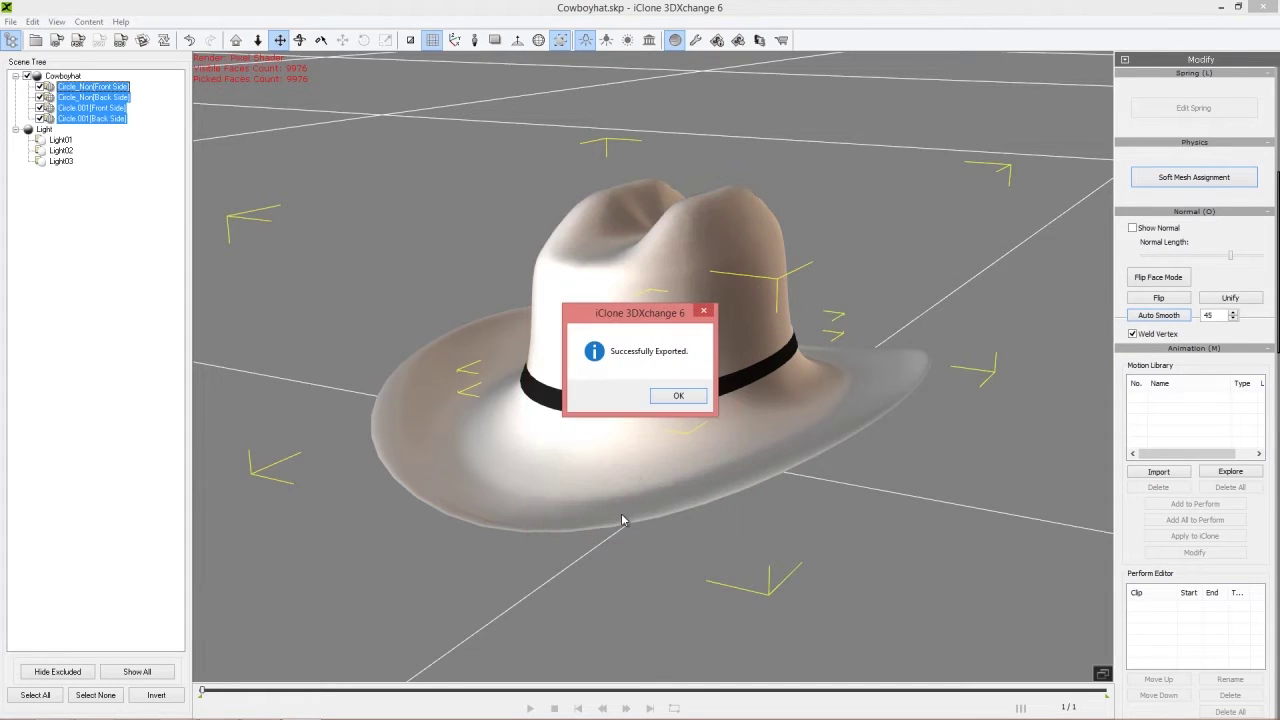
{"action": "left_click", "coordinate": [674, 400]}
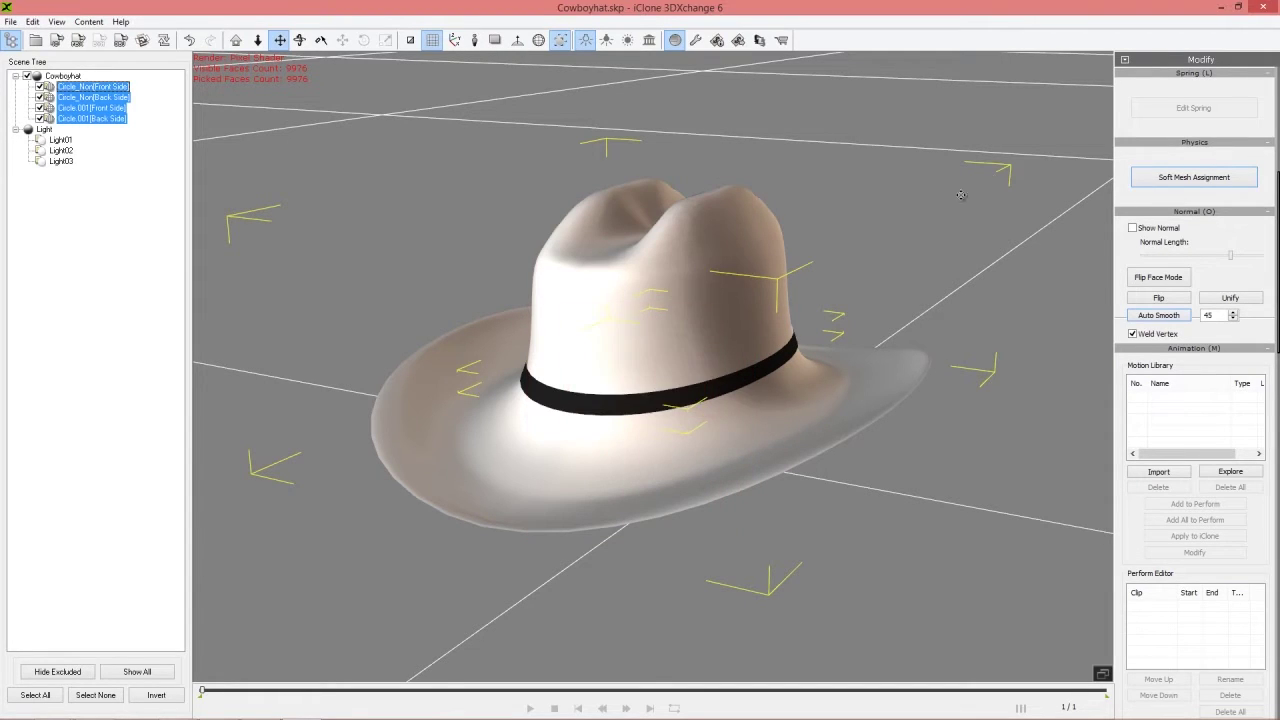
Close 3DXchange and the browser, and move the exported Cowboyhat prop file to an open area of the desktop.
{"action": "left_click", "coordinate": [1260, 7]}
{"action": "left_click", "coordinate": [679, 396]}
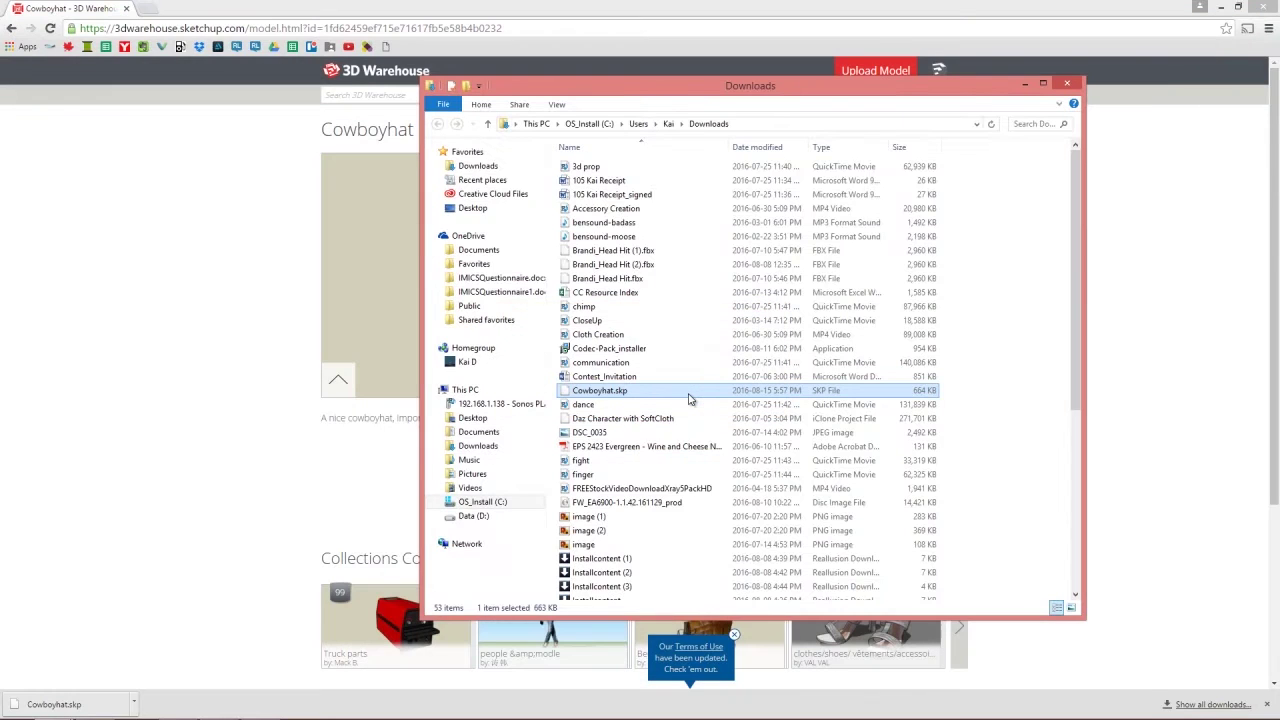
{"action": "left_click", "coordinate": [1270, 8]}
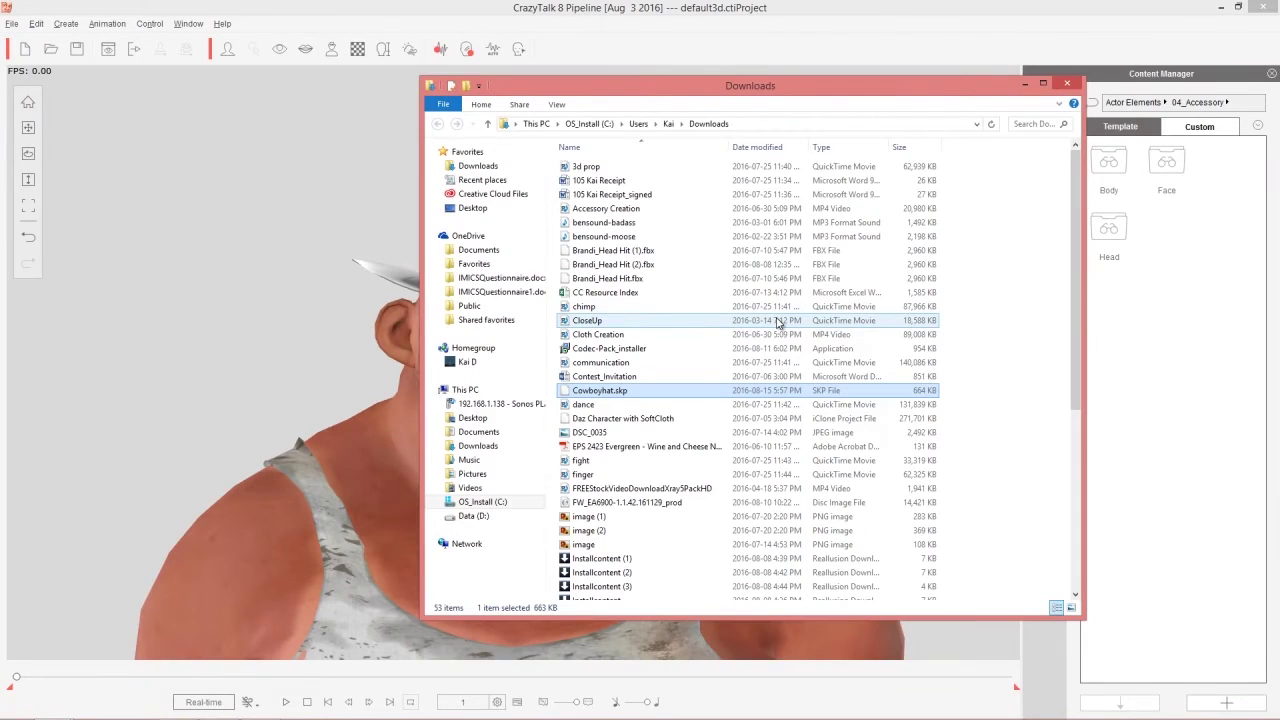
{"action": "key", "text": "super+d"}
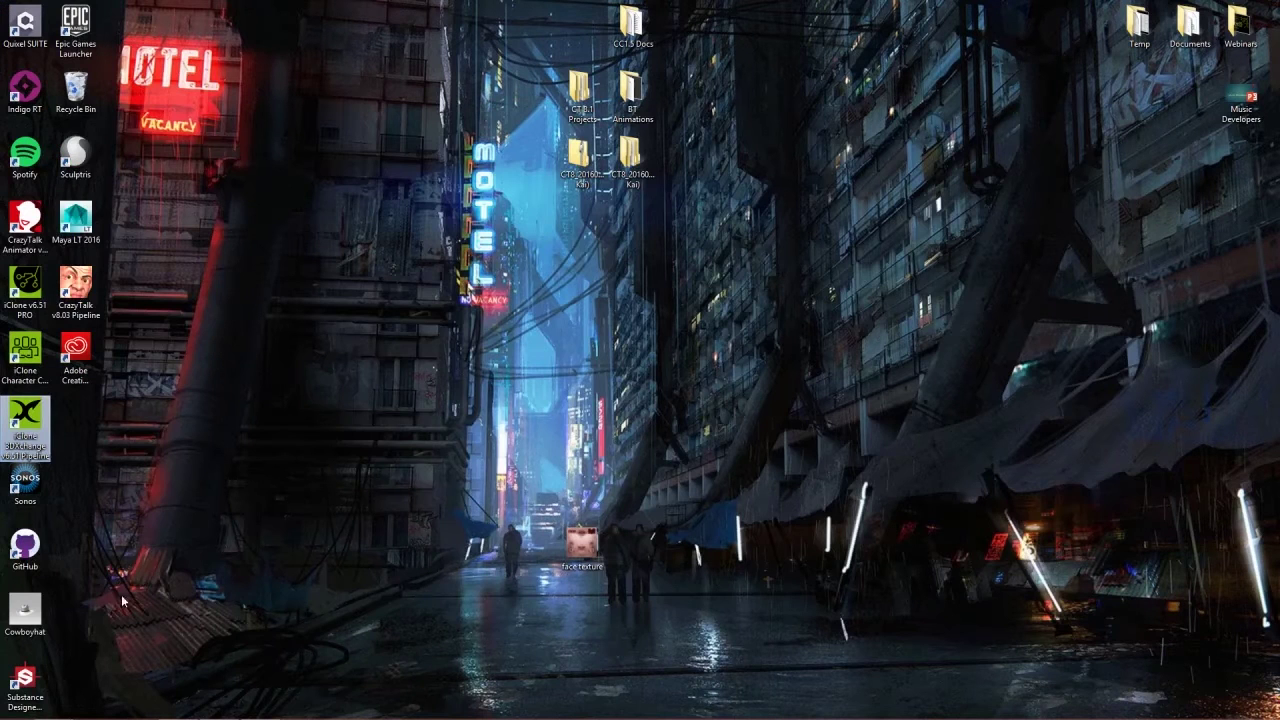
{"action": "left_click_drag", "start_coordinate": [25, 612], "coordinate": [430, 378]}
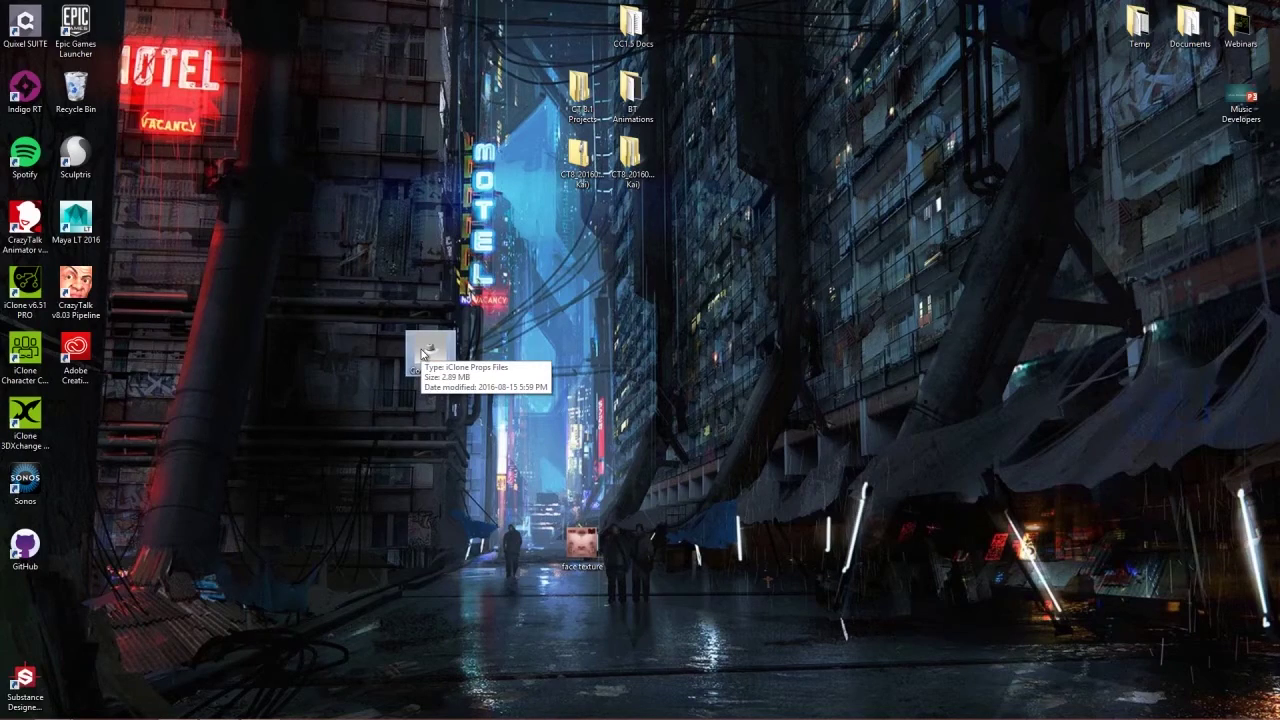
Switch to iClone 6 and frame the Ramon avatar's head and upper body in the viewport.
{"action": "key", "text": "alt+Tab"}
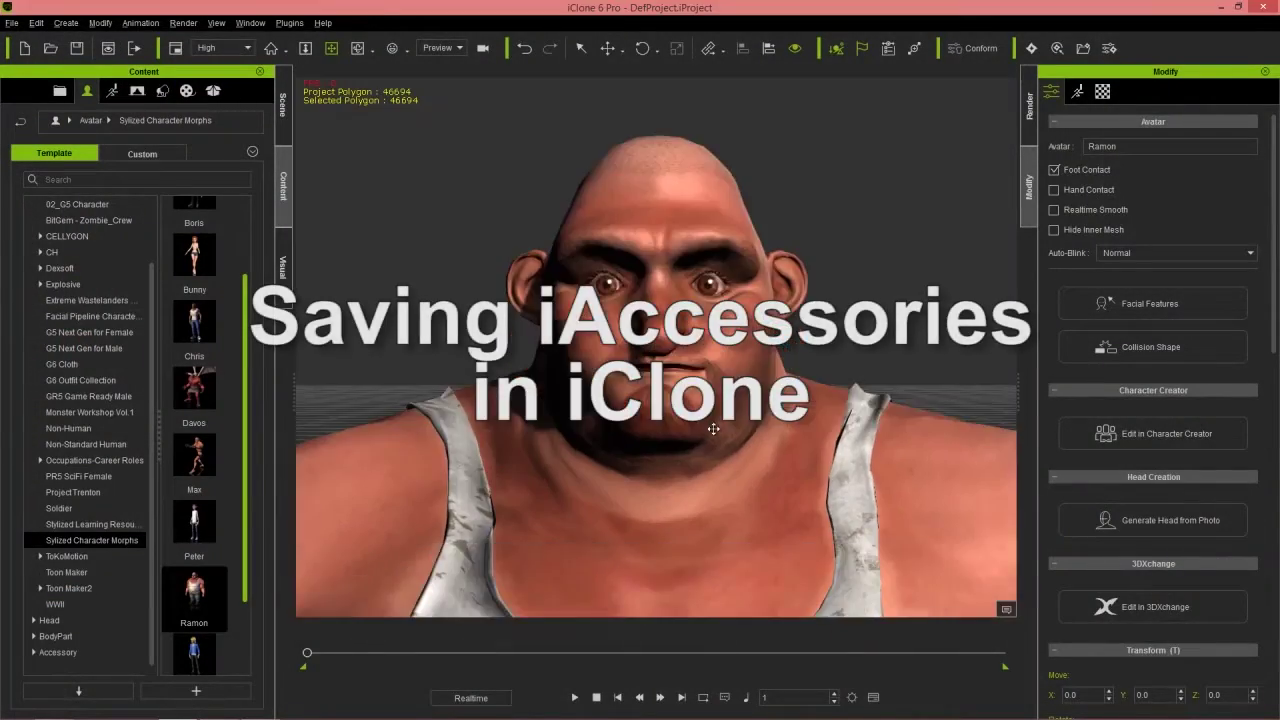
{"action": "scroll", "coordinate": [712, 422], "scroll_direction": "down", "scroll_amount": 3}
{"action": "right_click_drag", "start_coordinate": [735, 458], "coordinate": [666, 410]}
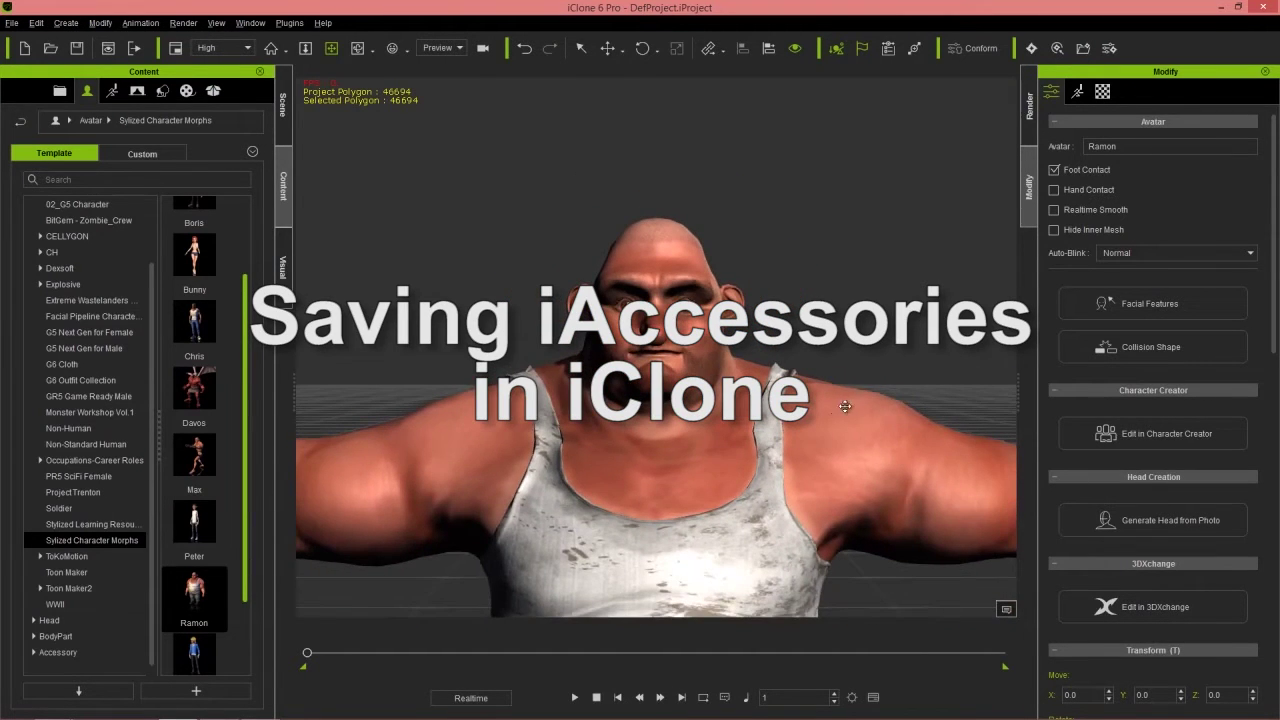
Import the Cowboyhat prop from the desktop into the iClone scene with the Ramon avatar.
{"action": "scroll", "coordinate": [744, 468], "scroll_direction": "down", "scroll_amount": 4}
{"action": "right_click_drag", "start_coordinate": [744, 468], "coordinate": [734, 386]}
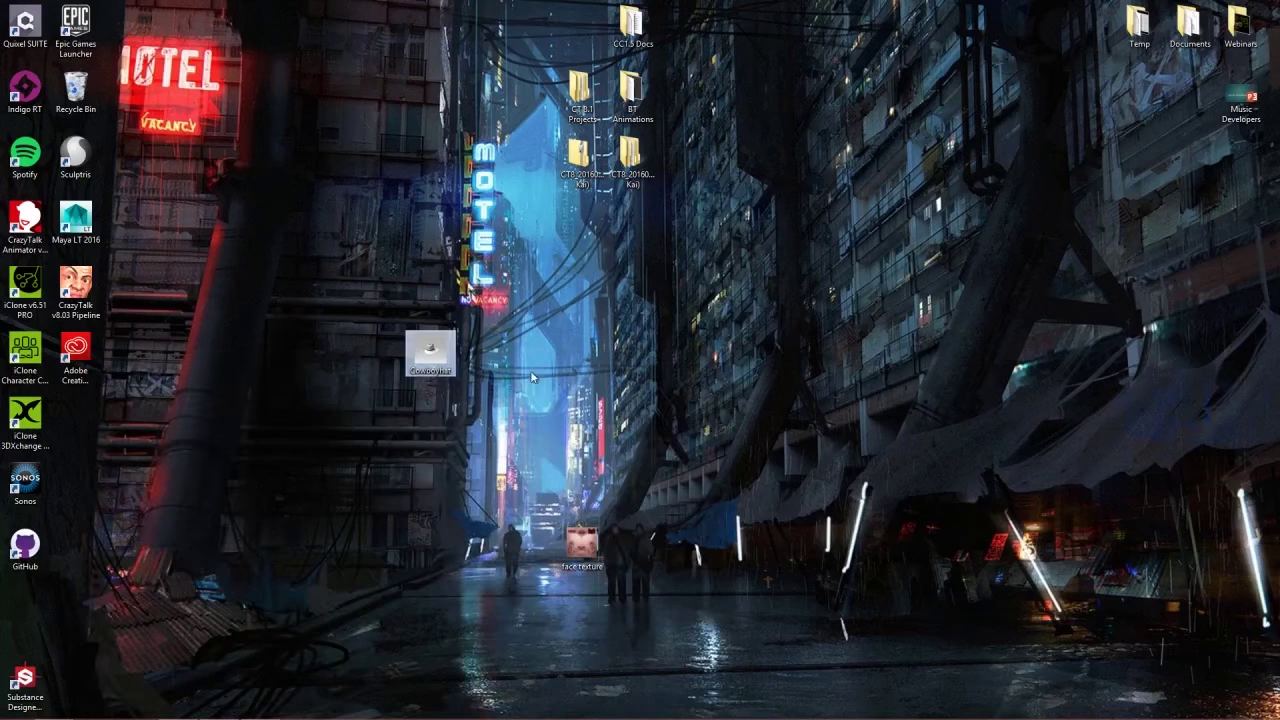
{"action": "left_click_drag", "start_coordinate": [432, 352], "coordinate": [531, 518]}
{"action": "key", "text": "alt+Tab"}
{"action": "key", "text": "alt+Tab"}
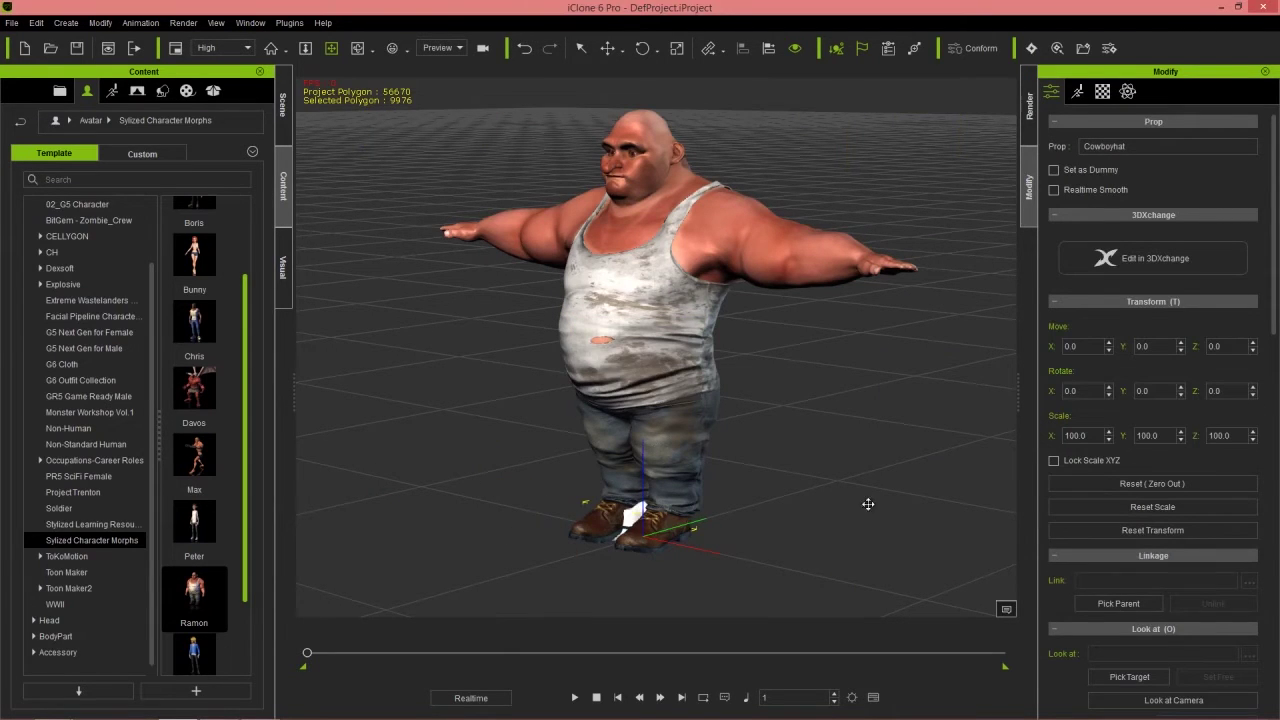
Raise the cowboy hat from Ramon's feet to the top of his head, at about Z 123.2.
{"action": "right_click_drag", "start_coordinate": [924, 511], "coordinate": [735, 523]}
{"action": "scroll", "coordinate": [840, 505], "scroll_direction": "up", "scroll_amount": 3}
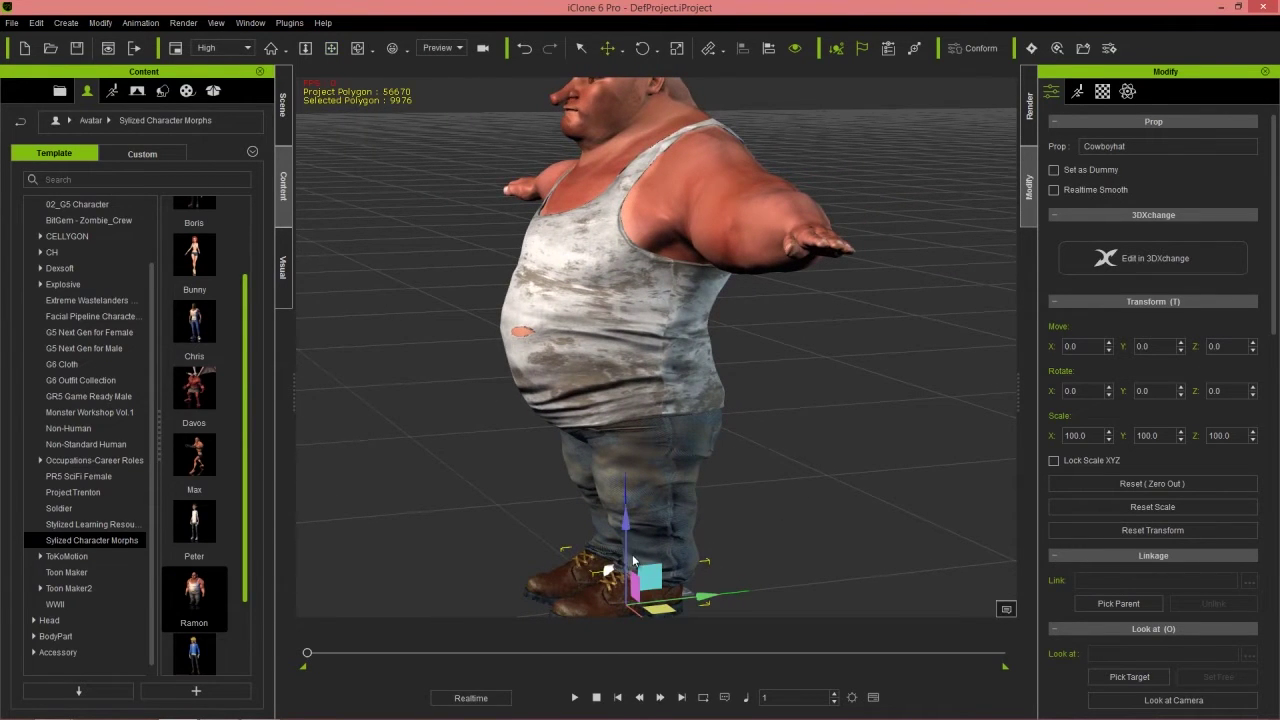
{"action": "left_click_drag", "start_coordinate": [625, 541], "coordinate": [616, 5]}
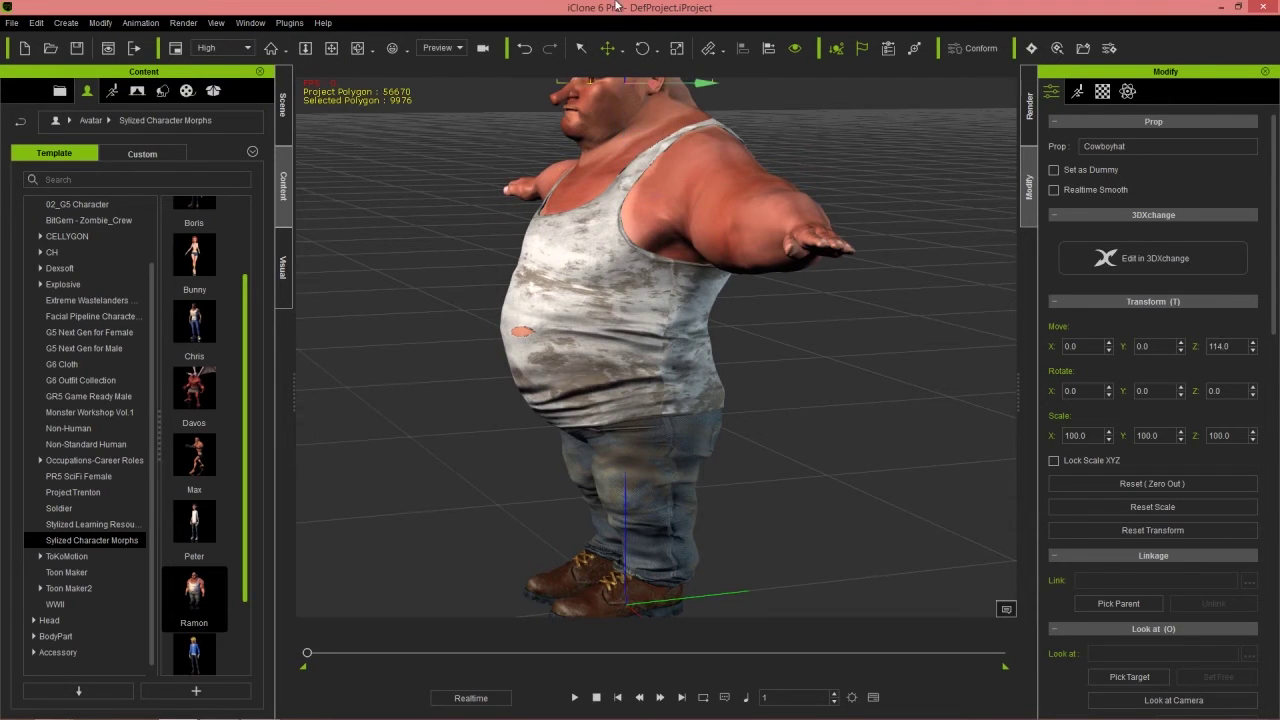
{"action": "key", "text": "z"}
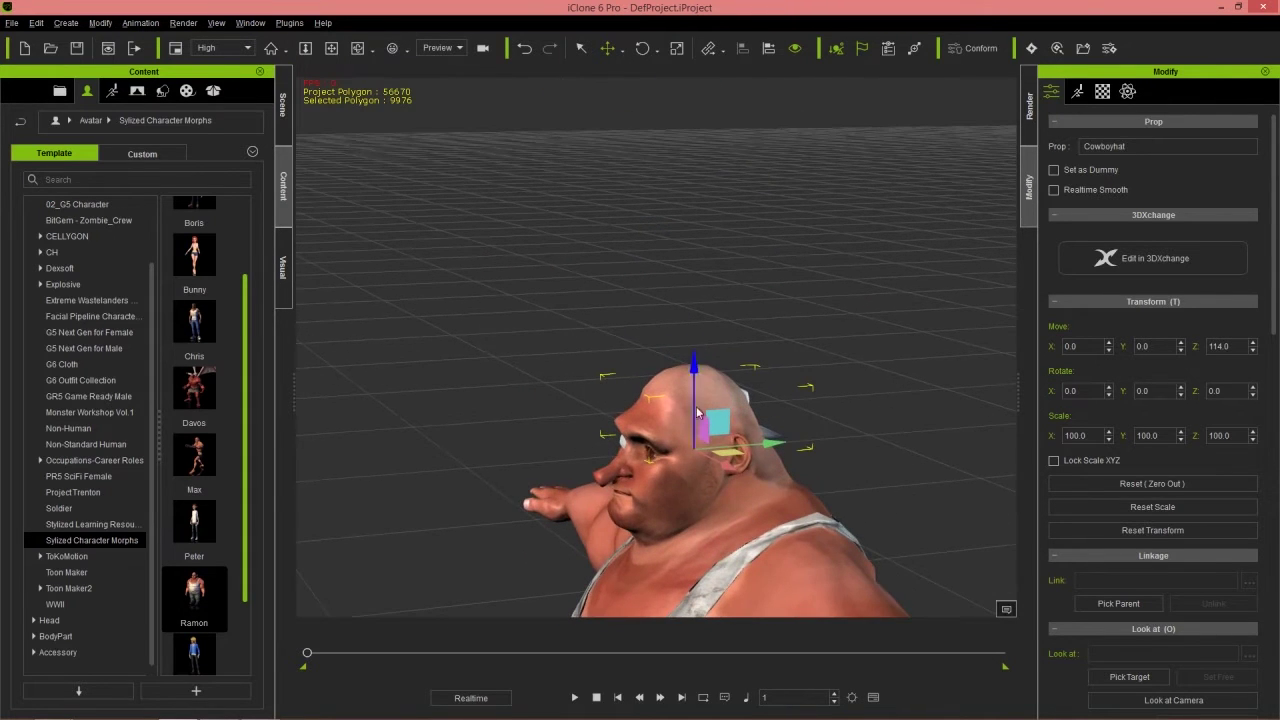
{"action": "left_click_drag", "start_coordinate": [692, 368], "coordinate": [692, 344]}
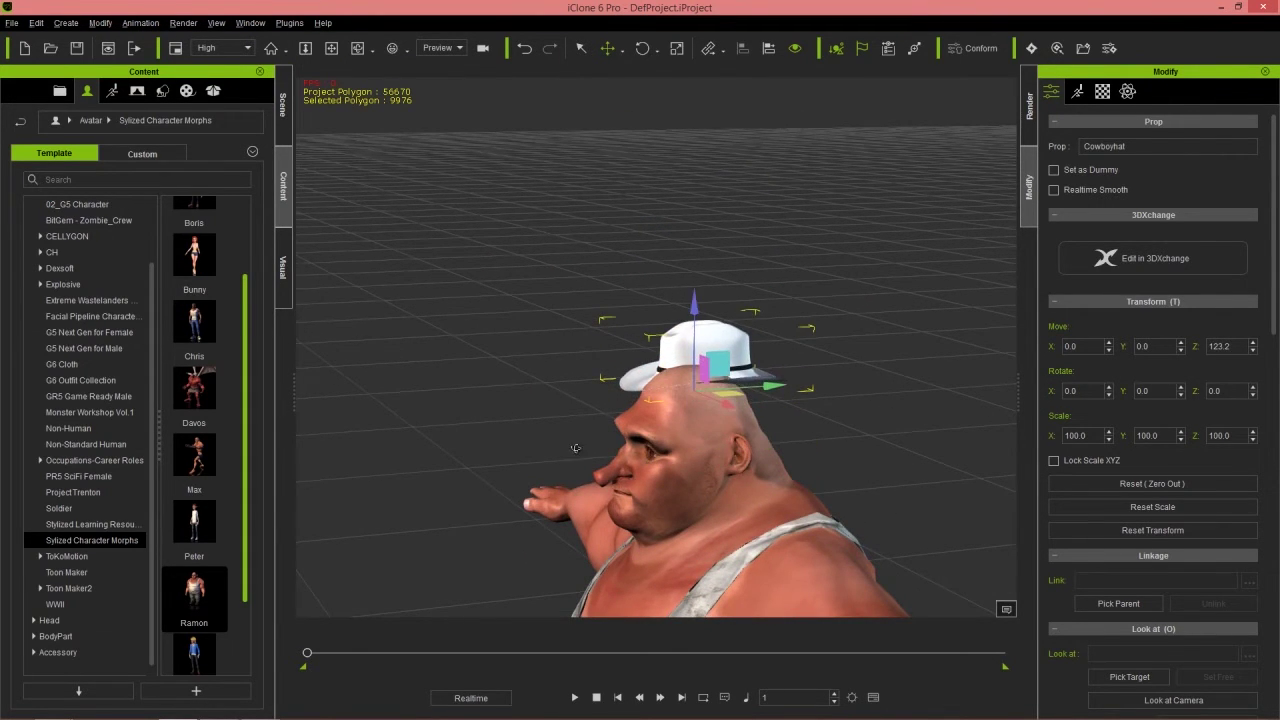
Shift the hat horizontally to about X 4.2 and Y -4.7 to centre it over Ramon's head.
{"action": "right_click_drag", "start_coordinate": [700, 344], "coordinate": [908, 431]}
{"action": "left_click_drag", "start_coordinate": [815, 392], "coordinate": [834, 400]}
{"action": "right_click_drag", "start_coordinate": [840, 402], "coordinate": [835, 470]}
{"action": "left_click_drag", "start_coordinate": [810, 394], "coordinate": [778, 394]}
{"action": "right_click_drag", "start_coordinate": [778, 394], "coordinate": [922, 447]}
{"action": "right_click_drag", "start_coordinate": [820, 488], "coordinate": [826, 379]}
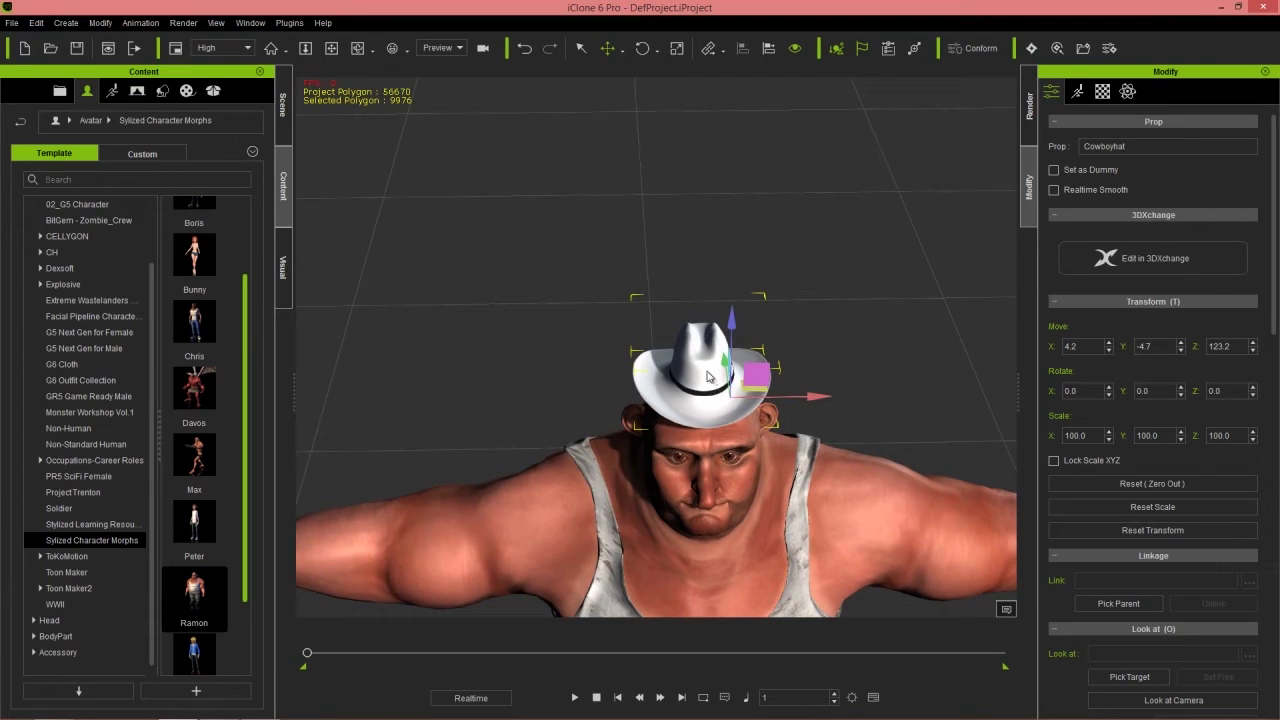
Set the hat's pivot to the centre point of its bounding box with the Middle quick set.
{"action": "key", "text": "F8"}
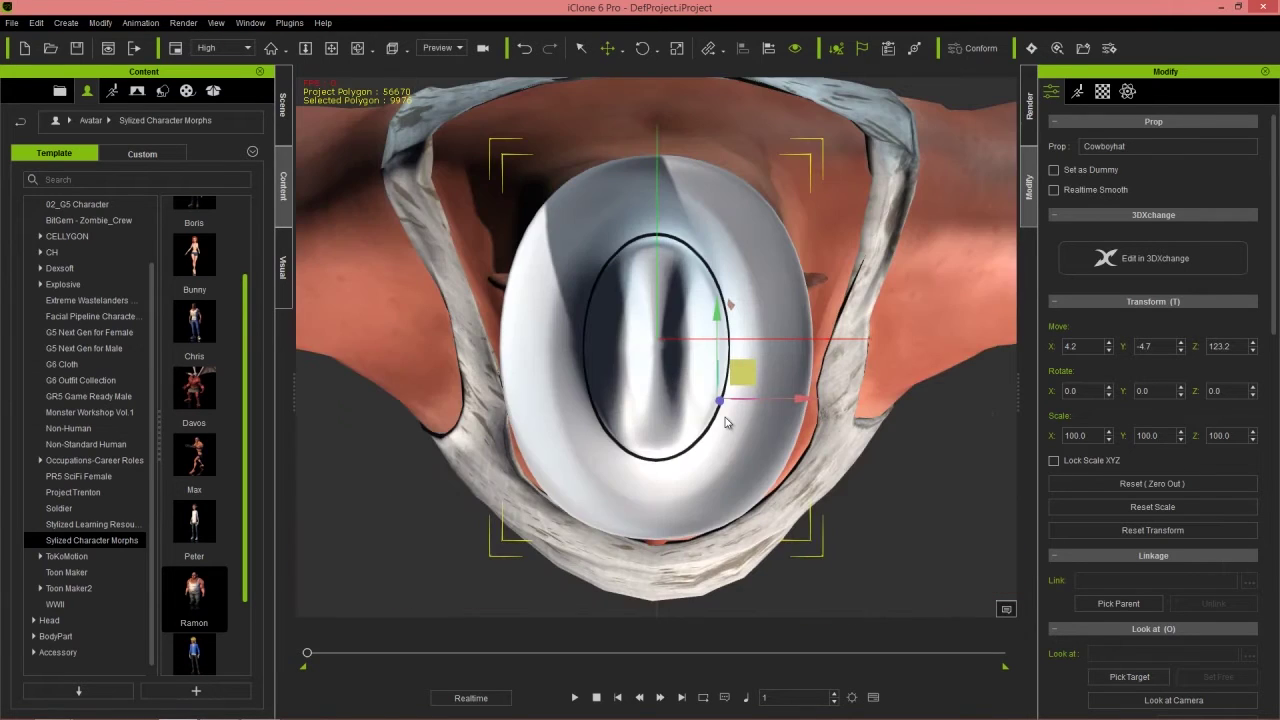
{"action": "scroll", "coordinate": [808, 342], "scroll_direction": "down", "scroll_amount": 5}
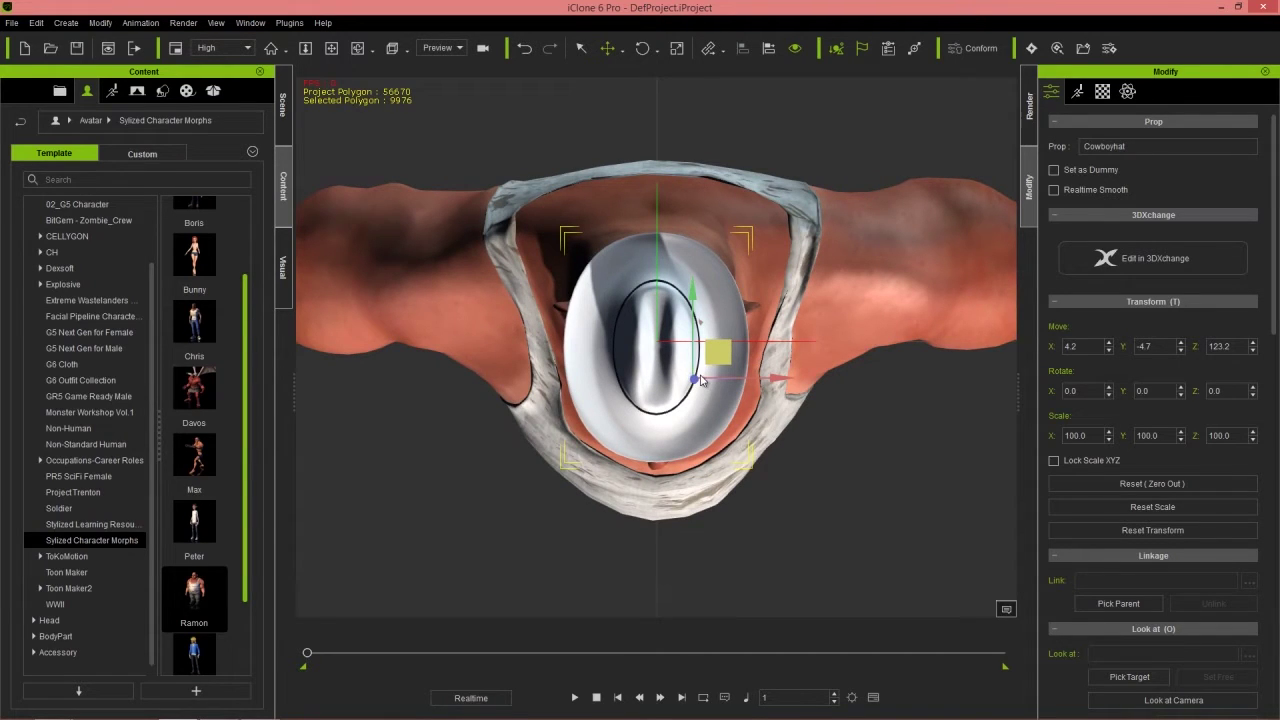
{"action": "left_click_drag", "start_coordinate": [1276, 305], "coordinate": [1276, 657]}
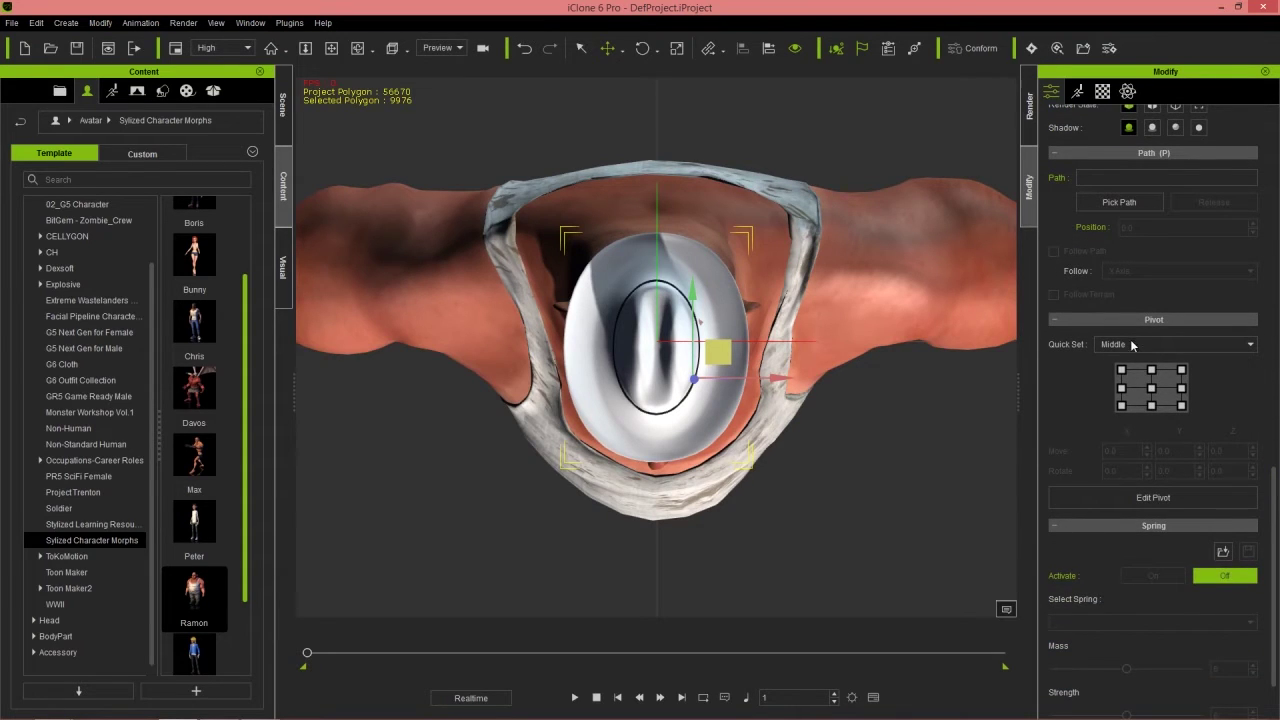
{"action": "left_click", "coordinate": [1133, 345]}
{"action": "left_click", "coordinate": [1152, 389]}
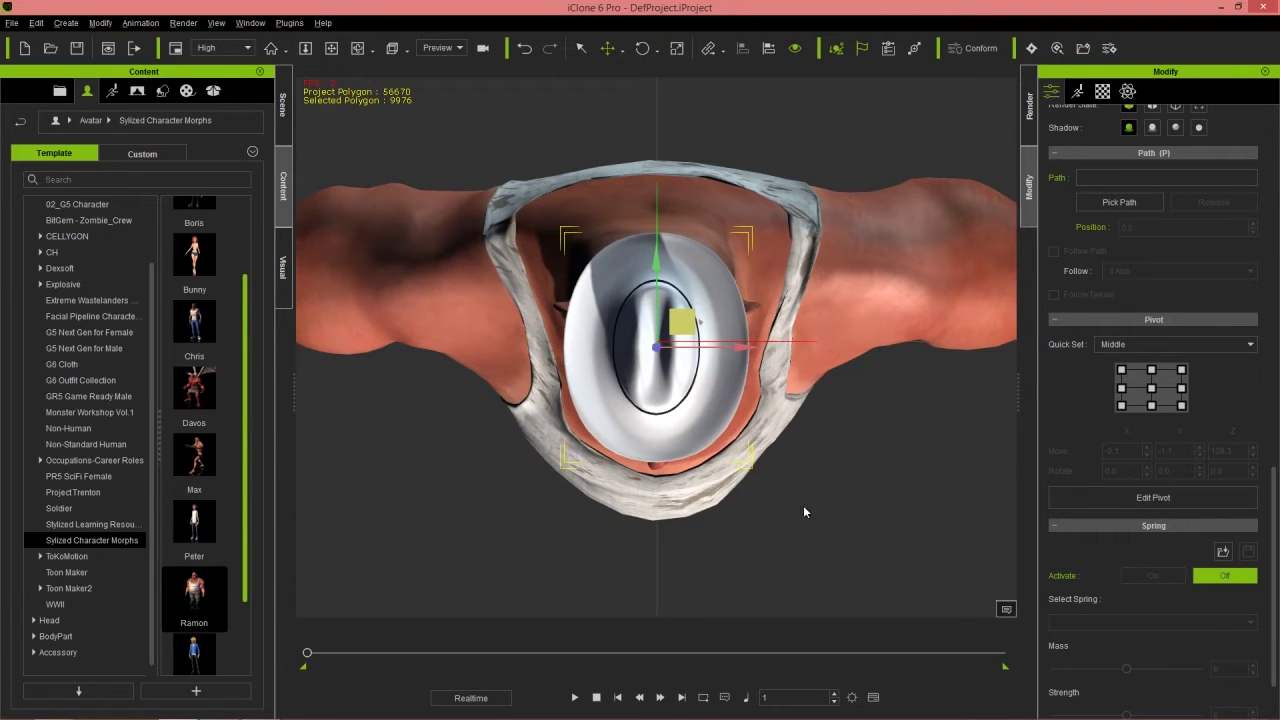
Scale the hat up uniformly so it fits the size of Ramon's head.
{"action": "right_click_drag", "start_coordinate": [876, 446], "coordinate": [779, 365]}
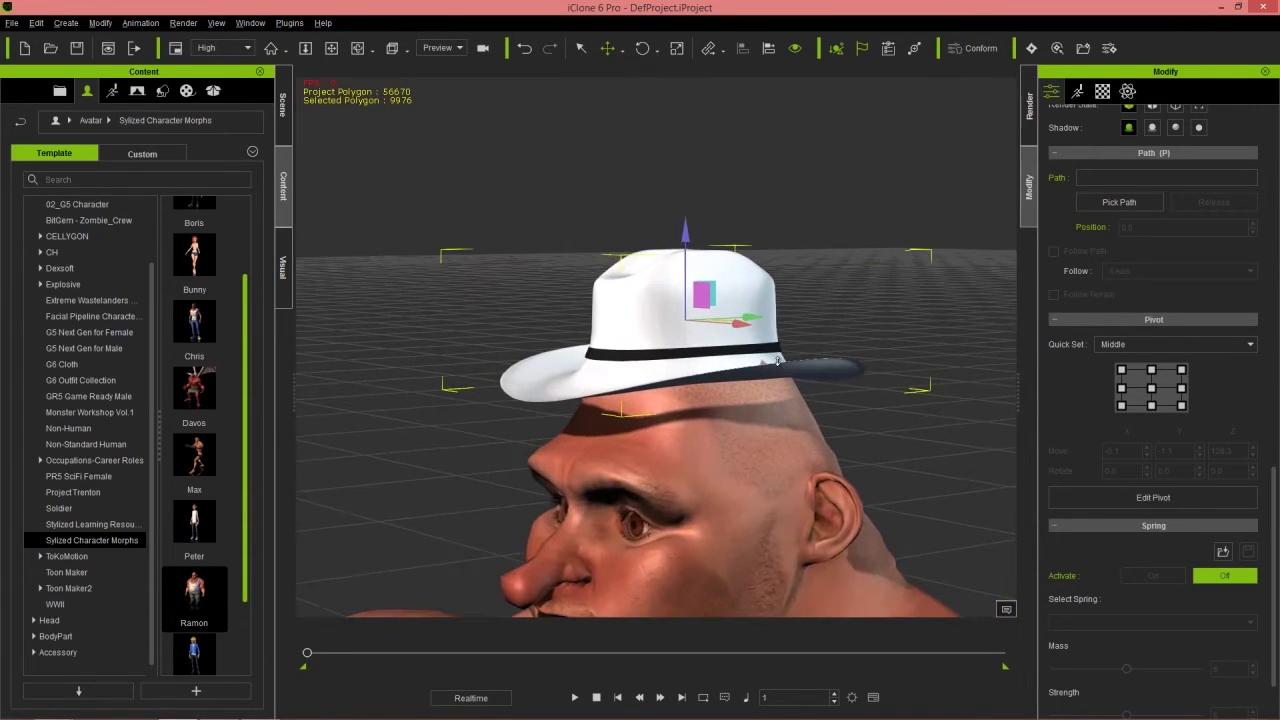
{"action": "right_click_drag", "start_coordinate": [892, 422], "coordinate": [776, 384]}
{"action": "key", "text": "r"}
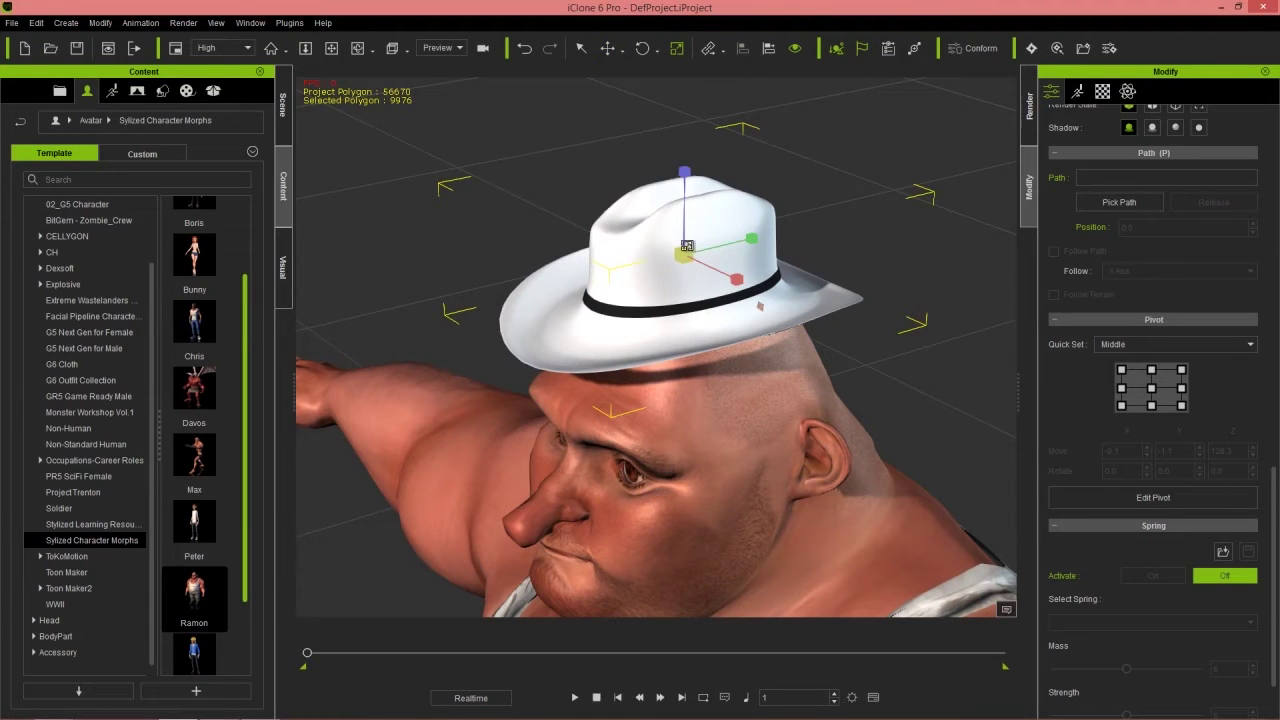
{"action": "left_click_drag", "start_coordinate": [684, 251], "coordinate": [735, 245]}
{"action": "right_click_drag", "start_coordinate": [735, 245], "coordinate": [571, 263]}
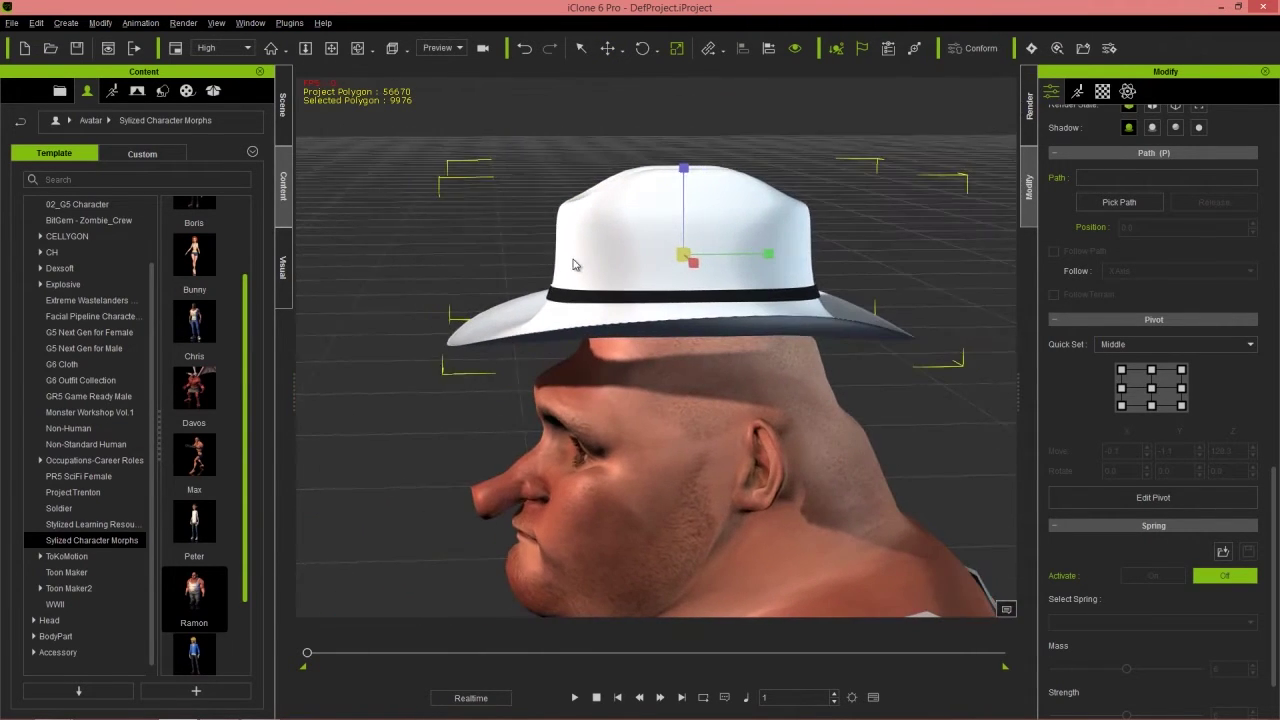
Lower the hat slightly onto Ramon's head and widen it a little along the X axis.
{"action": "key", "text": "w"}
{"action": "left_click_drag", "start_coordinate": [716, 234], "coordinate": [718, 250]}
{"action": "right_click_drag", "start_coordinate": [718, 262], "coordinate": [859, 408]}
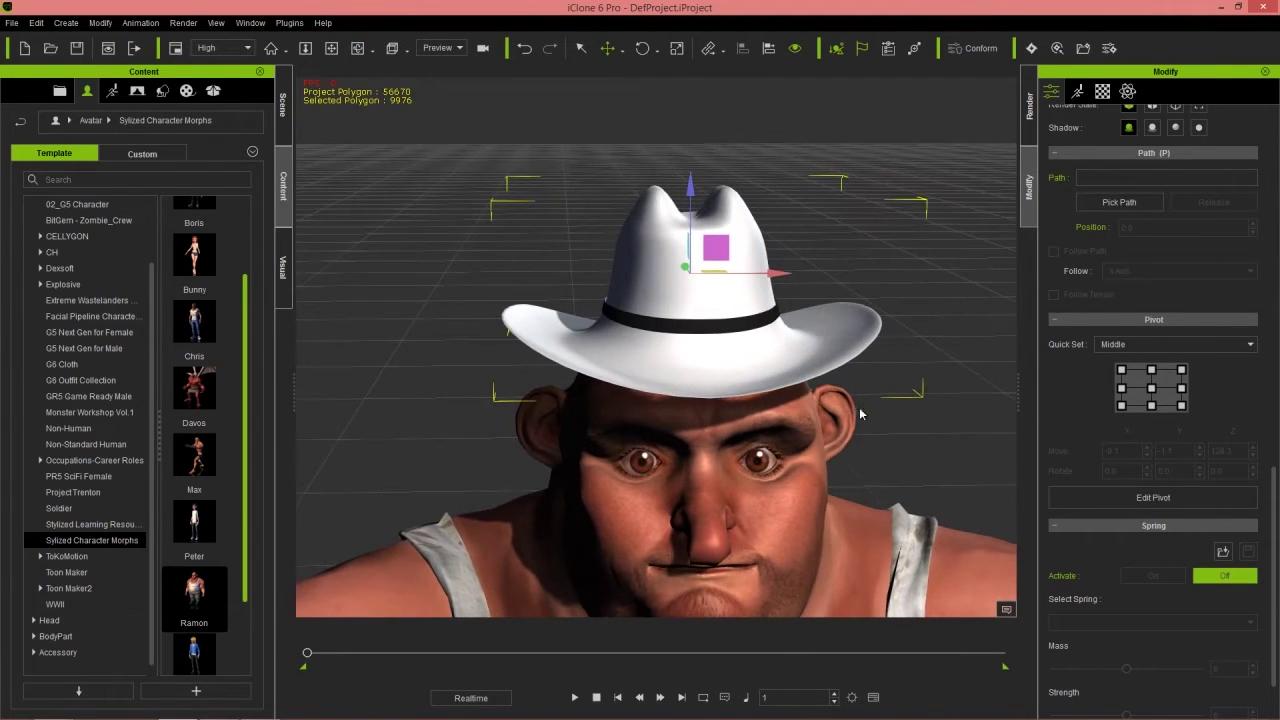
{"action": "key", "text": "r"}
{"action": "left_click_drag", "start_coordinate": [766, 273], "coordinate": [773, 273]}
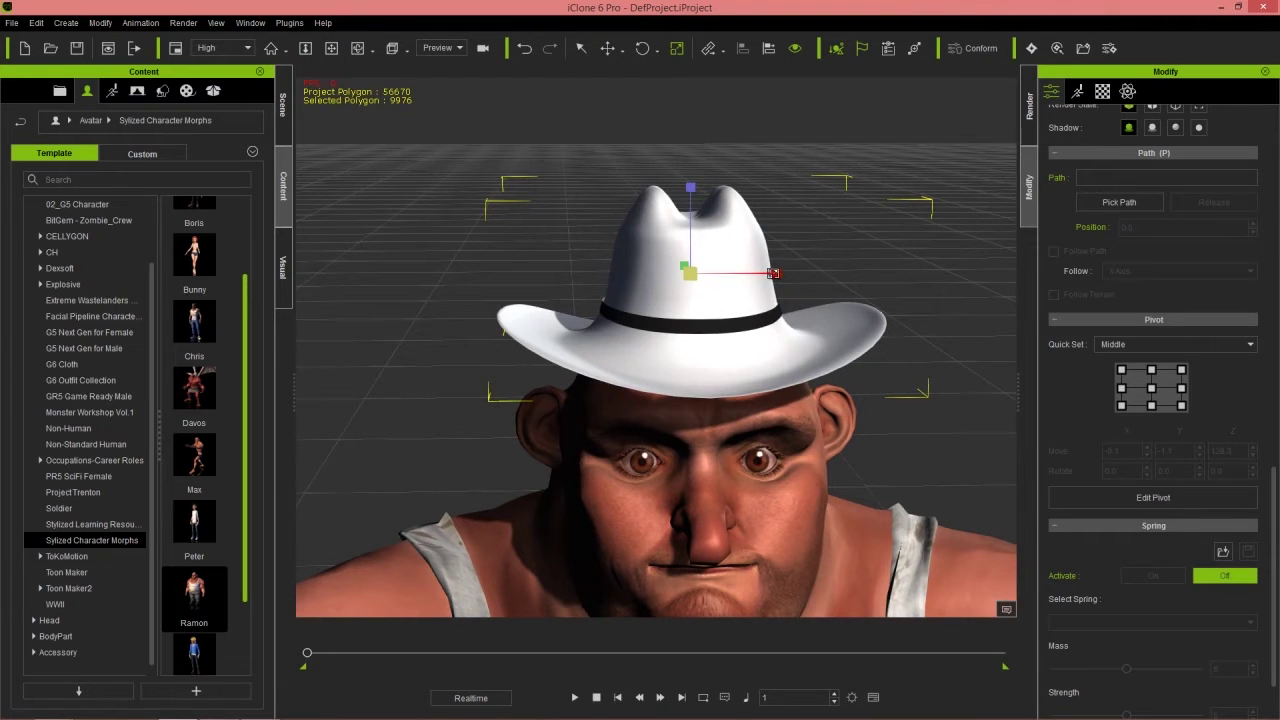
{"action": "right_click_drag", "start_coordinate": [882, 493], "coordinate": [857, 384]}
{"action": "right_click_drag", "start_coordinate": [731, 357], "coordinate": [700, 469]}
{"action": "middle_click_drag", "start_coordinate": [700, 469], "coordinate": [597, 321]}
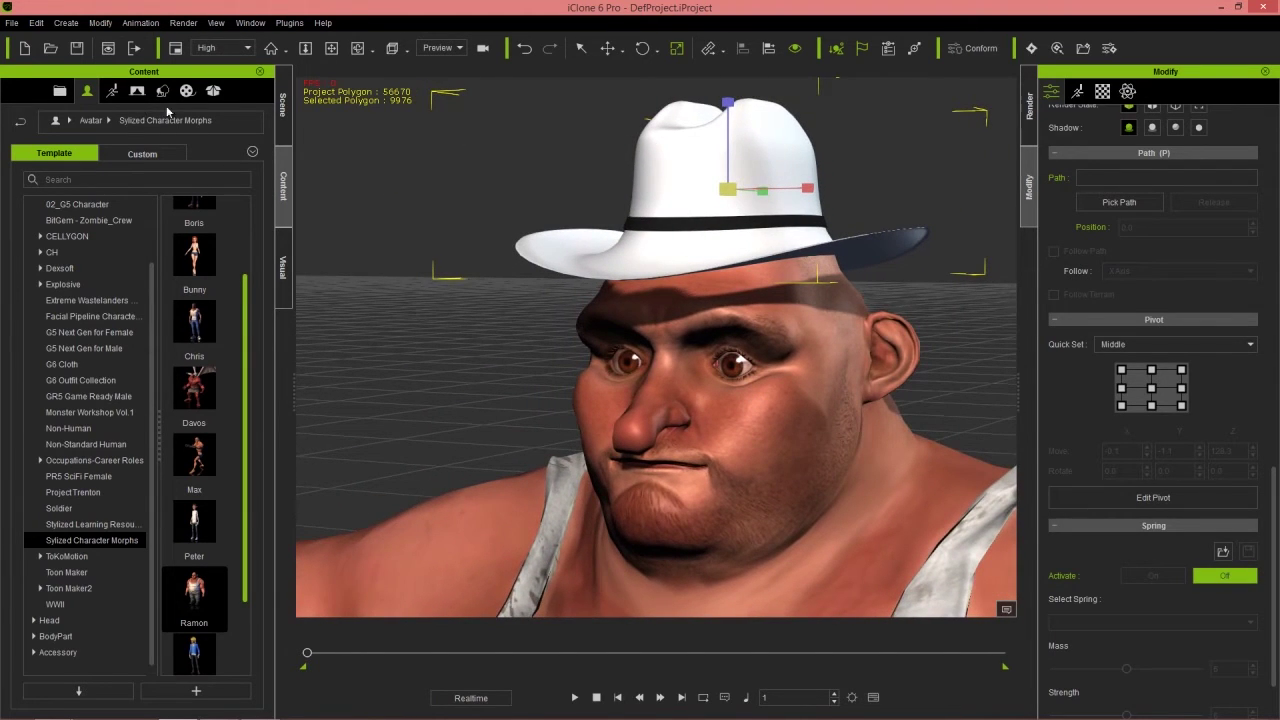
Set the scene's shadow bias to -2 and the soft shadow quality to 3.
{"action": "left_click", "coordinate": [285, 285]}
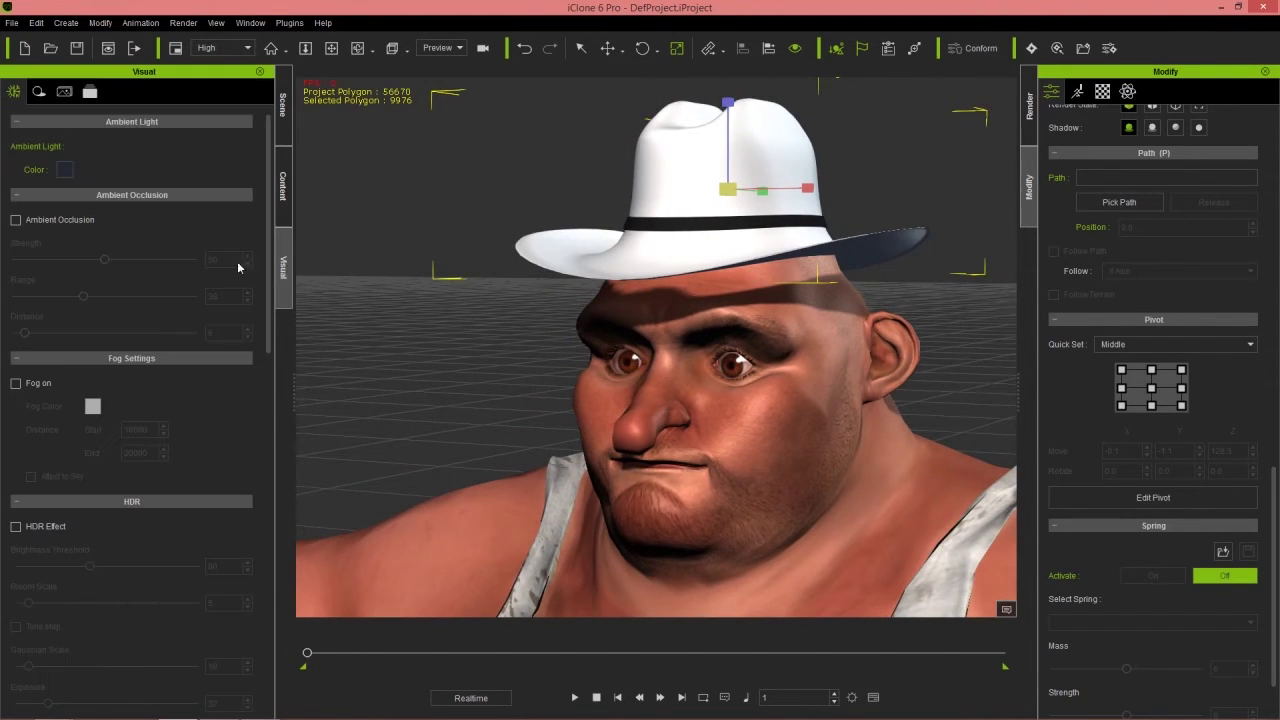
{"action": "left_click", "coordinate": [41, 95]}
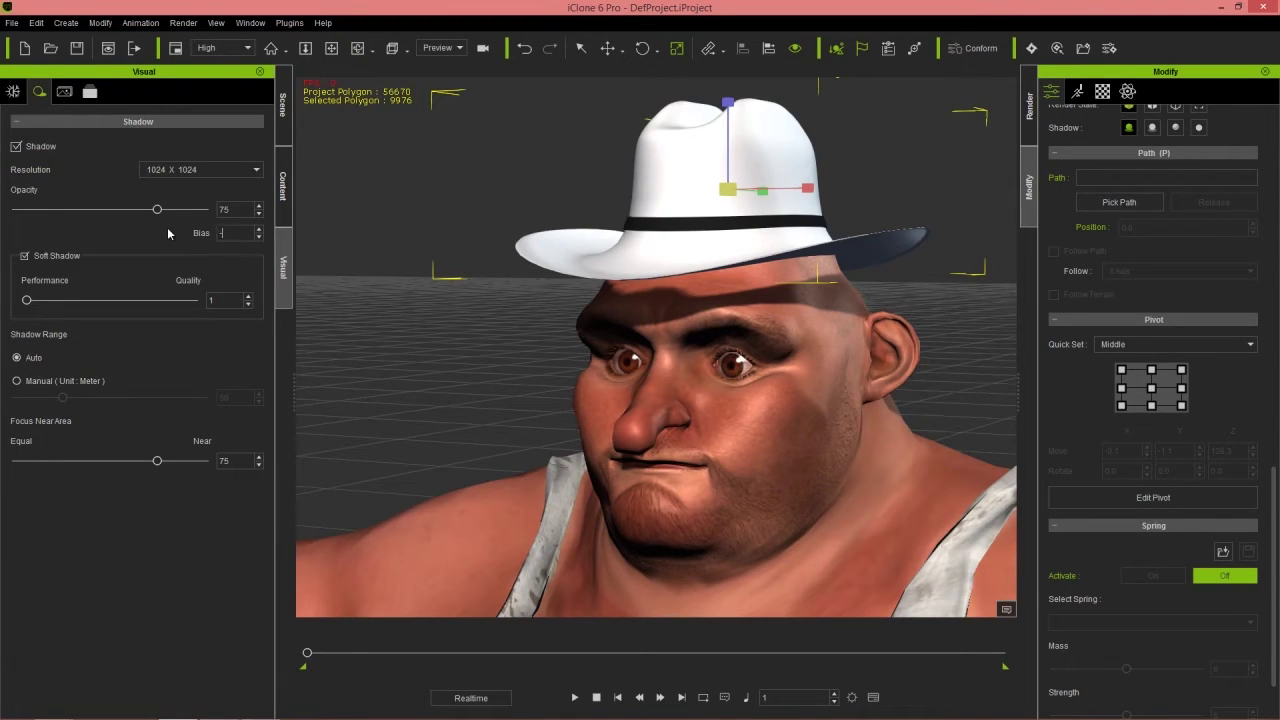
{"action": "type", "text": "-2"}
{"action": "key", "text": "Return"}
{"action": "right_click_drag", "start_coordinate": [519, 399], "coordinate": [650, 392]}
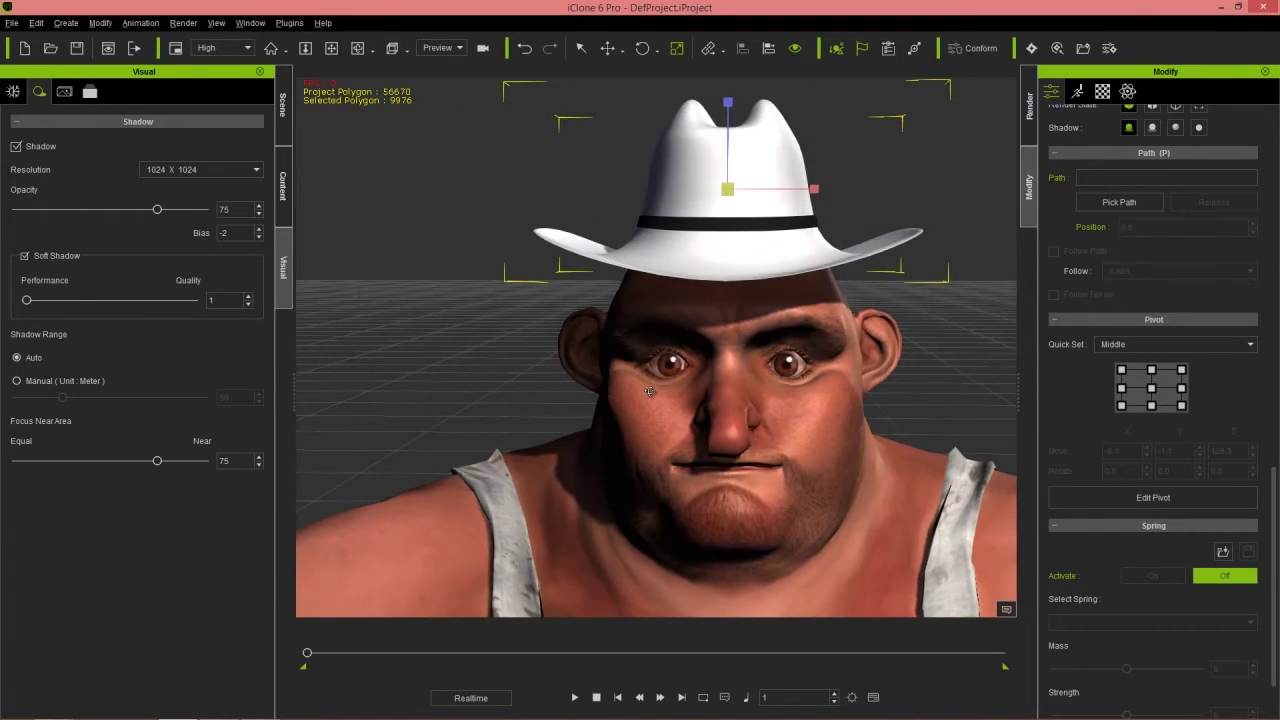
{"action": "left_click_drag", "start_coordinate": [22, 298], "coordinate": [260, 320]}
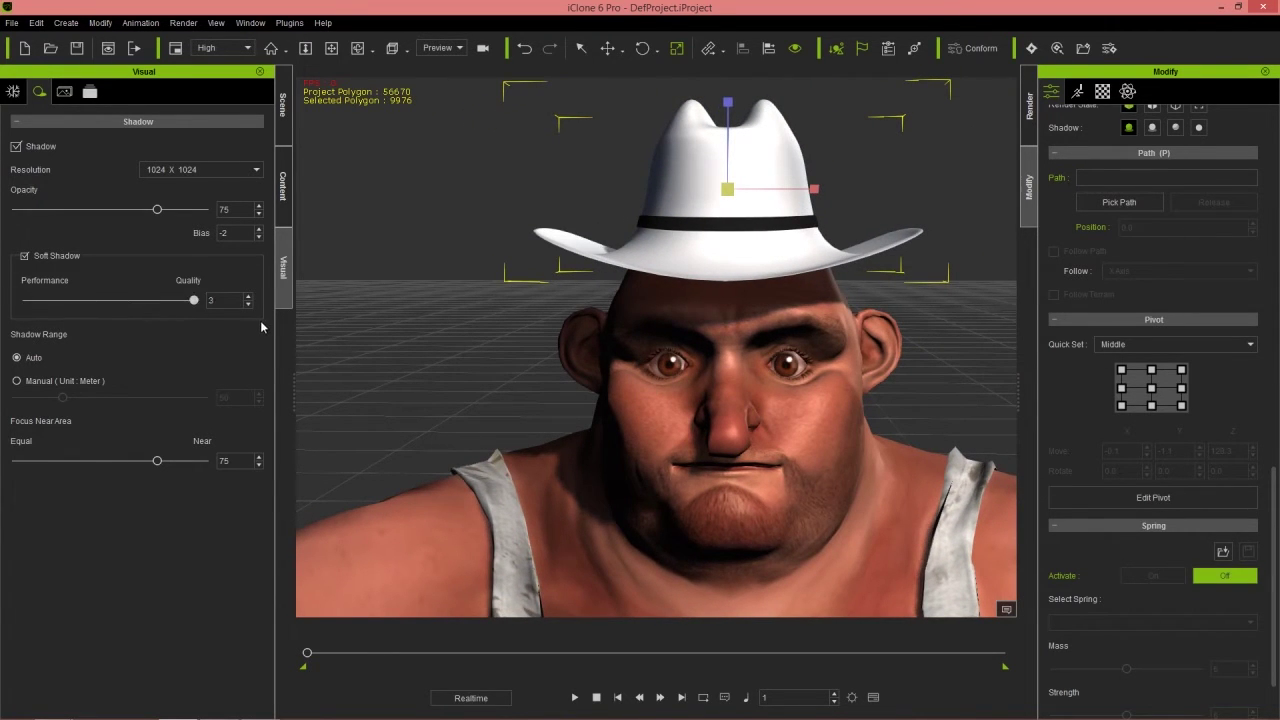
Attach the hat to Ramon's head bone, CC_Base_Head.
{"action": "right_click_drag", "start_coordinate": [860, 478], "coordinate": [932, 477]}
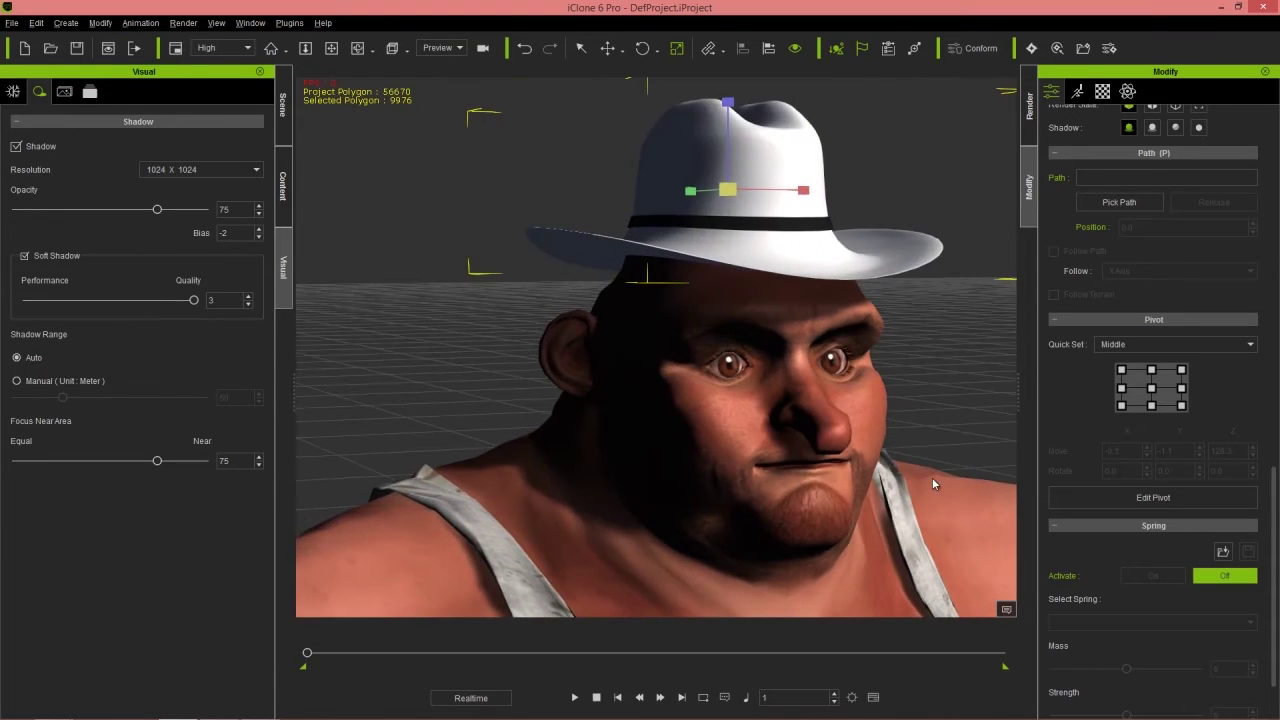
{"action": "scroll", "coordinate": [934, 481], "scroll_direction": "up", "scroll_amount": 3}
{"action": "middle_click_drag", "start_coordinate": [934, 481], "coordinate": [891, 366]}
{"action": "right_click_drag", "start_coordinate": [891, 366], "coordinate": [666, 366]}
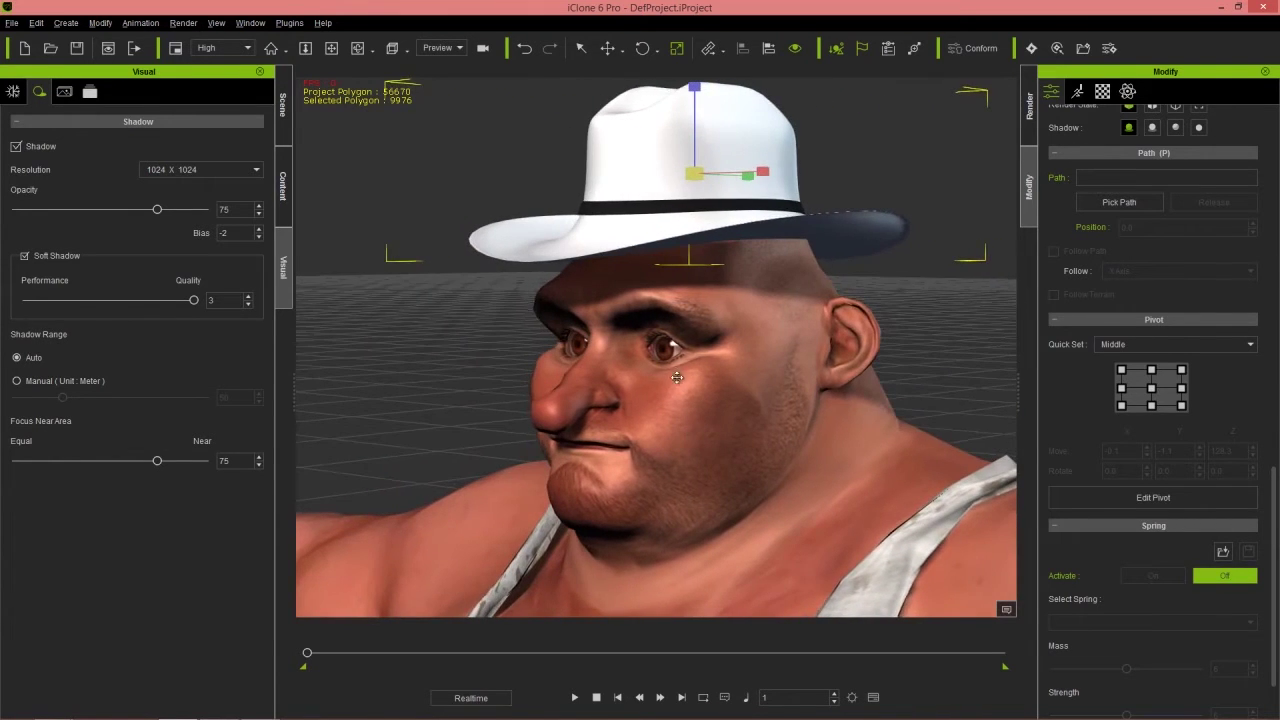
{"action": "middle_click_drag", "start_coordinate": [666, 366], "coordinate": [654, 391]}
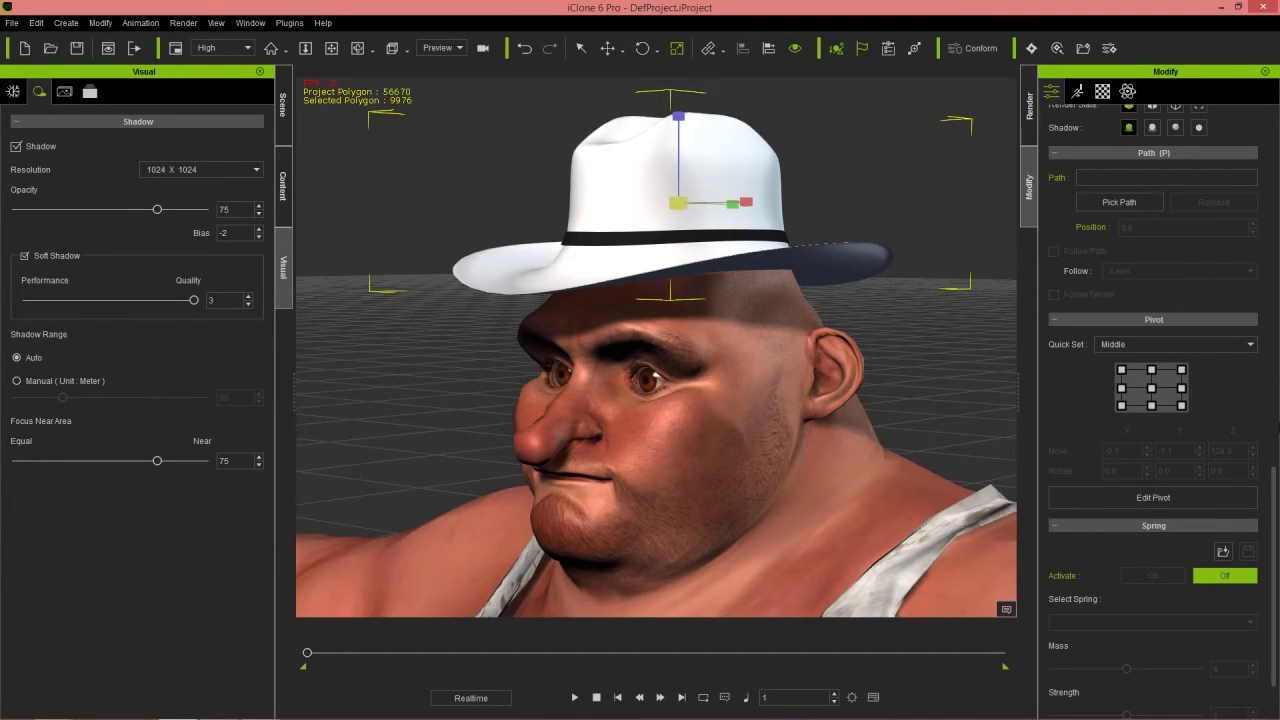
{"action": "scroll", "coordinate": [1278, 512], "scroll_direction": "up", "scroll_amount": 5}
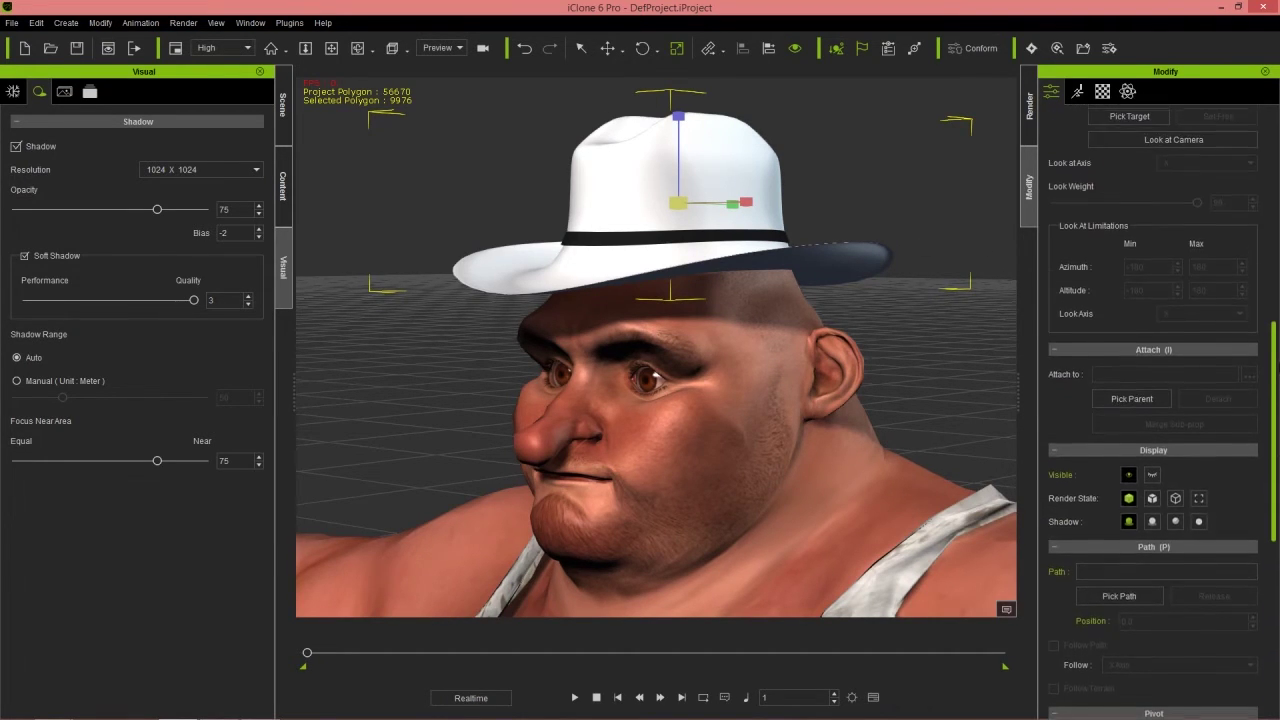
{"action": "left_click", "coordinate": [1134, 404]}
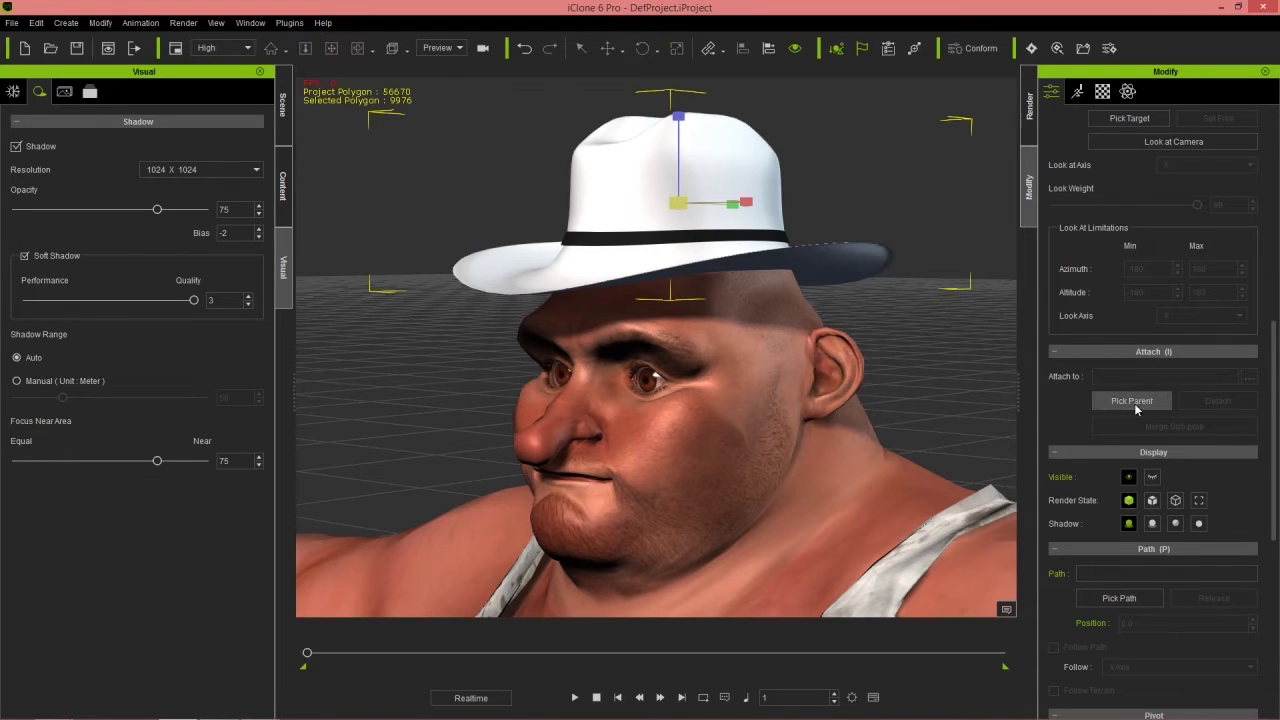
{"action": "left_click", "coordinate": [734, 310]}
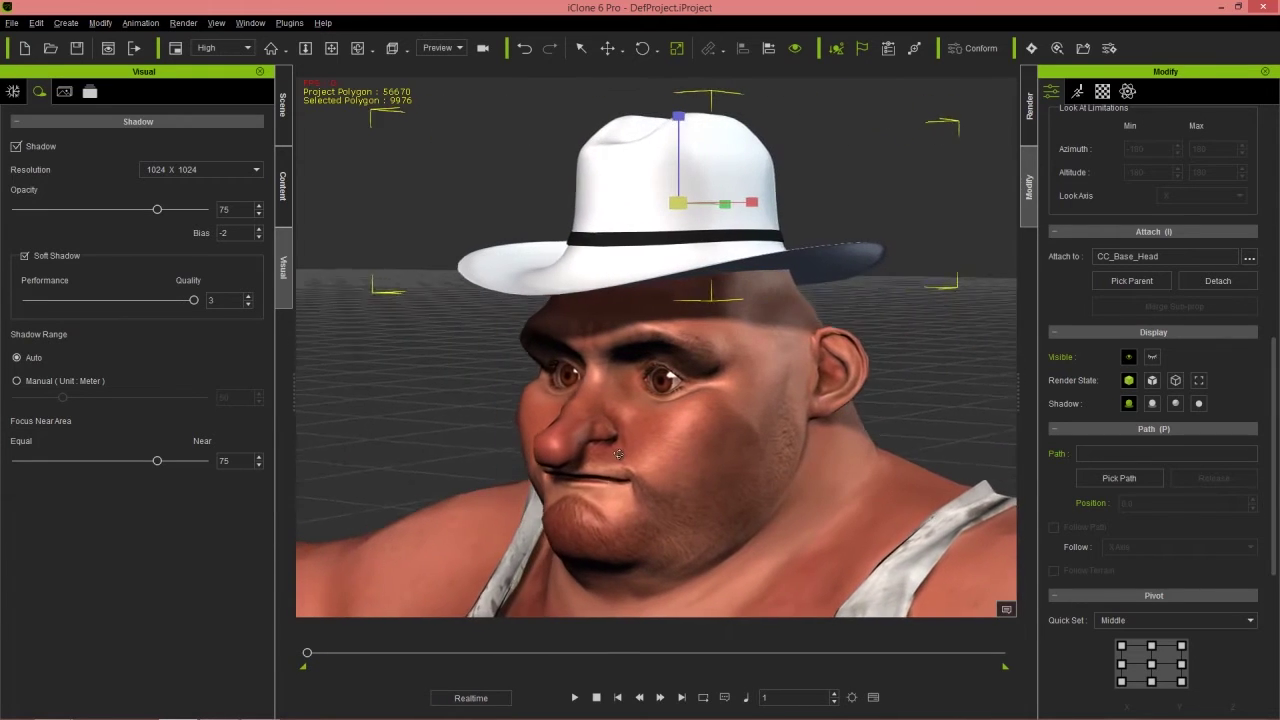
Save the attached hat in the custom Accessory library under the name Cowboy Hat 2.
{"action": "left_click", "coordinate": [287, 132]}
{"action": "left_click", "coordinate": [283, 174]}
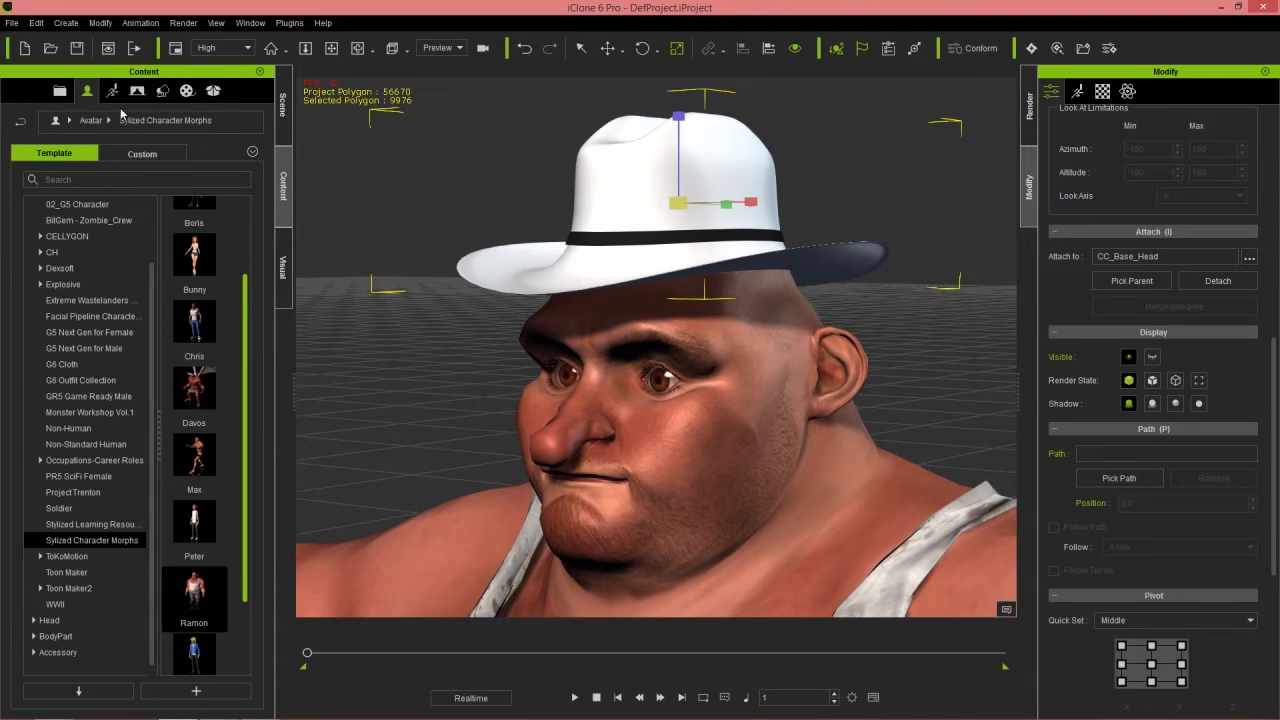
{"action": "left_click", "coordinate": [132, 154]}
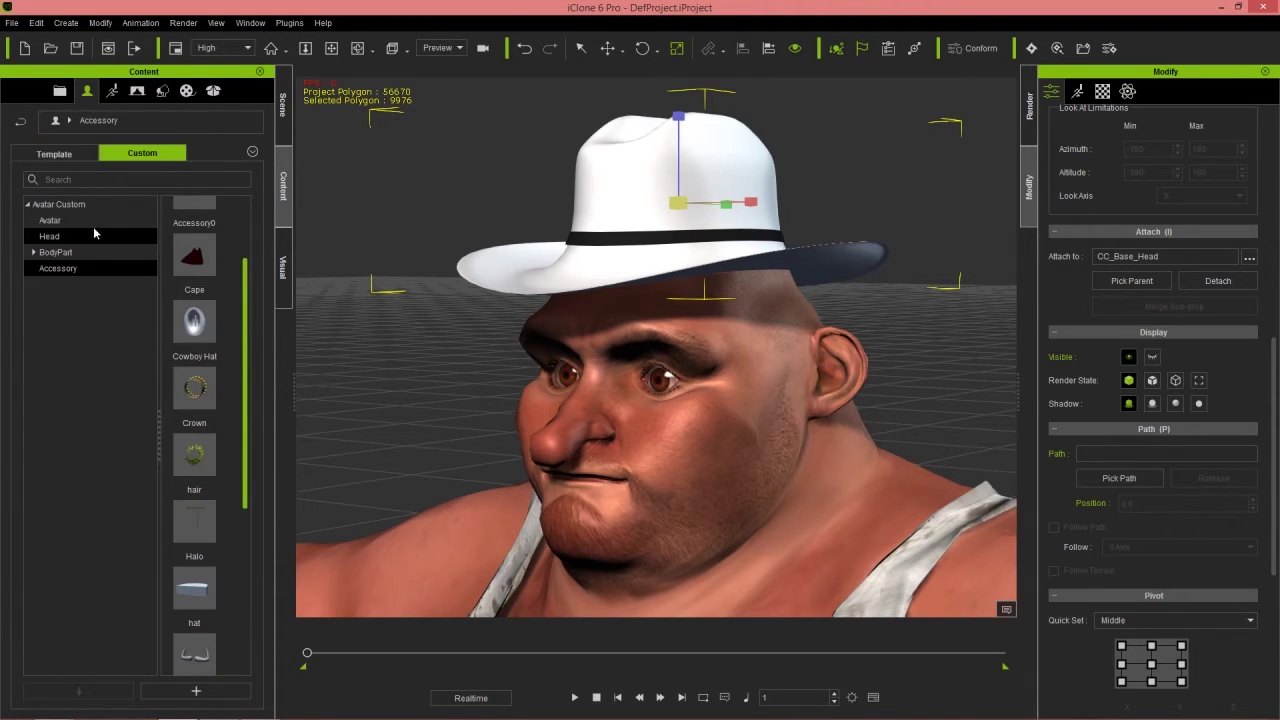
{"action": "left_click", "coordinate": [59, 272]}
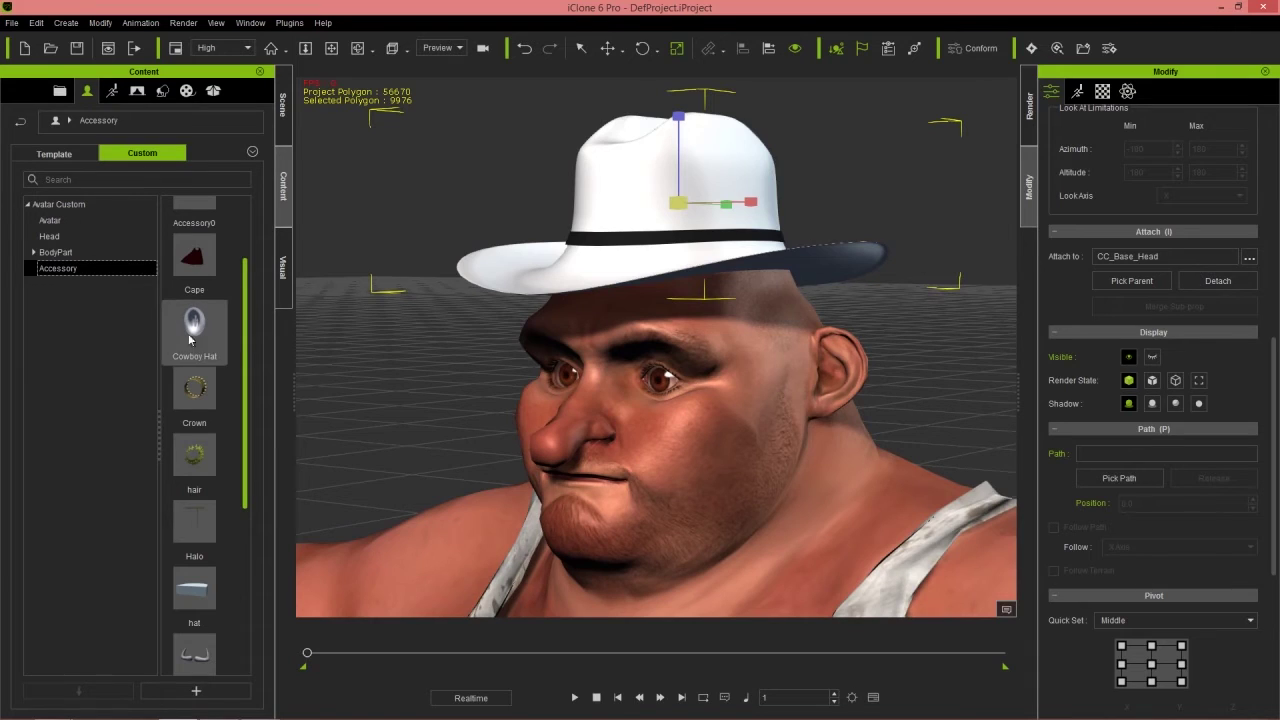
{"action": "left_click", "coordinate": [231, 402]}
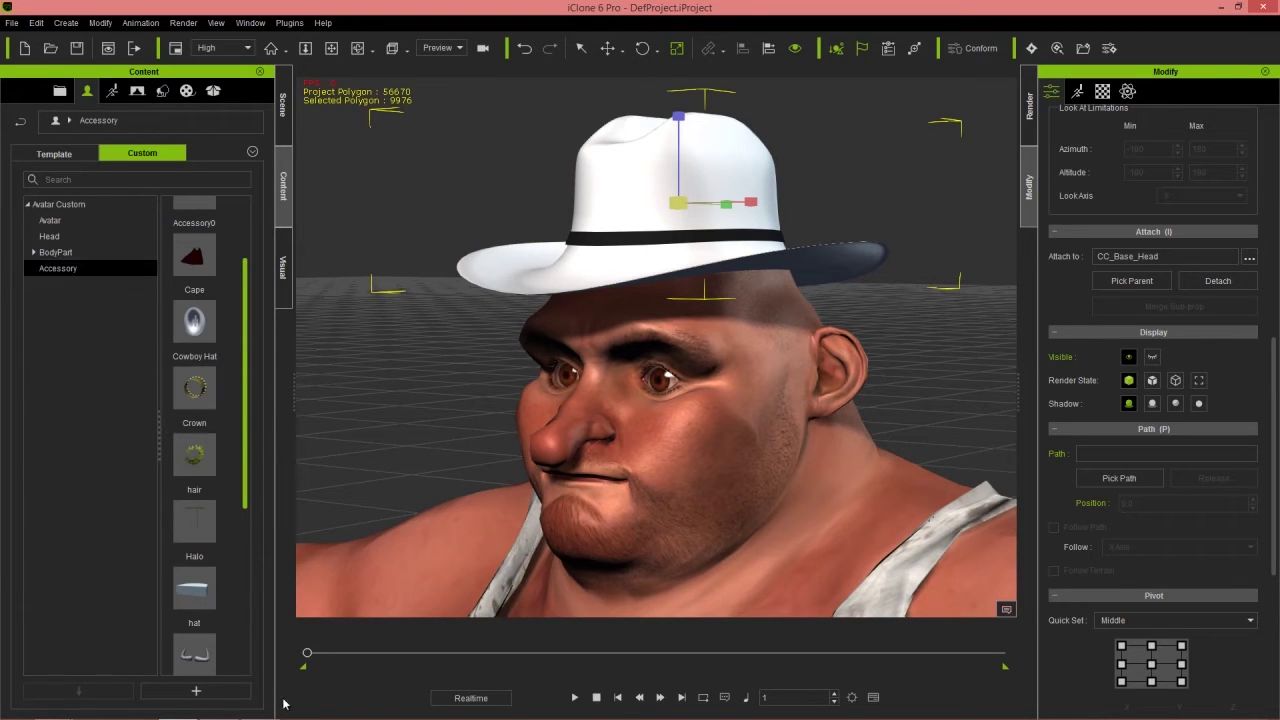
{"action": "left_click", "coordinate": [228, 694]}
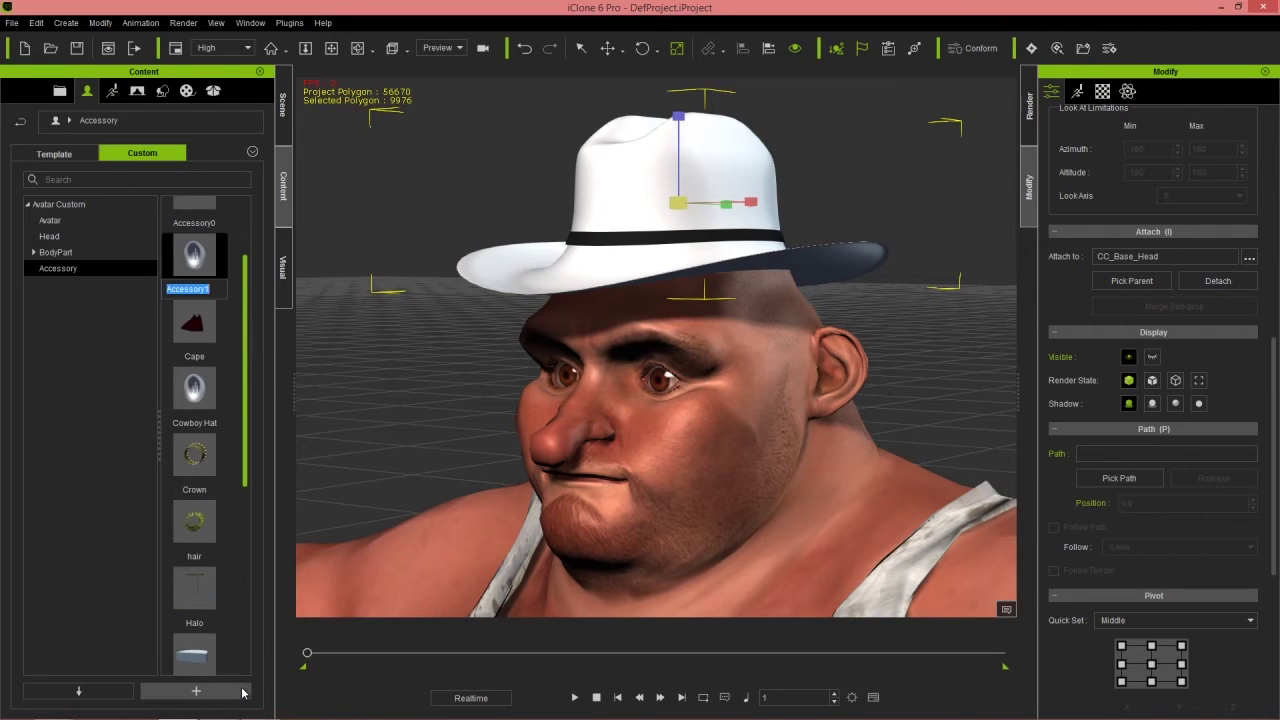
{"action": "type", "text": "Co"}
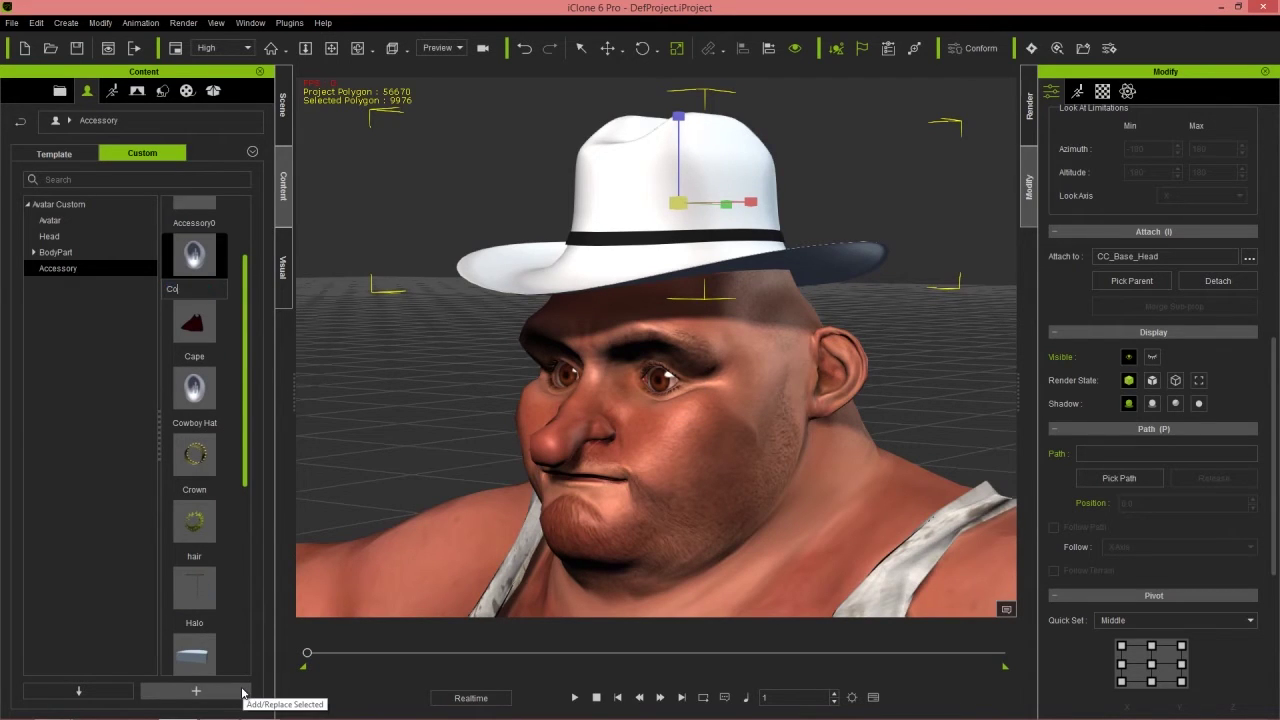
{"action": "type", "text": "wboy Hat 2"}
{"action": "key", "text": "Return"}
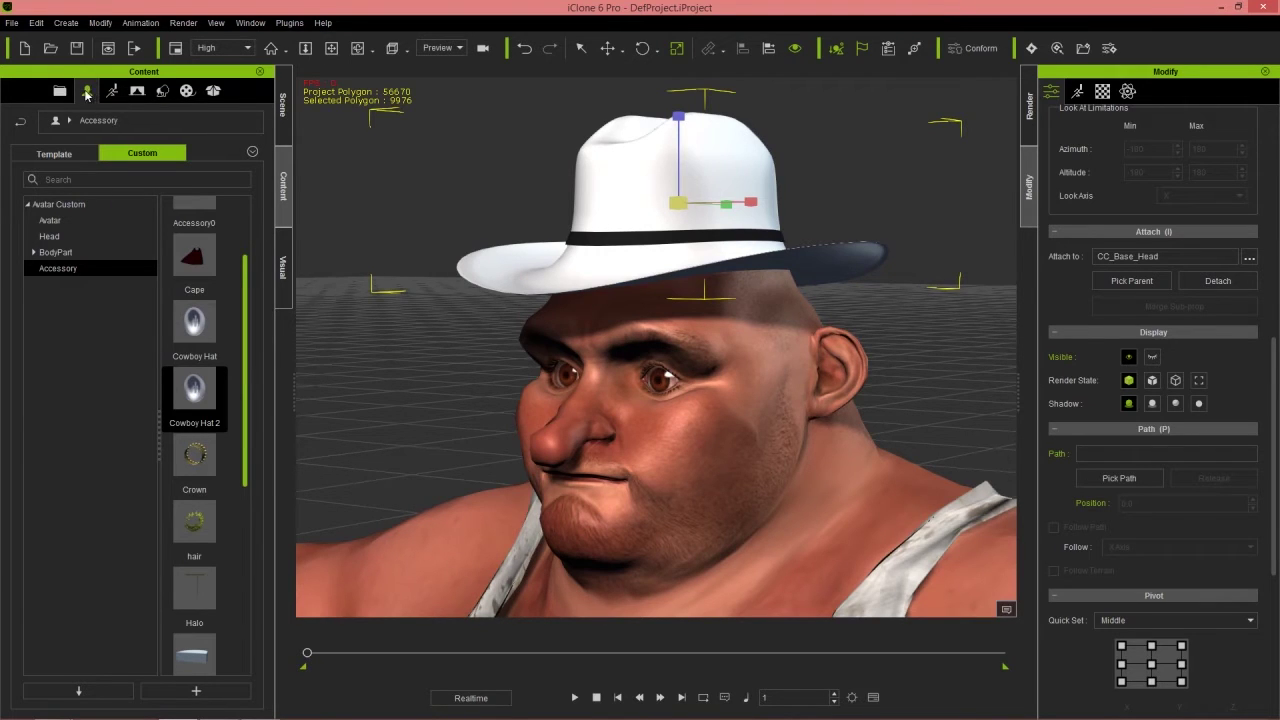
Transfer the Ramon avatar from the template library and the custom Cowboy Hat 2 accessory into CrazyTalk 8.
{"action": "left_click", "coordinate": [80, 155]}
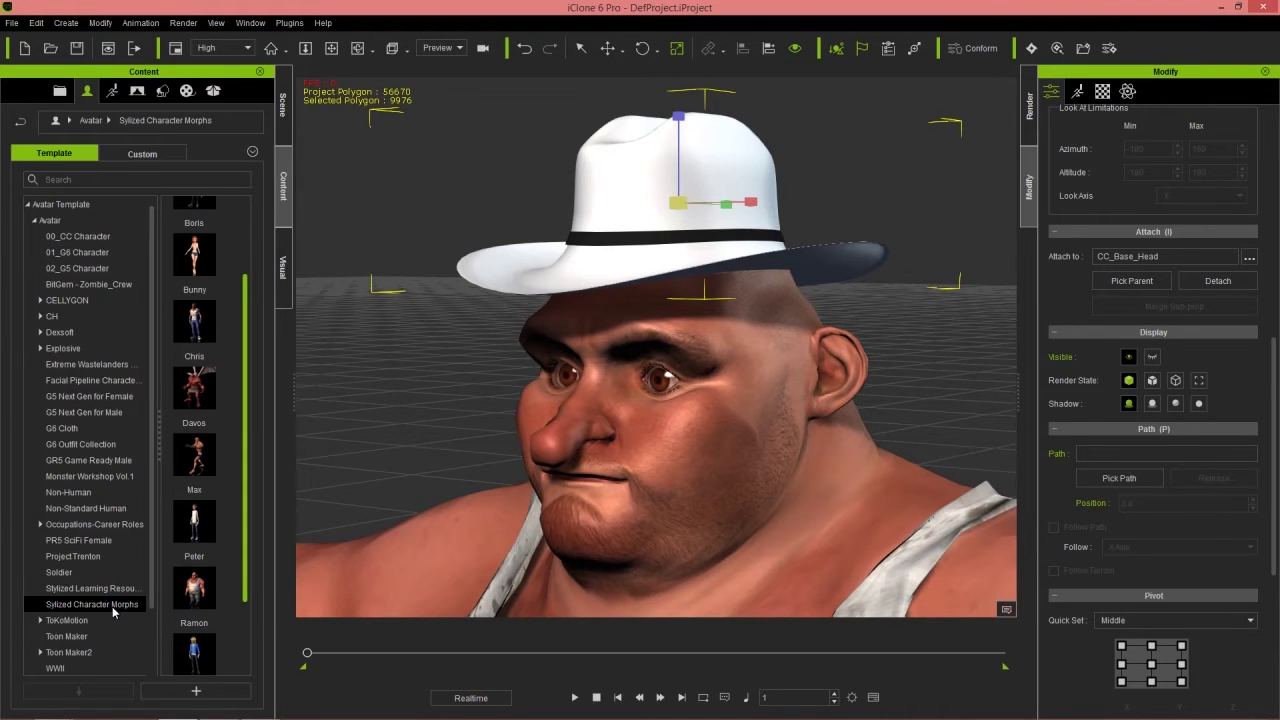
{"action": "left_click_drag", "start_coordinate": [194, 592], "coordinate": [643, 442]}
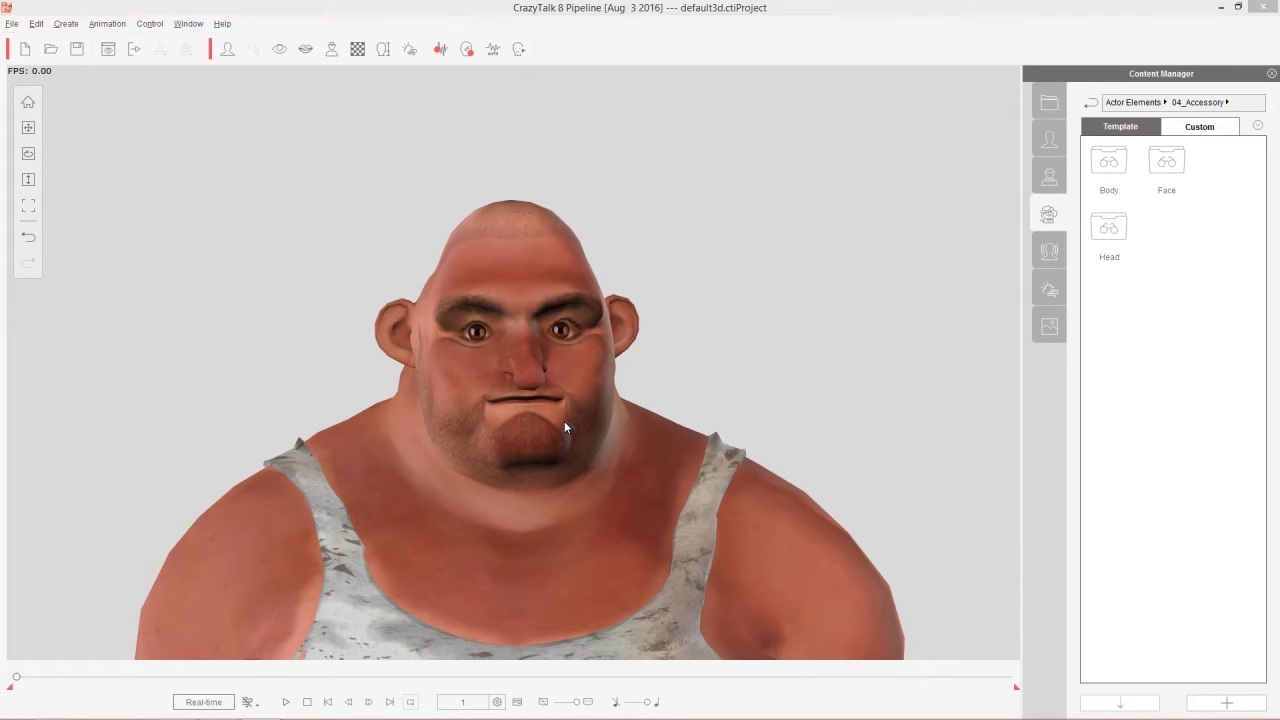
{"action": "key", "text": "alt+Tab"}
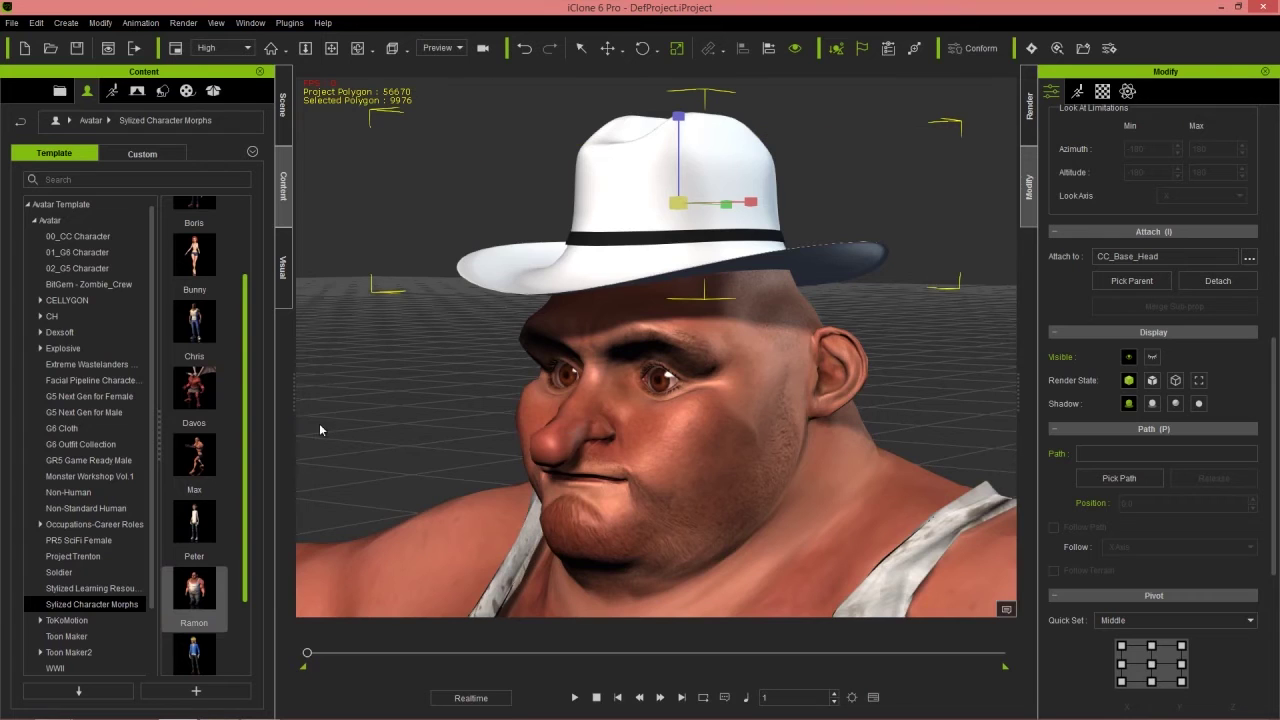
{"action": "left_click", "coordinate": [142, 153]}
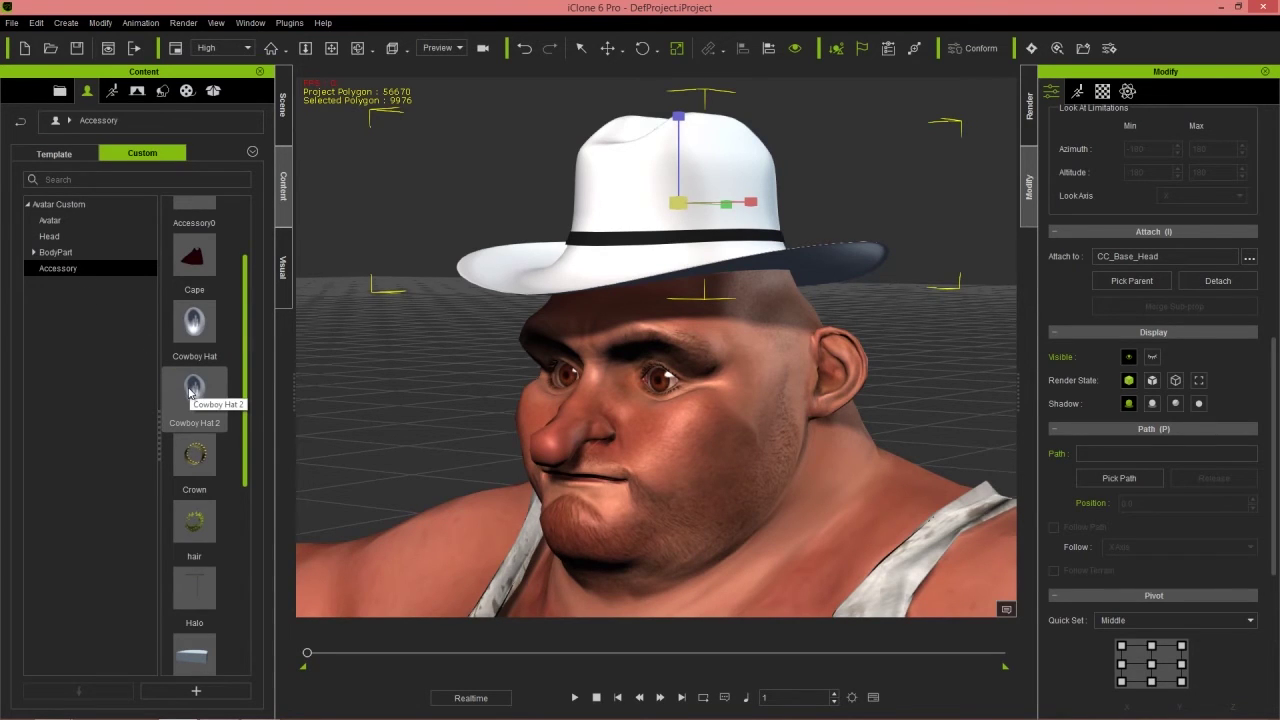
{"action": "left_click_drag", "start_coordinate": [190, 392], "coordinate": [529, 295]}
{"action": "key", "text": "alt+Tab"}
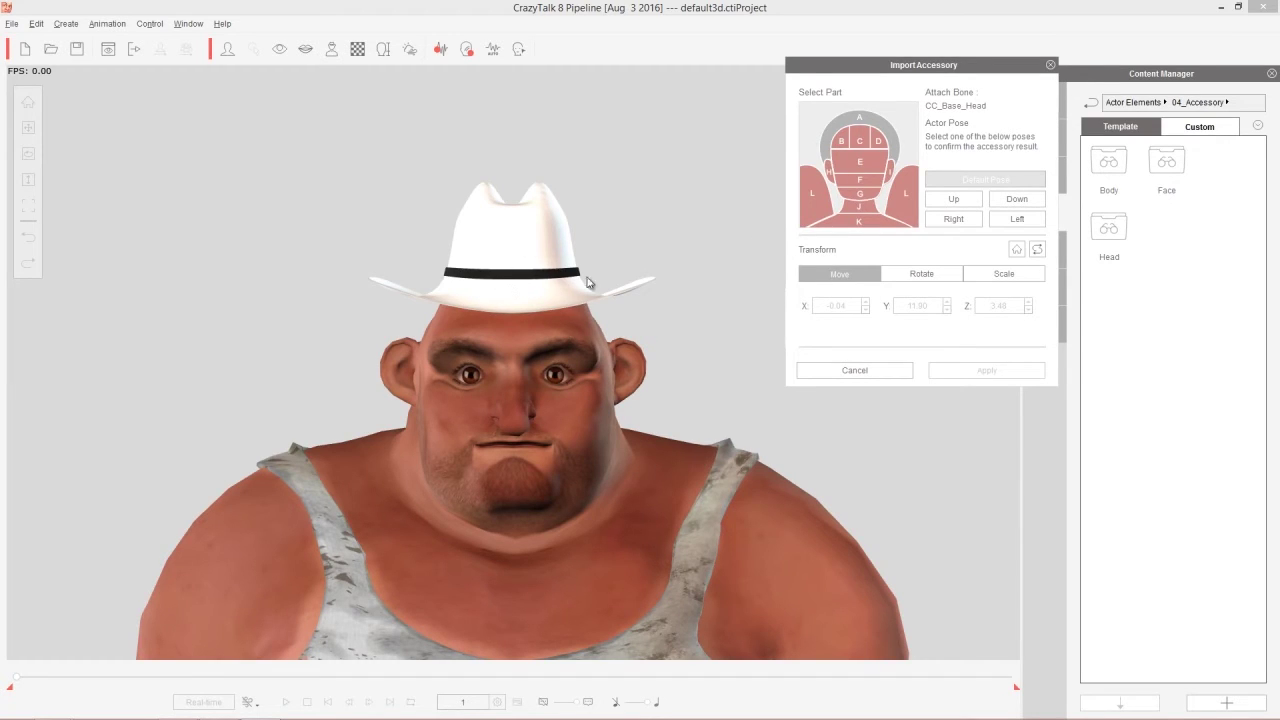
Assign the imported hat to head part C, lower it to Z 15.88 and set its X scale to 1.05.
{"action": "left_click", "coordinate": [864, 143]}
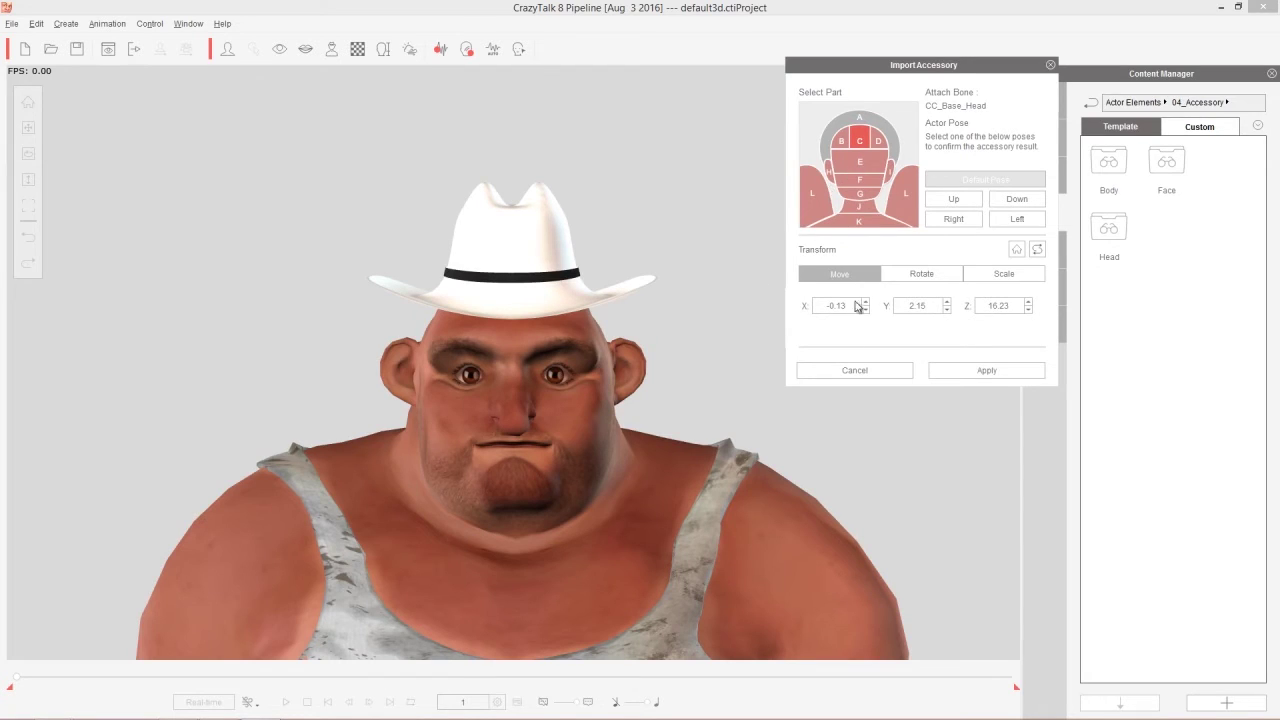
{"action": "left_click", "coordinate": [1028, 309]}
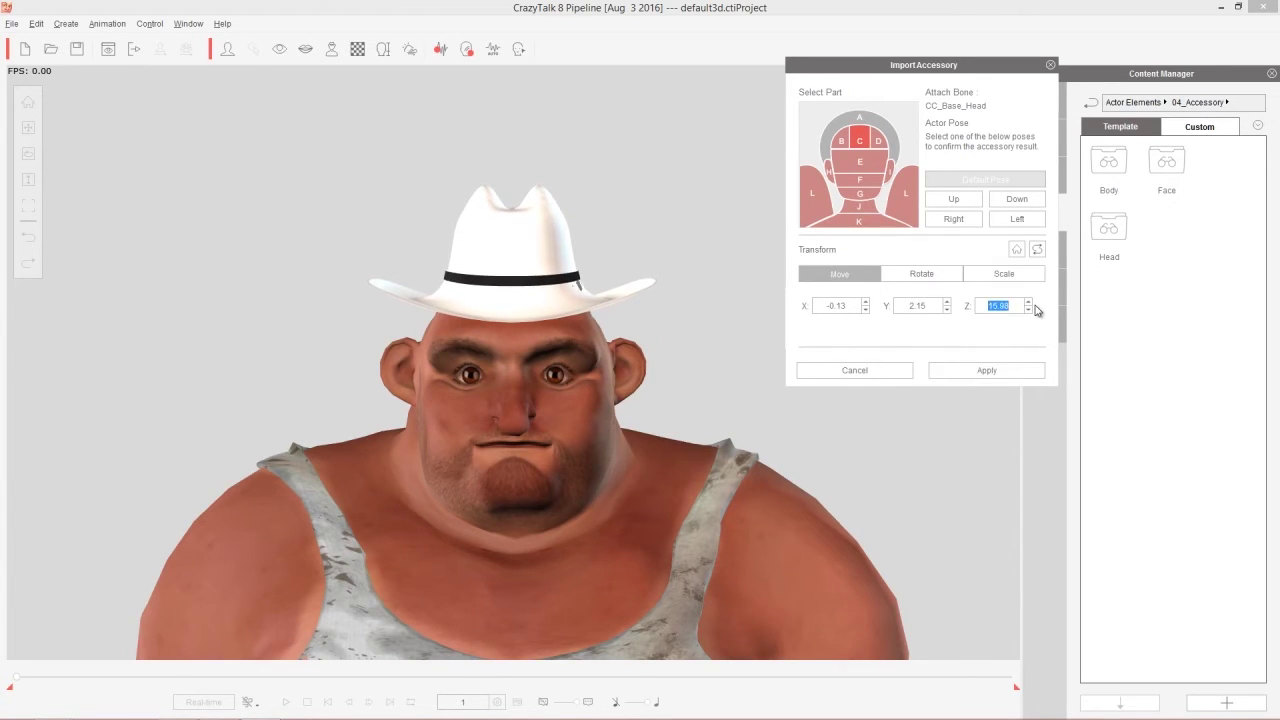
{"action": "left_click", "coordinate": [1004, 275]}
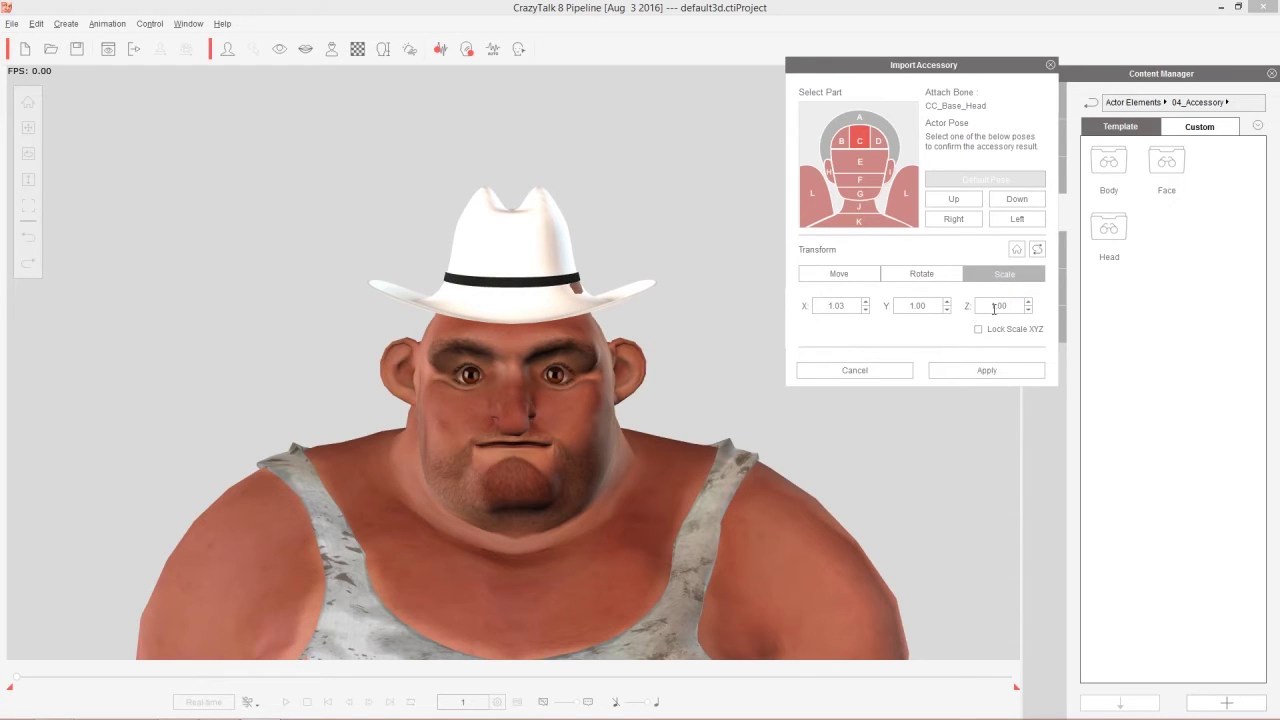
{"action": "scroll", "coordinate": [845, 311], "scroll_direction": "up", "scroll_amount": 2}
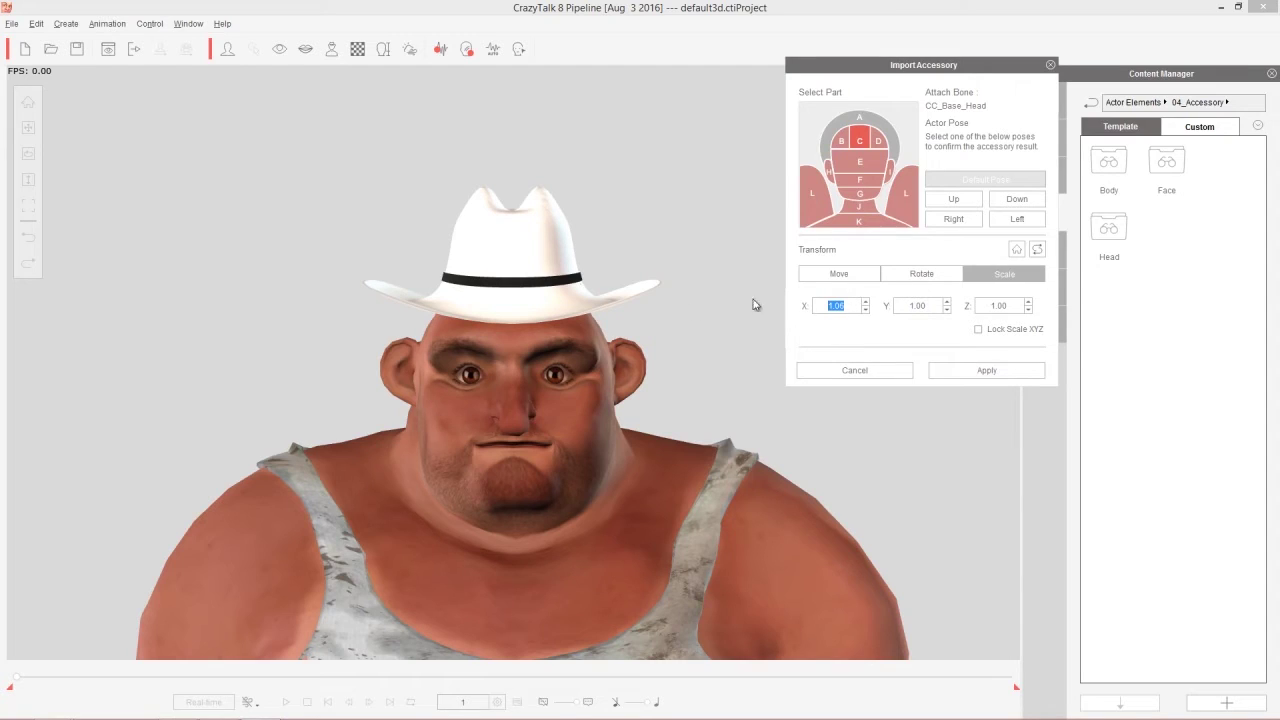
Refine the hat's fit with a slight X rotation, a Z position of 15.38 and an X scale of 1.10.
{"action": "left_click", "coordinate": [902, 280]}
{"action": "scroll", "coordinate": [849, 307], "scroll_direction": "up", "scroll_amount": 3}
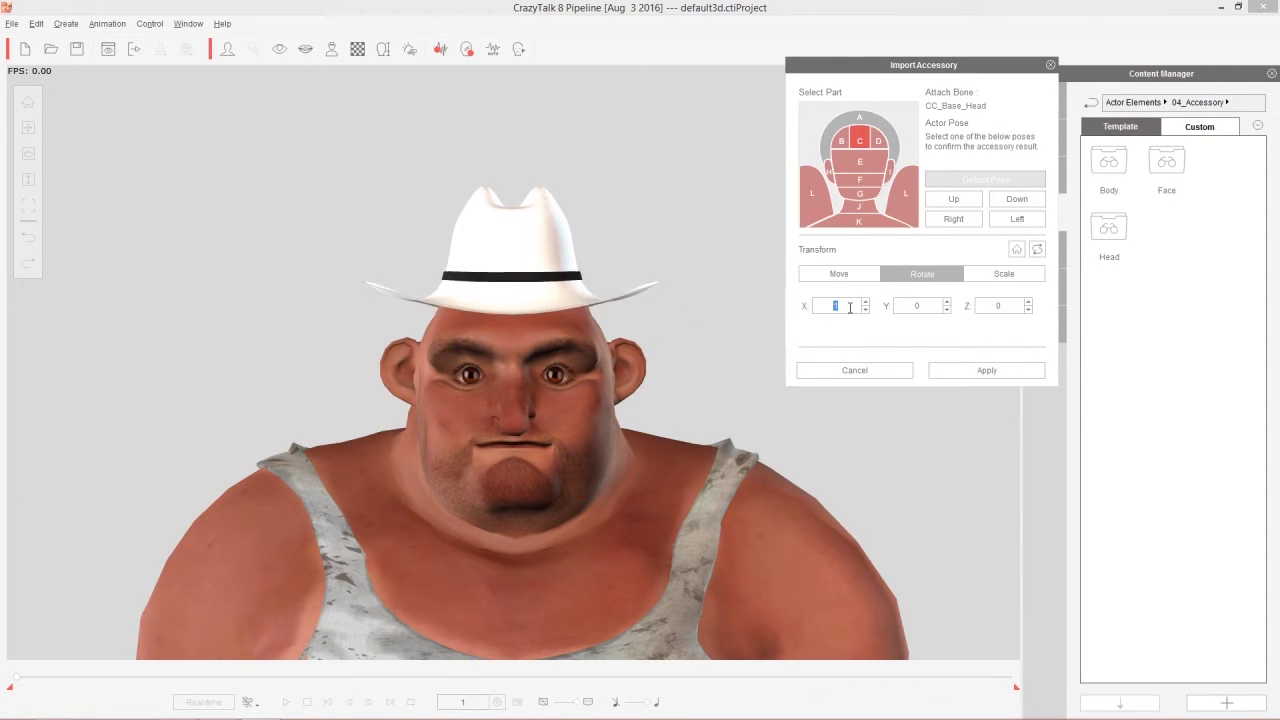
{"action": "left_click", "coordinate": [860, 277]}
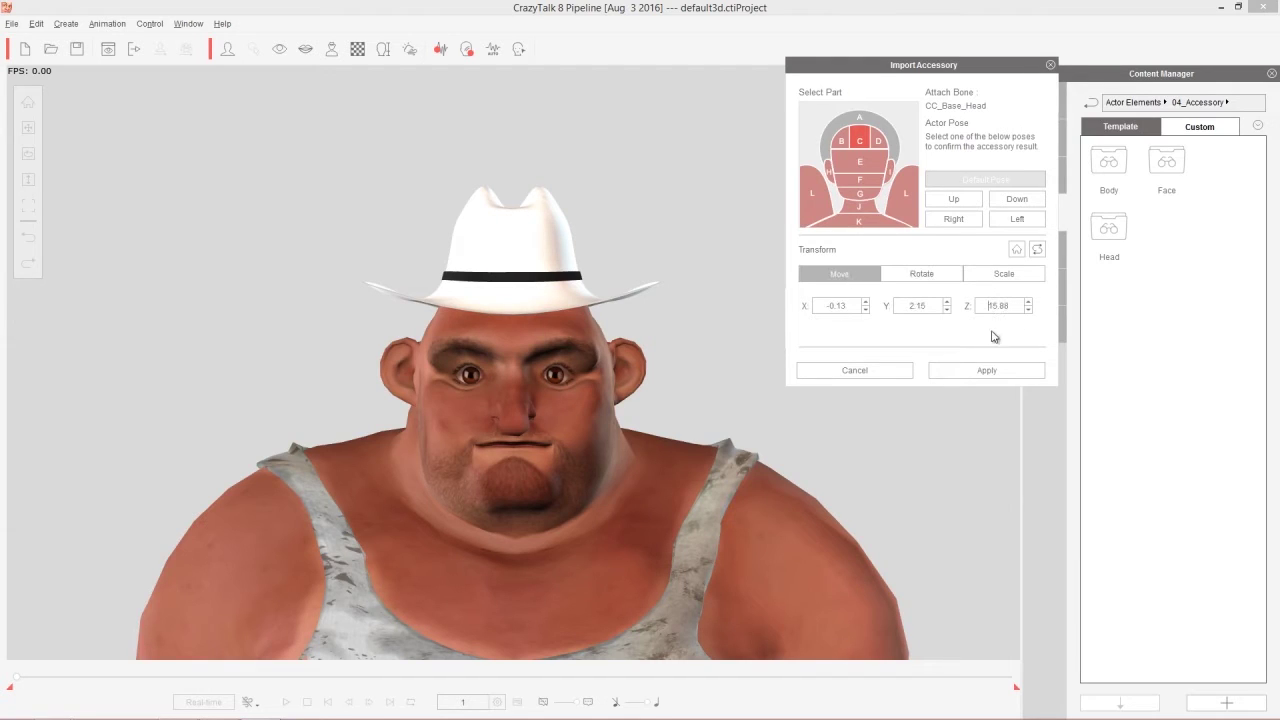
{"action": "scroll", "coordinate": [1013, 309], "scroll_direction": "down", "scroll_amount": 5}
{"action": "scroll", "coordinate": [1014, 309], "scroll_direction": "down", "scroll_amount": 5}
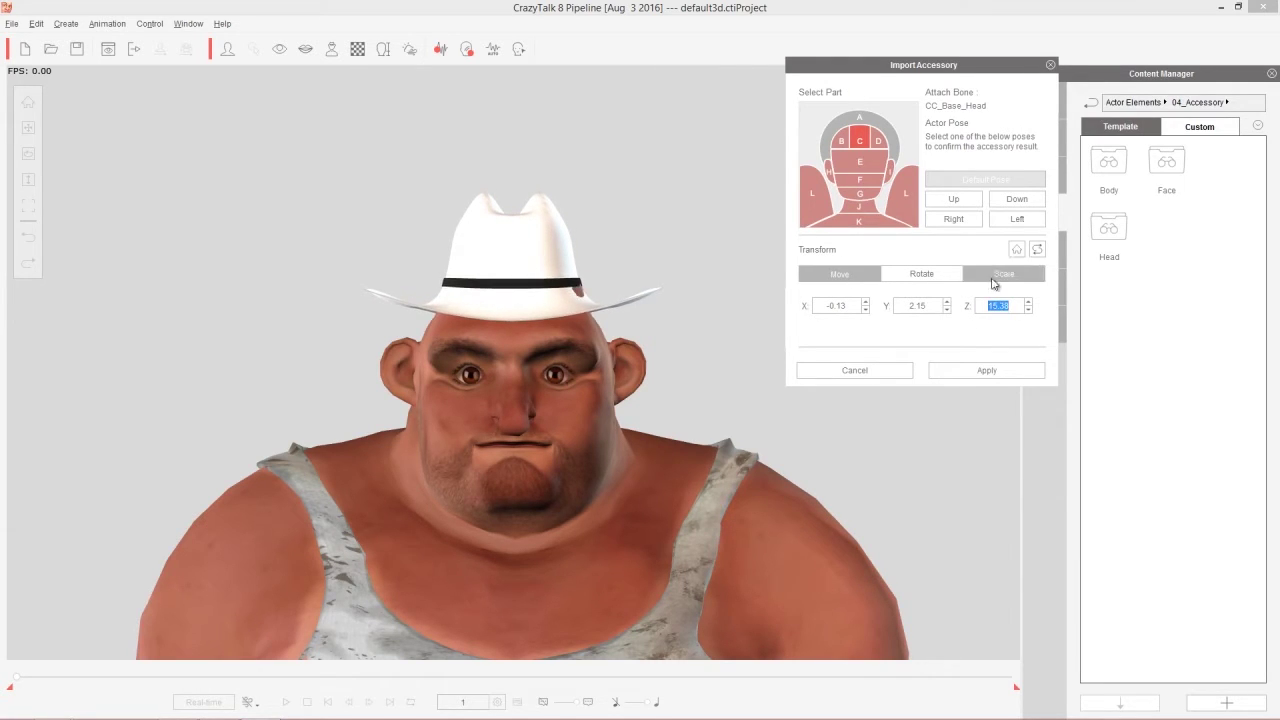
{"action": "left_click", "coordinate": [991, 278]}
{"action": "scroll", "coordinate": [849, 306], "scroll_direction": "up", "scroll_amount": 2}
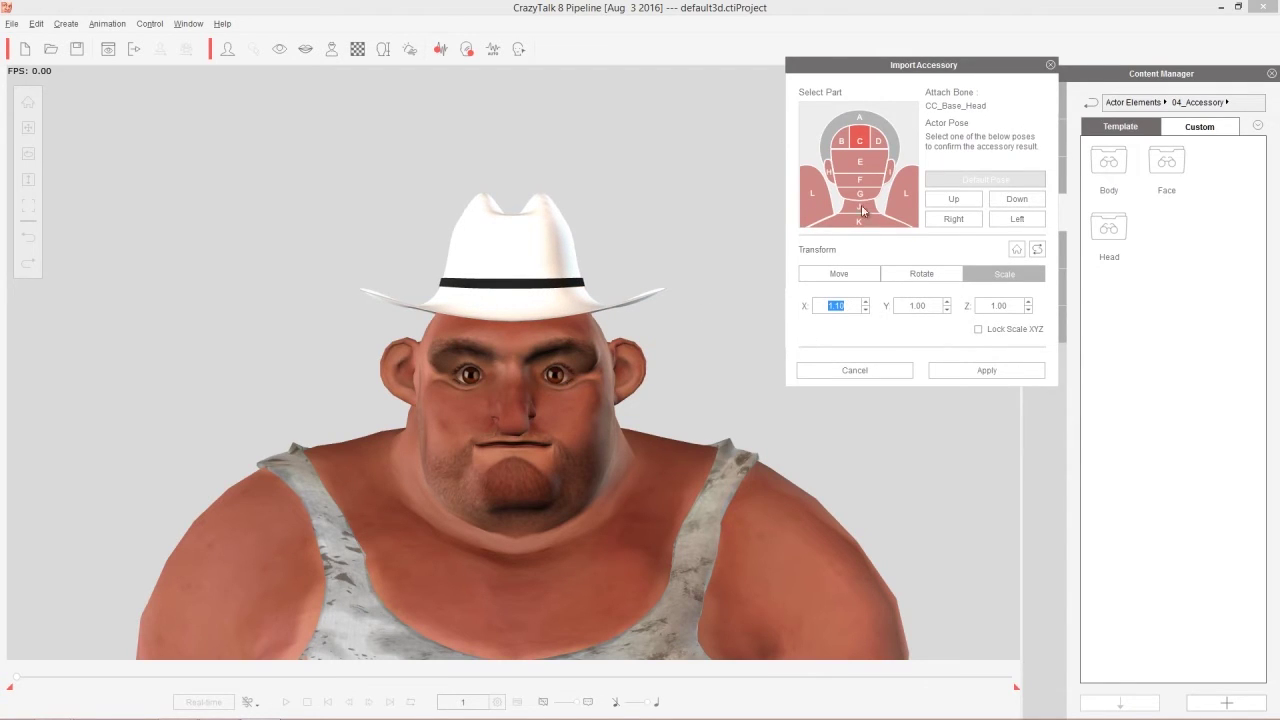
Preview the hat in the Up, Down, Right and Left poses, then restore the default pose and apply the accessory import.
{"action": "left_click", "coordinate": [962, 206]}
{"action": "left_click", "coordinate": [1017, 204]}
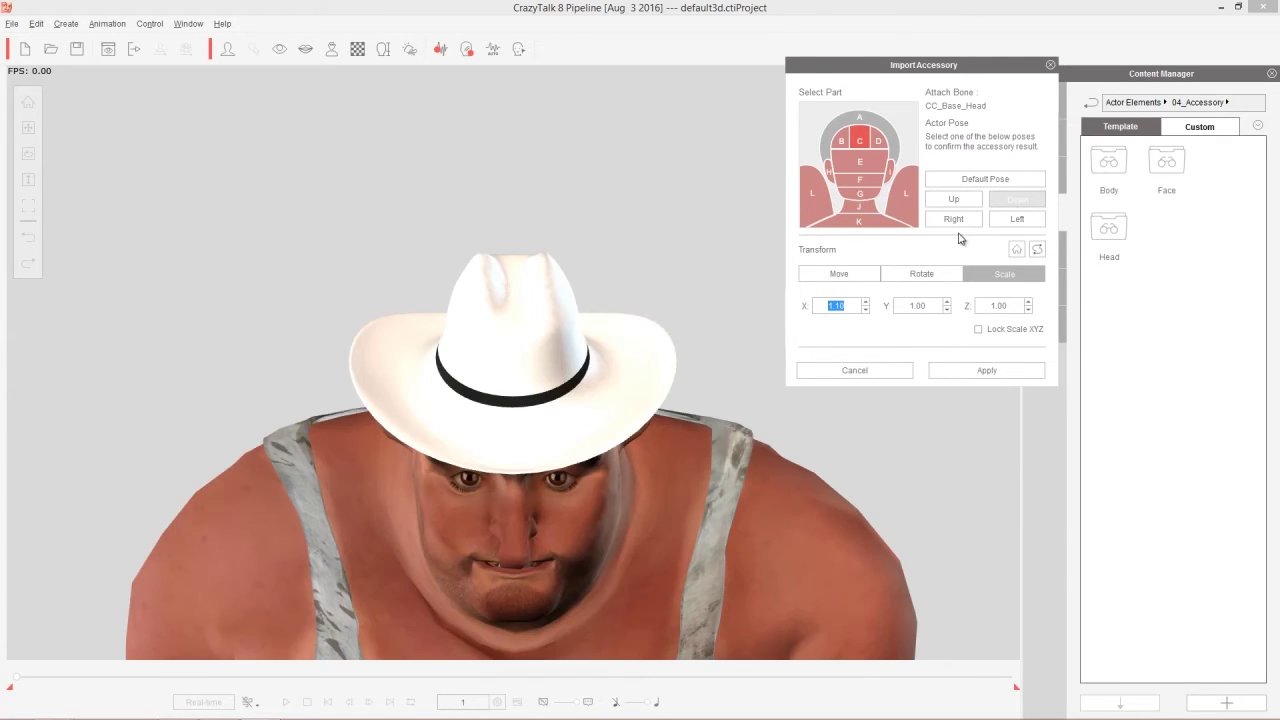
{"action": "left_click", "coordinate": [956, 220]}
{"action": "left_click", "coordinate": [1019, 222]}
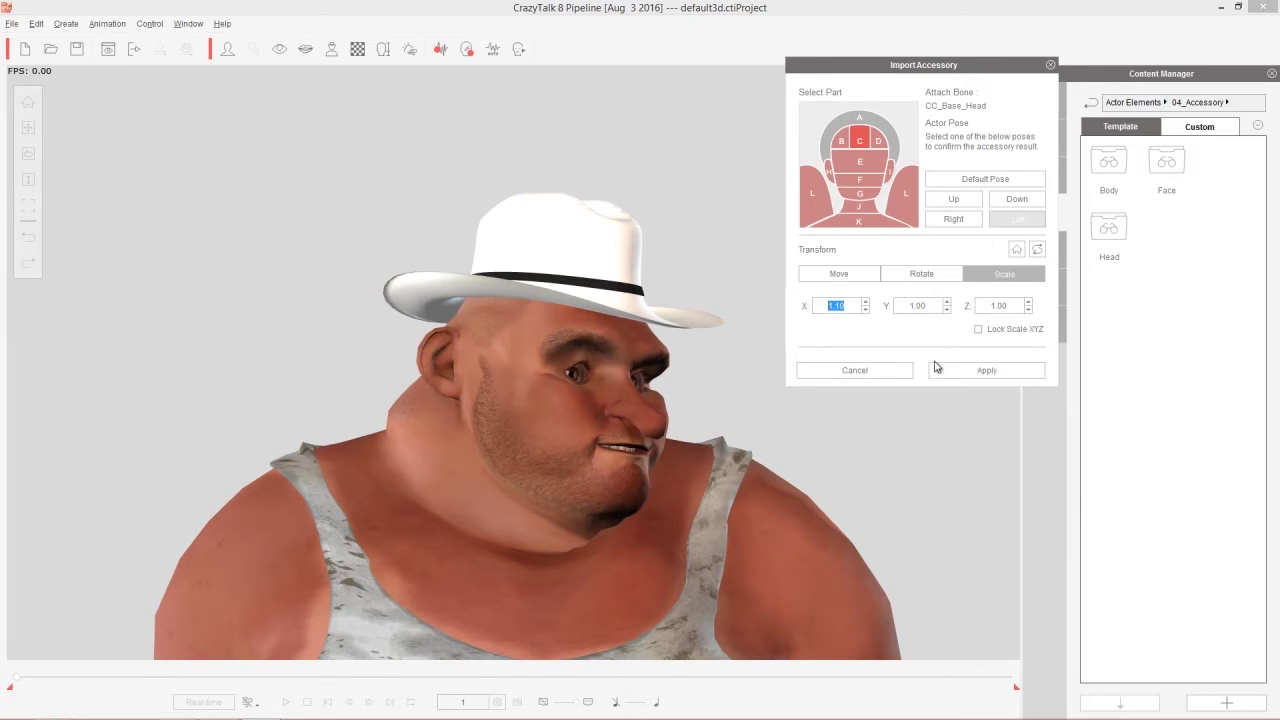
{"action": "left_click", "coordinate": [990, 178]}
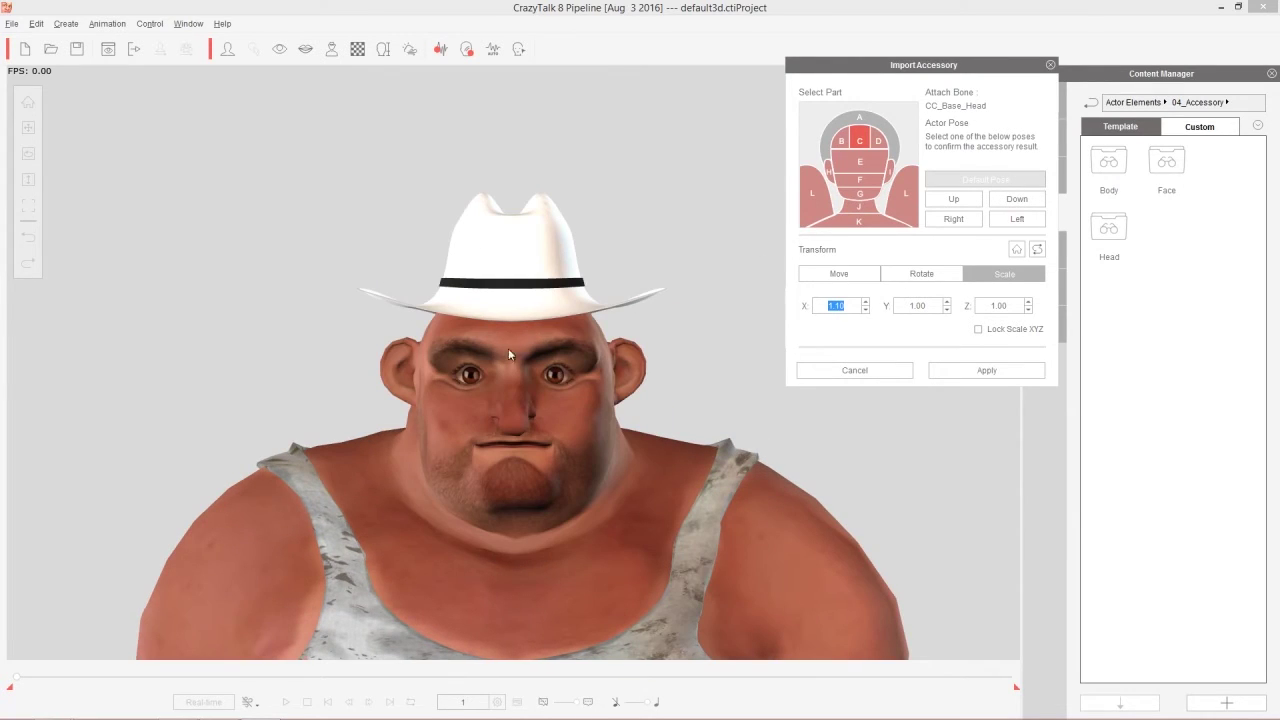
{"action": "left_click", "coordinate": [1003, 370]}
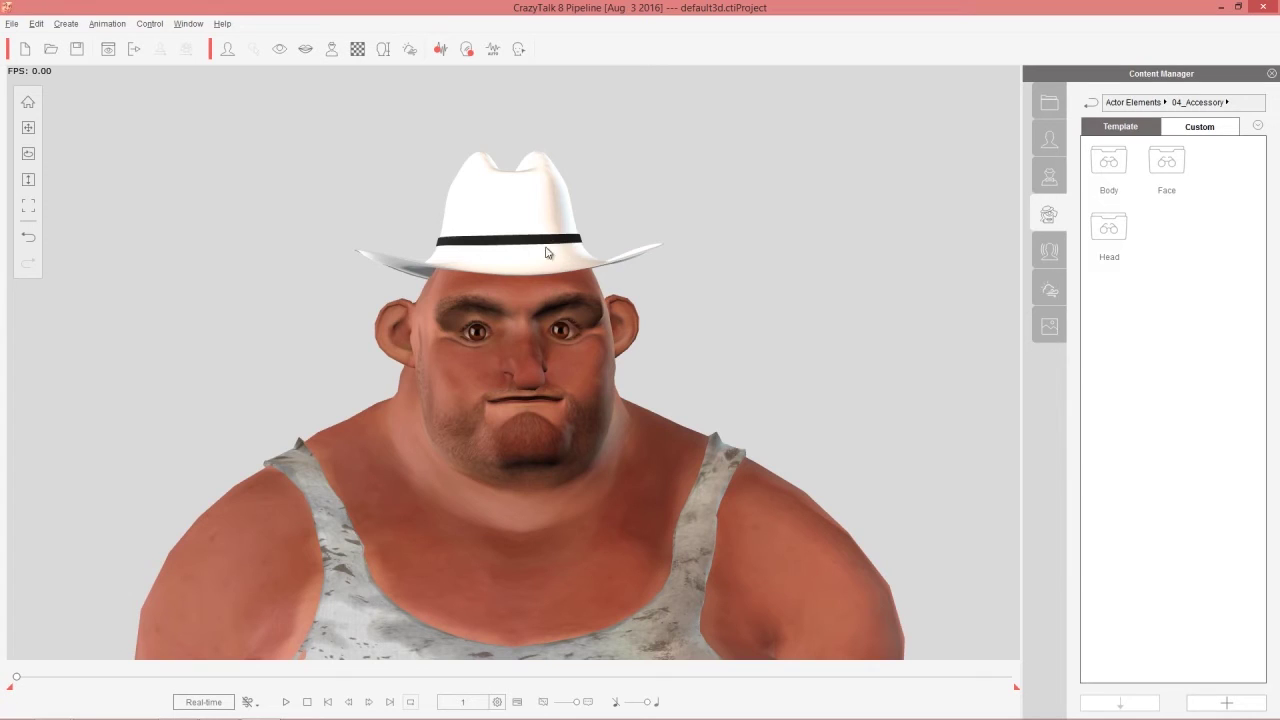
Adjust the shine of the hat's color materials, giving the first one a specular of 366 and a glossiness of 4.
{"action": "left_click", "coordinate": [77, 24]}
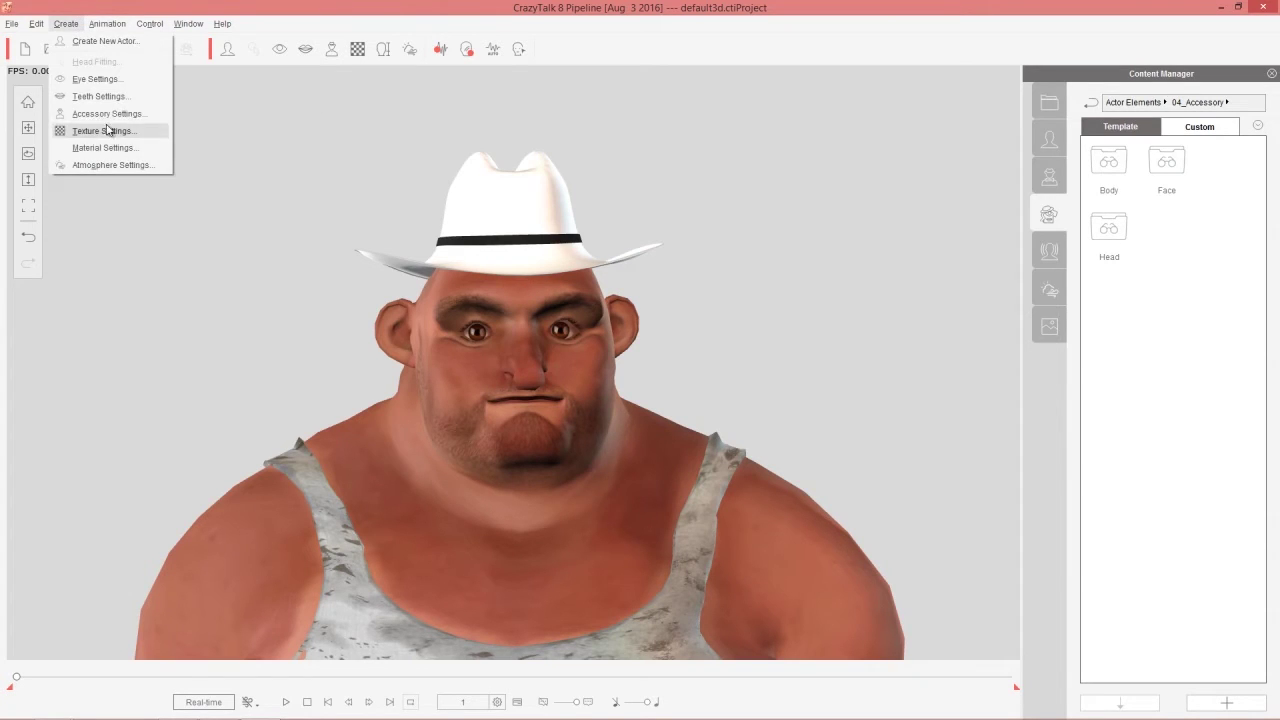
{"action": "left_click", "coordinate": [114, 146]}
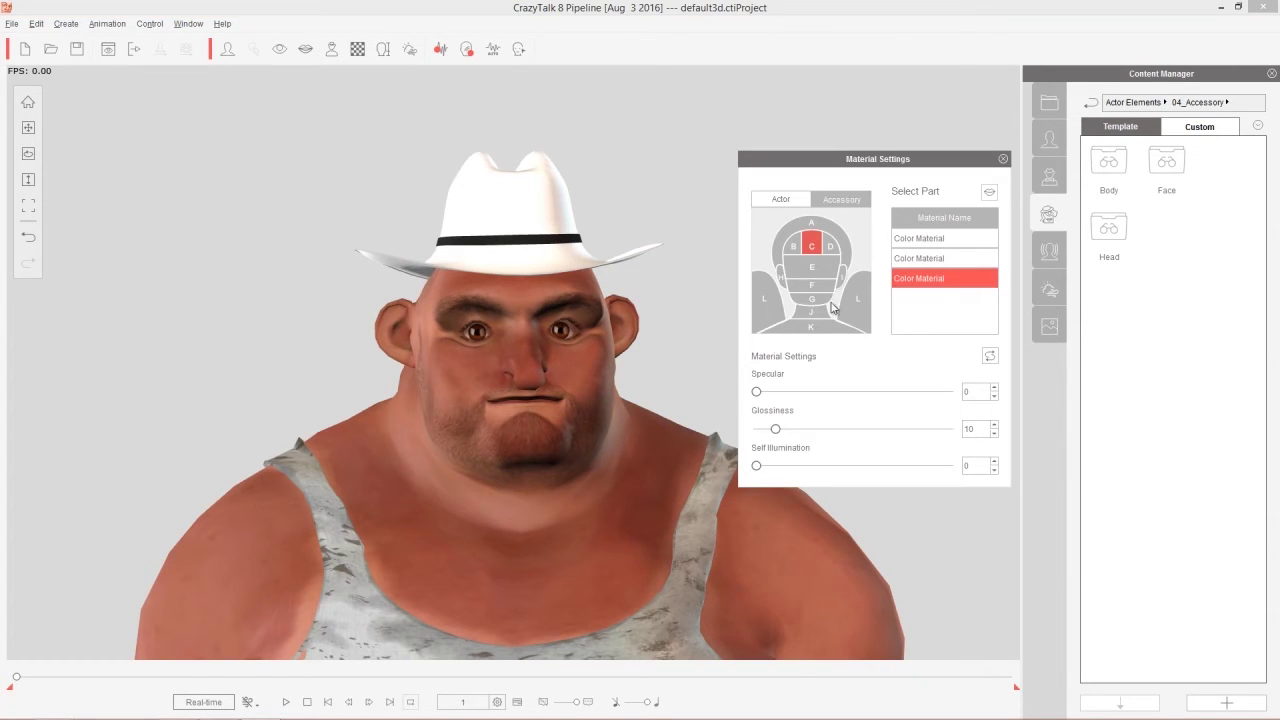
{"action": "left_click", "coordinate": [928, 278]}
{"action": "mouse_move", "coordinate": [758, 393]}
{"action": "left_mouse_down"}
{"action": "mouse_move", "coordinate": [792, 393]}
{"action": "mouse_move", "coordinate": [760, 397]}
{"action": "left_mouse_up"}
{"action": "left_click", "coordinate": [920, 258]}
{"action": "left_click_drag", "start_coordinate": [760, 392], "coordinate": [829, 403]}
{"action": "left_click", "coordinate": [932, 240]}
{"action": "mouse_move", "coordinate": [767, 429]}
{"action": "left_mouse_down"}
{"action": "mouse_move", "coordinate": [791, 432]}
{"action": "mouse_move", "coordinate": [765, 430]}
{"action": "left_mouse_up"}
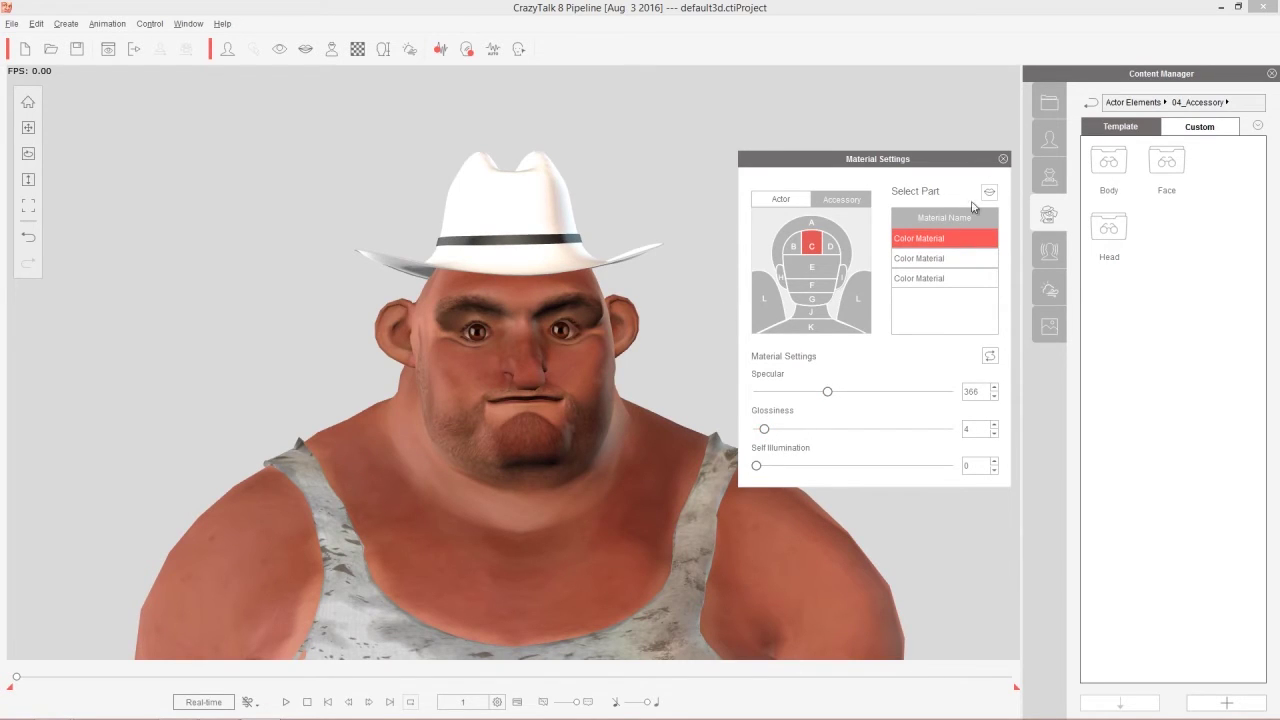
{"action": "left_click", "coordinate": [1003, 159]}
Open the Cowboyhat accessory settings and lower the brightness of one of its color materials to -7.
{"action": "left_click", "coordinate": [66, 23]}
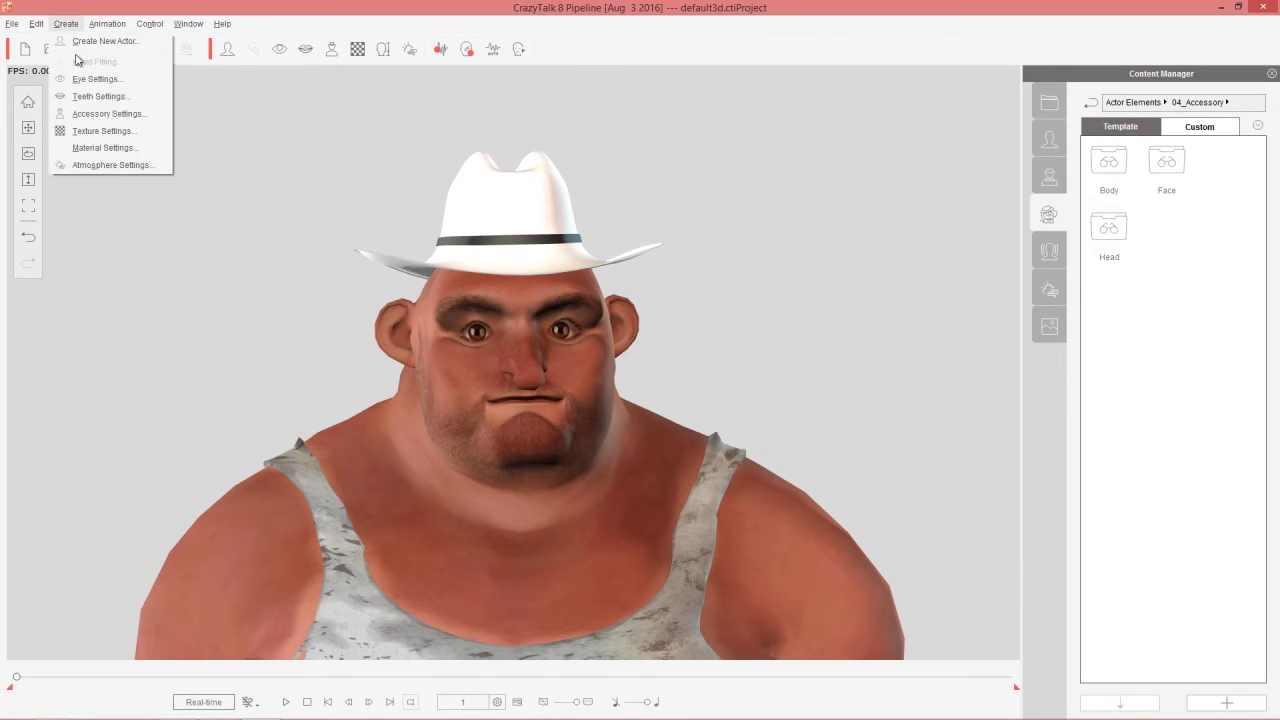
{"action": "left_click", "coordinate": [88, 113]}
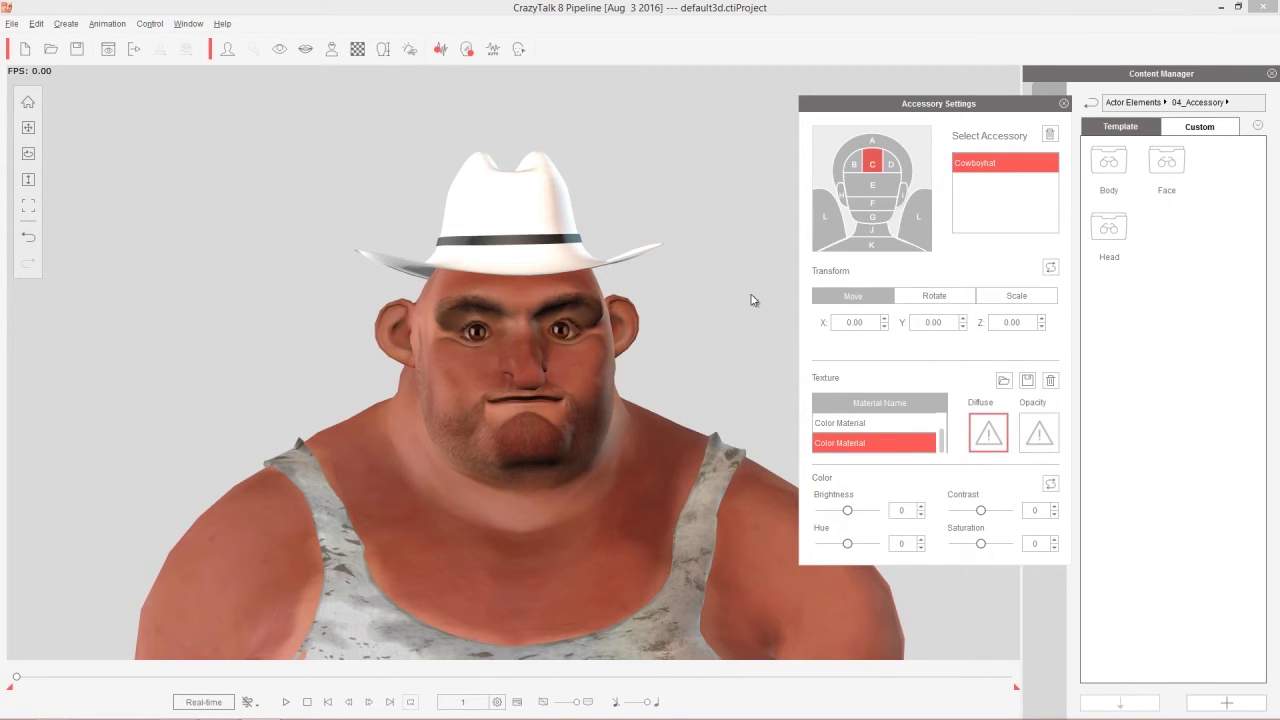
{"action": "mouse_move", "coordinate": [945, 448]}
{"action": "left_mouse_down"}
{"action": "mouse_move", "coordinate": [946, 430]}
{"action": "mouse_move", "coordinate": [946, 446]}
{"action": "left_mouse_up"}
{"action": "left_click", "coordinate": [886, 423]}
{"action": "left_click", "coordinate": [875, 443]}
{"action": "mouse_move", "coordinate": [848, 513]}
{"action": "left_mouse_down"}
{"action": "mouse_move", "coordinate": [832, 513]}
{"action": "mouse_move", "coordinate": [845, 512]}
{"action": "left_mouse_up"}
Load fabric_texture_9271323 as the diffuse texture of the hat's first color material.
{"action": "left_click", "coordinate": [880, 423]}
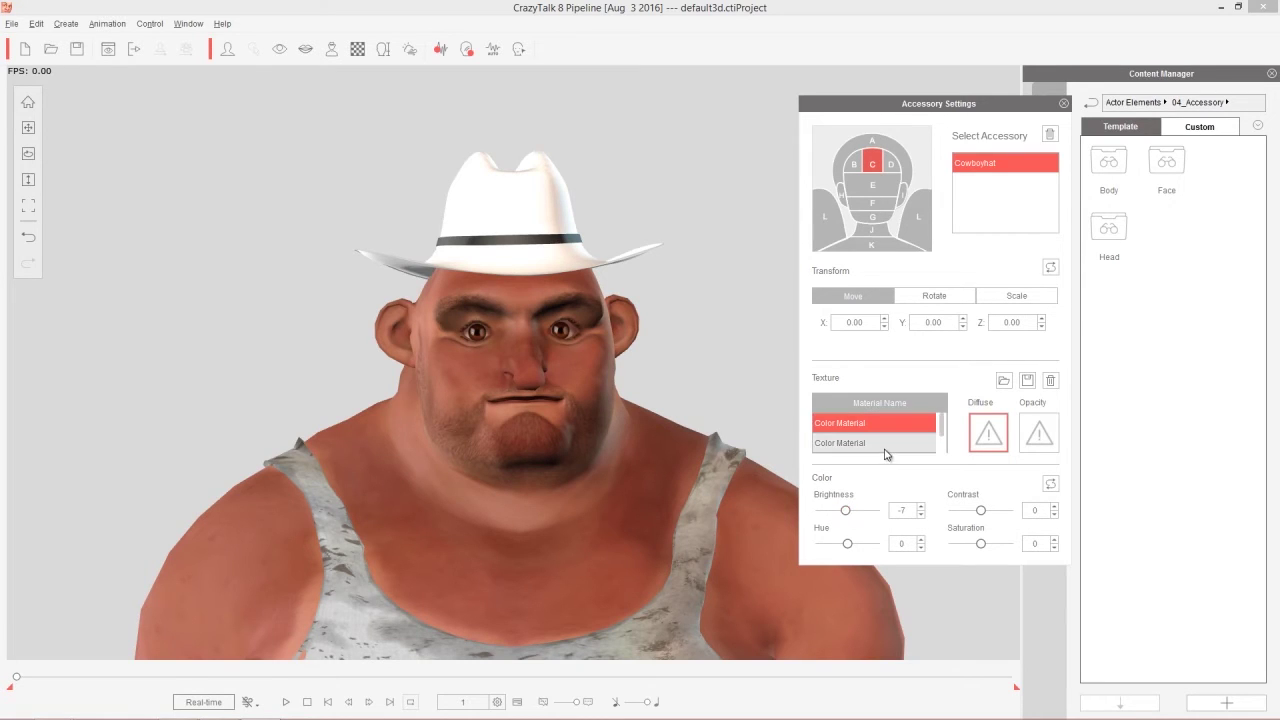
{"action": "left_click", "coordinate": [996, 435]}
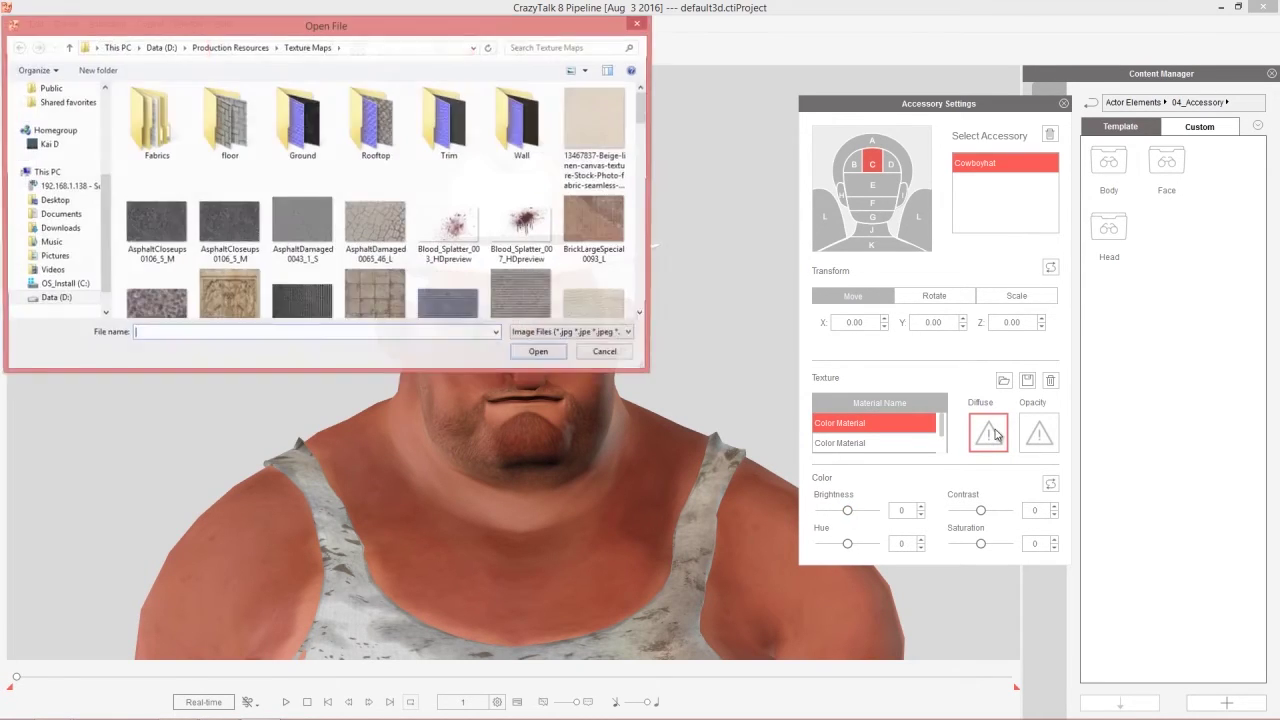
{"action": "left_click_drag", "start_coordinate": [641, 105], "coordinate": [645, 152]}
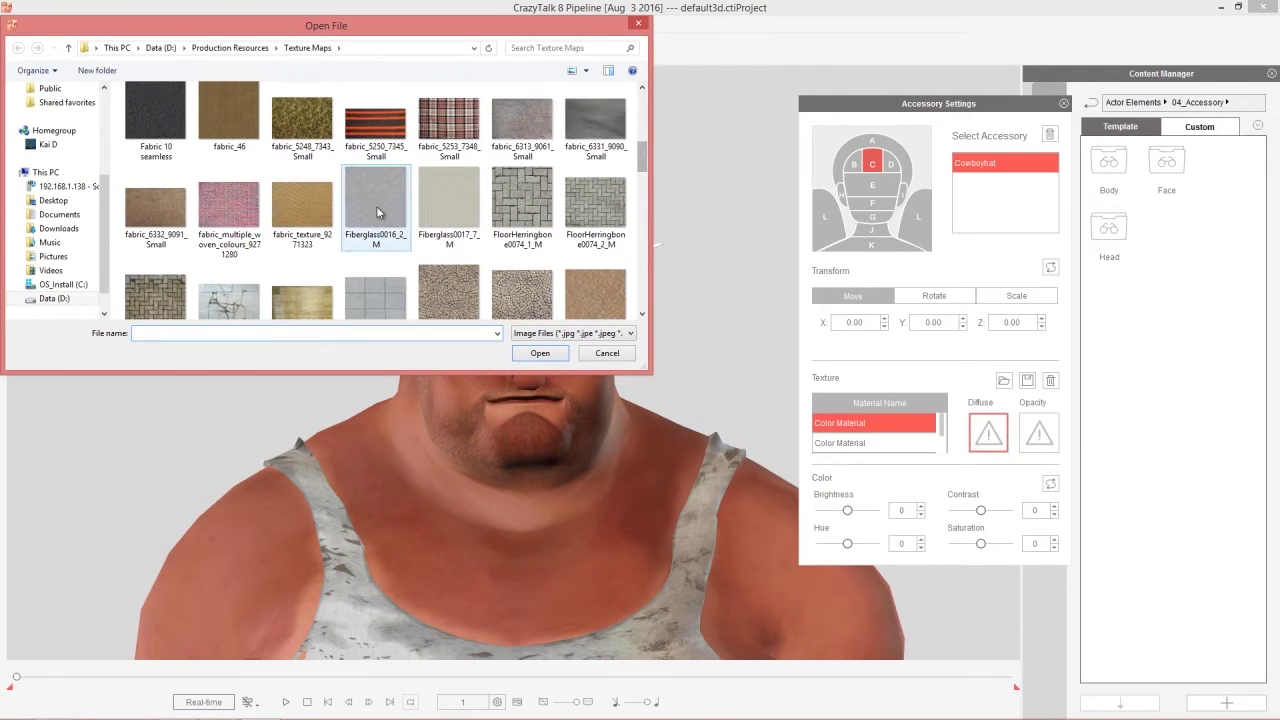
{"action": "double_click", "coordinate": [296, 204]}
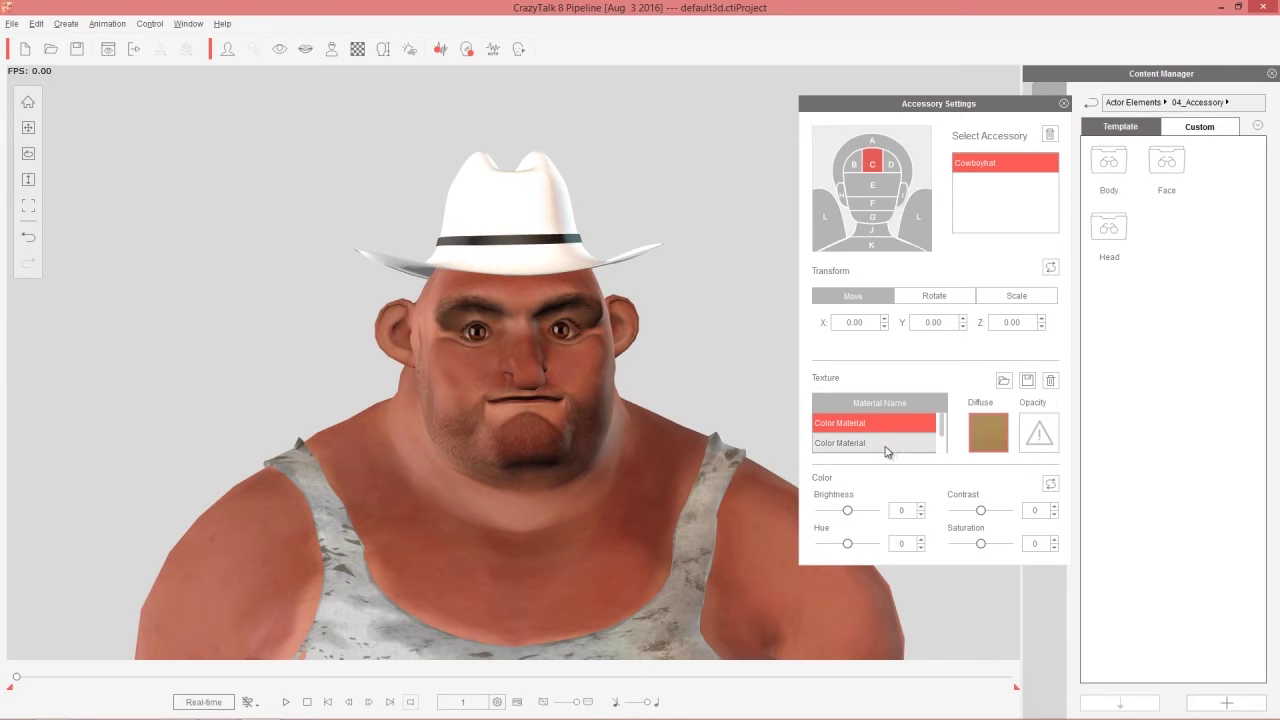
Load fabric_46 as the diffuse texture of the hat's last color material.
{"action": "left_click", "coordinate": [928, 444]}
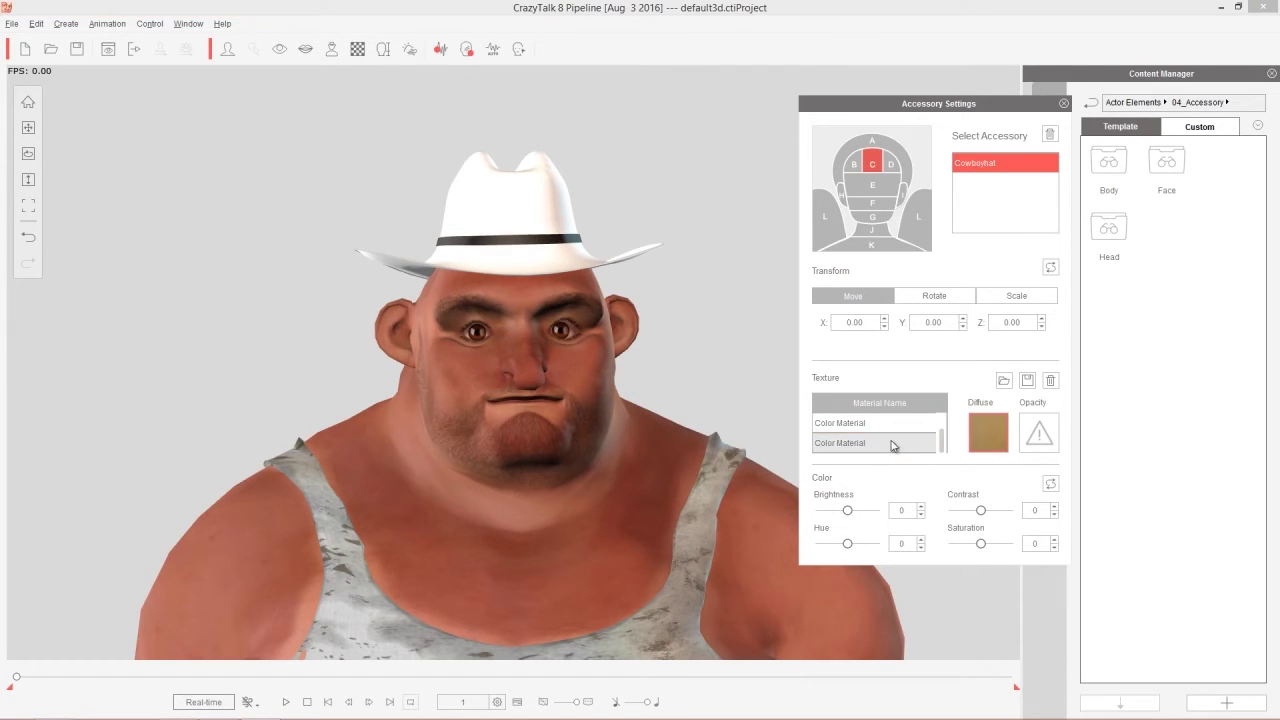
{"action": "left_click", "coordinate": [982, 438]}
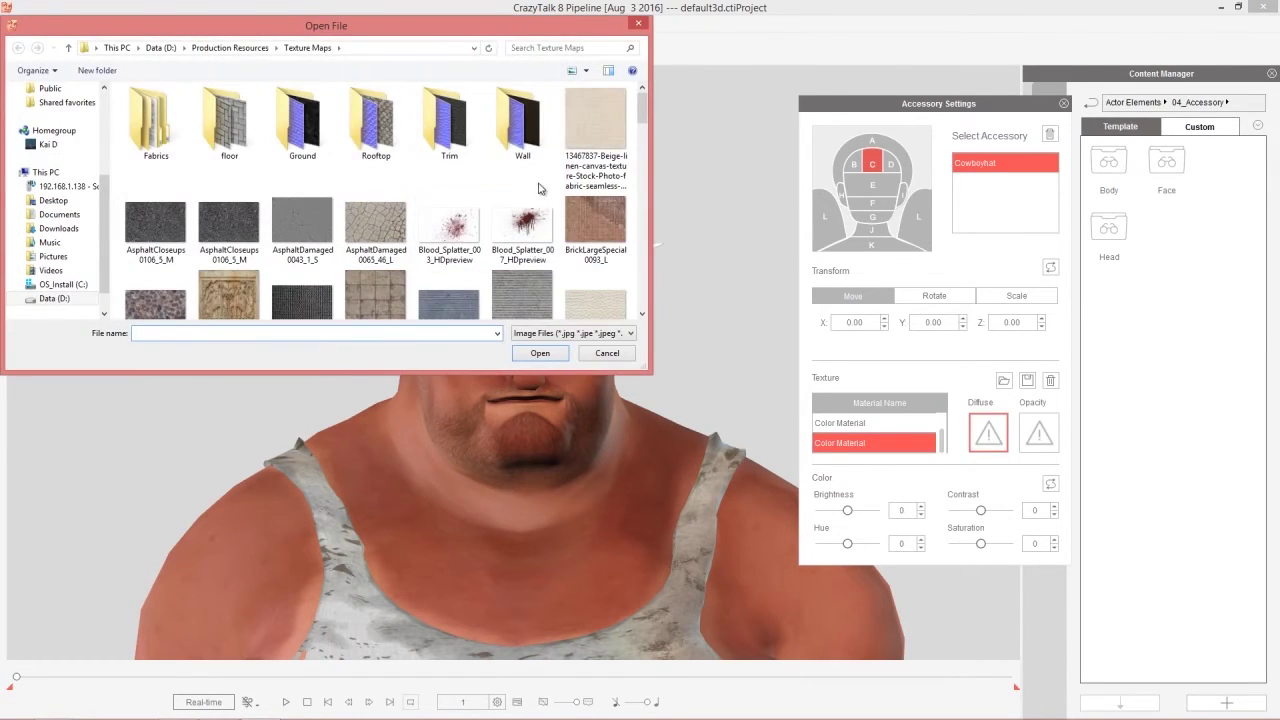
{"action": "left_click_drag", "start_coordinate": [642, 108], "coordinate": [640, 156]}
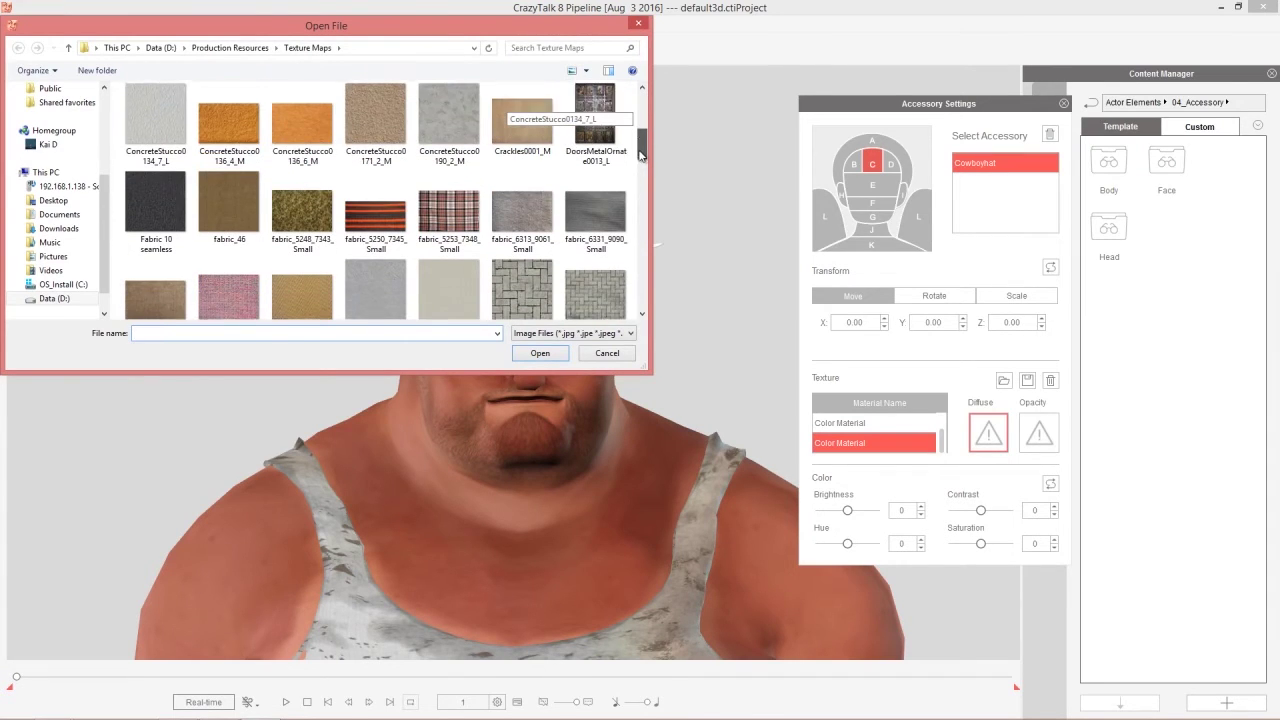
{"action": "scroll", "coordinate": [375, 160], "scroll_direction": "down", "scroll_amount": 1}
{"action": "double_click", "coordinate": [243, 122]}
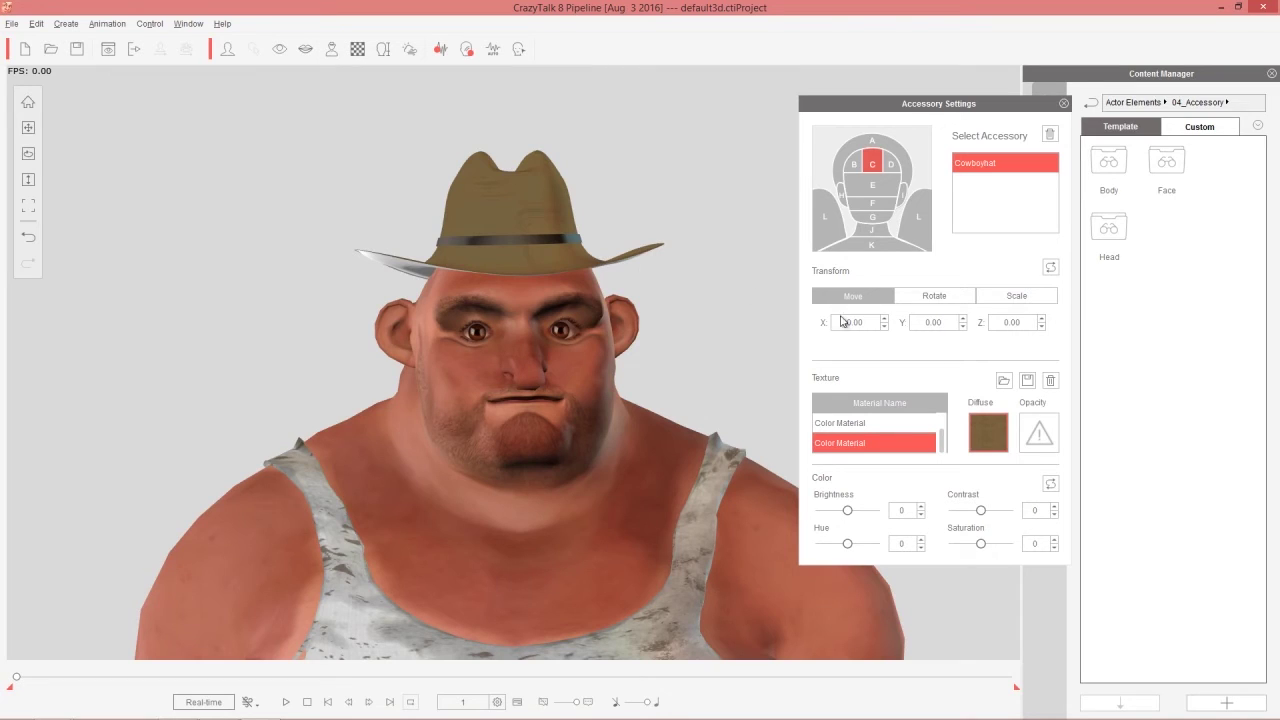
Set the last color material's saturation to -58 and brightness to 70, and close the accessory settings.
{"action": "left_click_drag", "start_coordinate": [847, 511], "coordinate": [848, 545]}
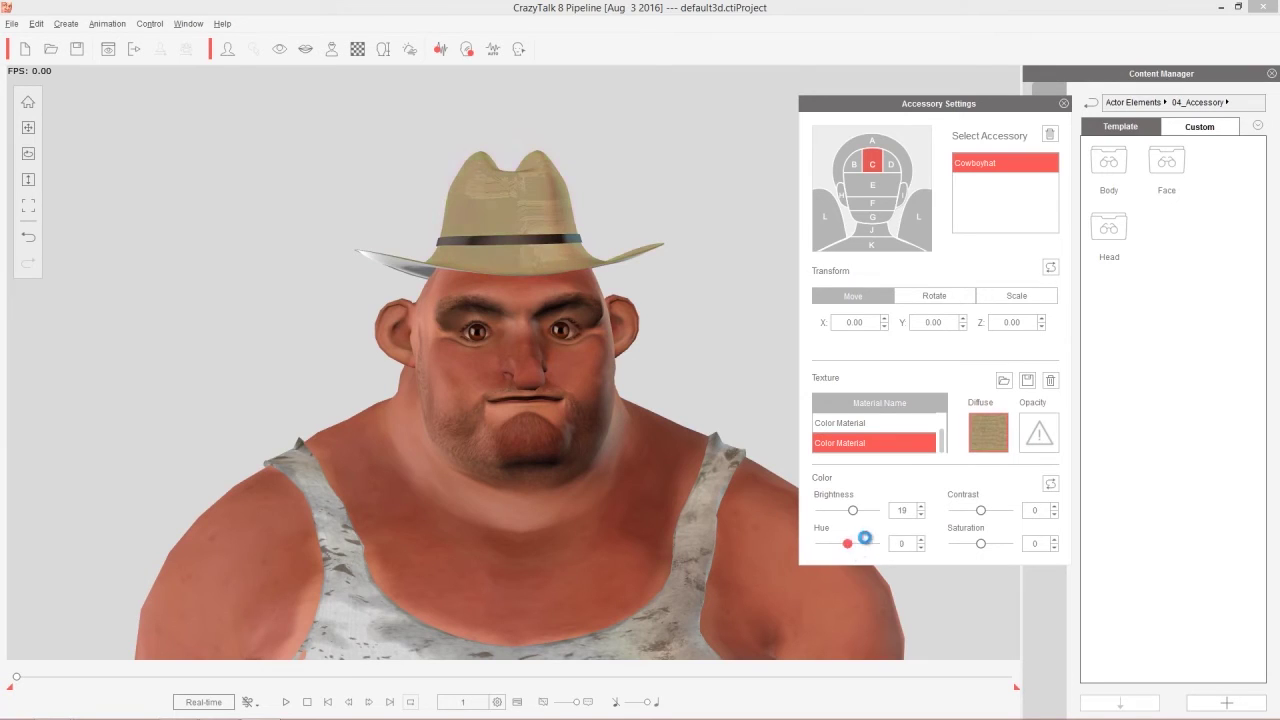
{"action": "left_click_drag", "start_coordinate": [981, 546], "coordinate": [965, 554]}
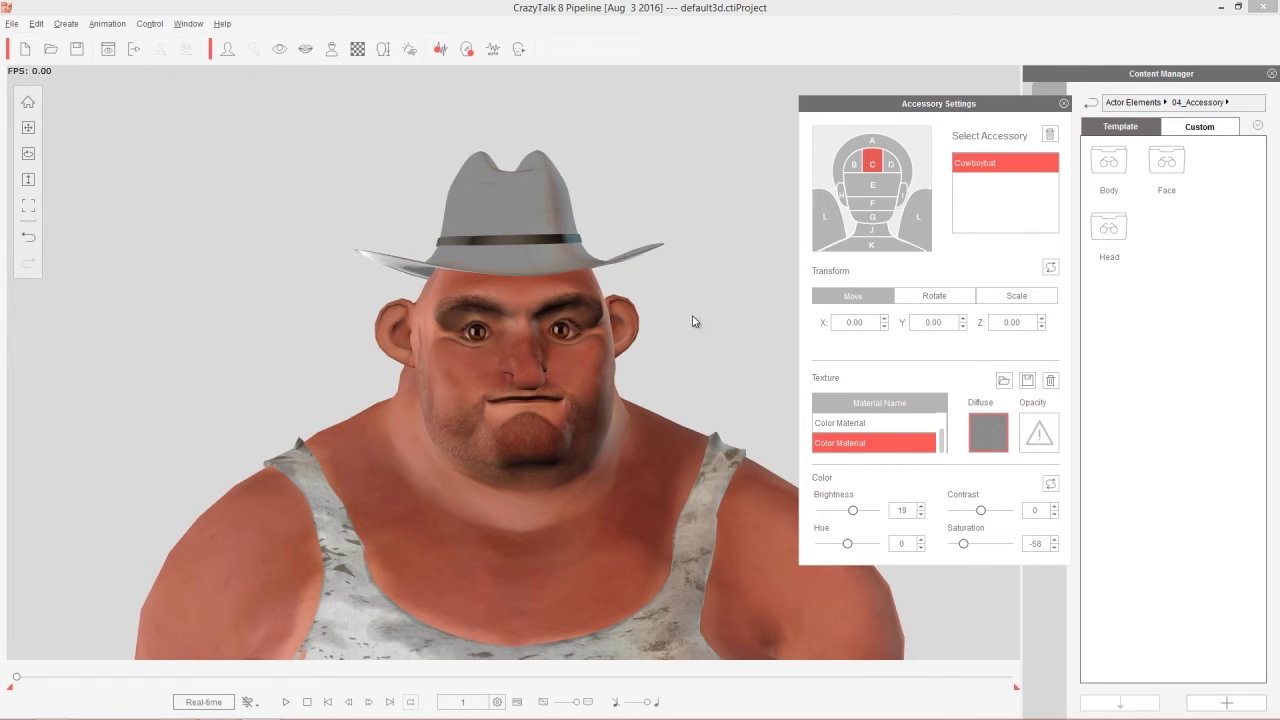
{"action": "left_click_drag", "start_coordinate": [843, 511], "coordinate": [870, 519]}
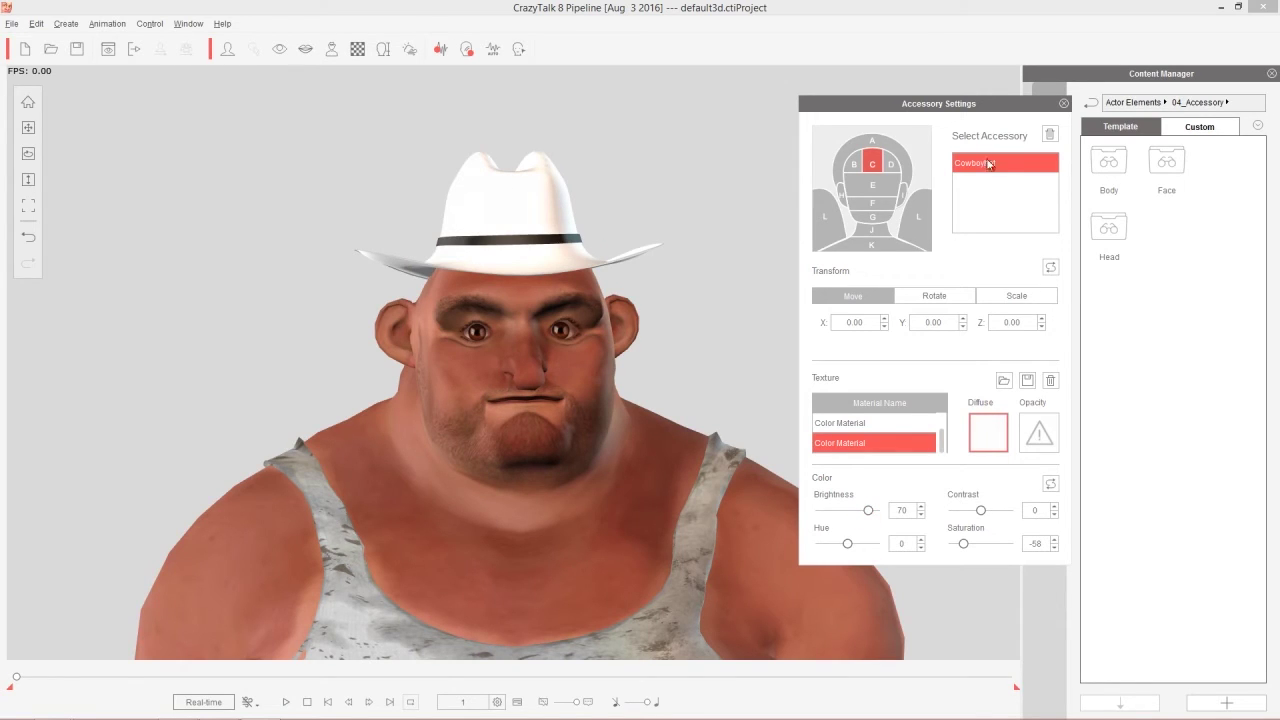
{"action": "left_click", "coordinate": [1064, 104]}
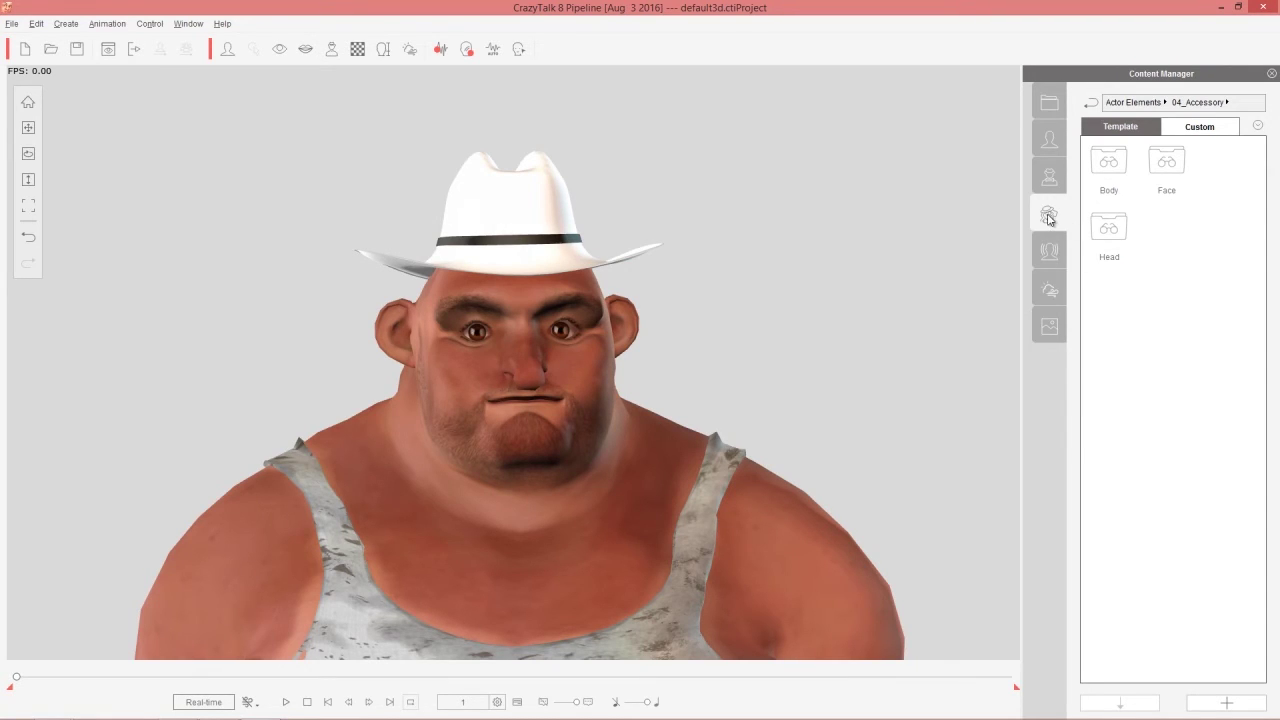
Save the edited hat as a custom accessory named Cowboy 2 in the 04_Accessory library.
{"action": "left_click", "coordinate": [1198, 127]}
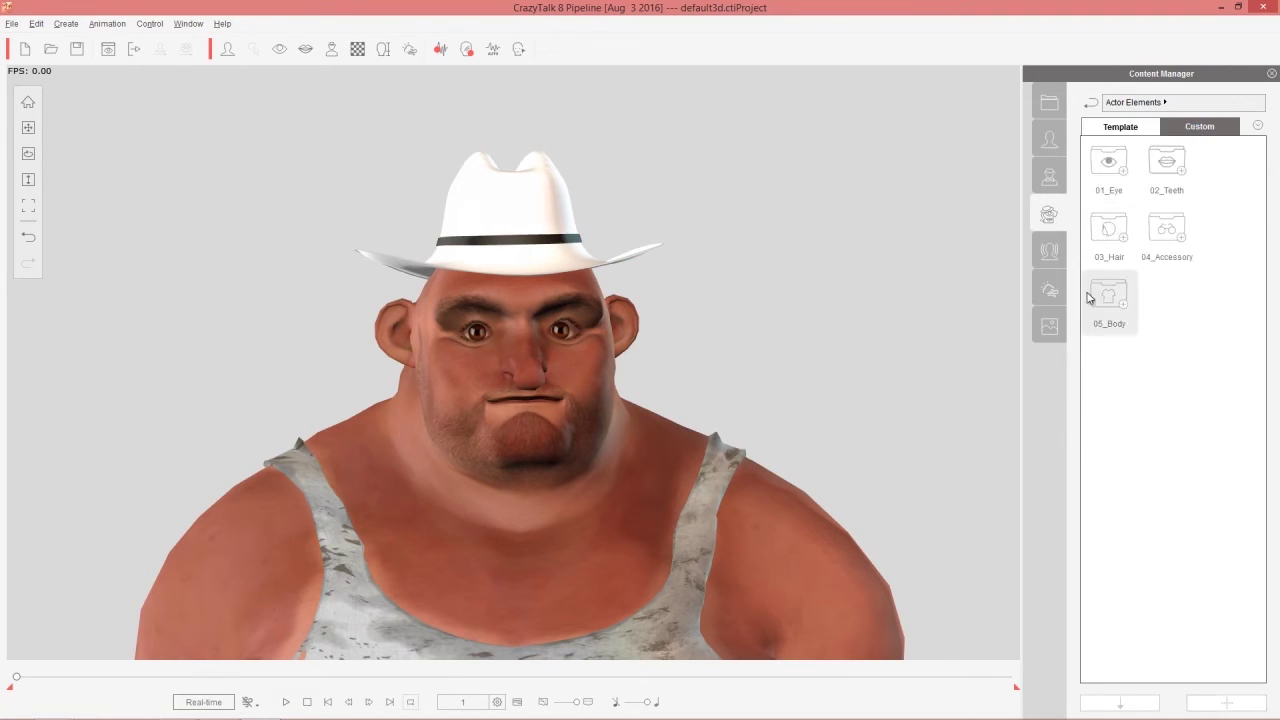
{"action": "double_click", "coordinate": [1173, 233]}
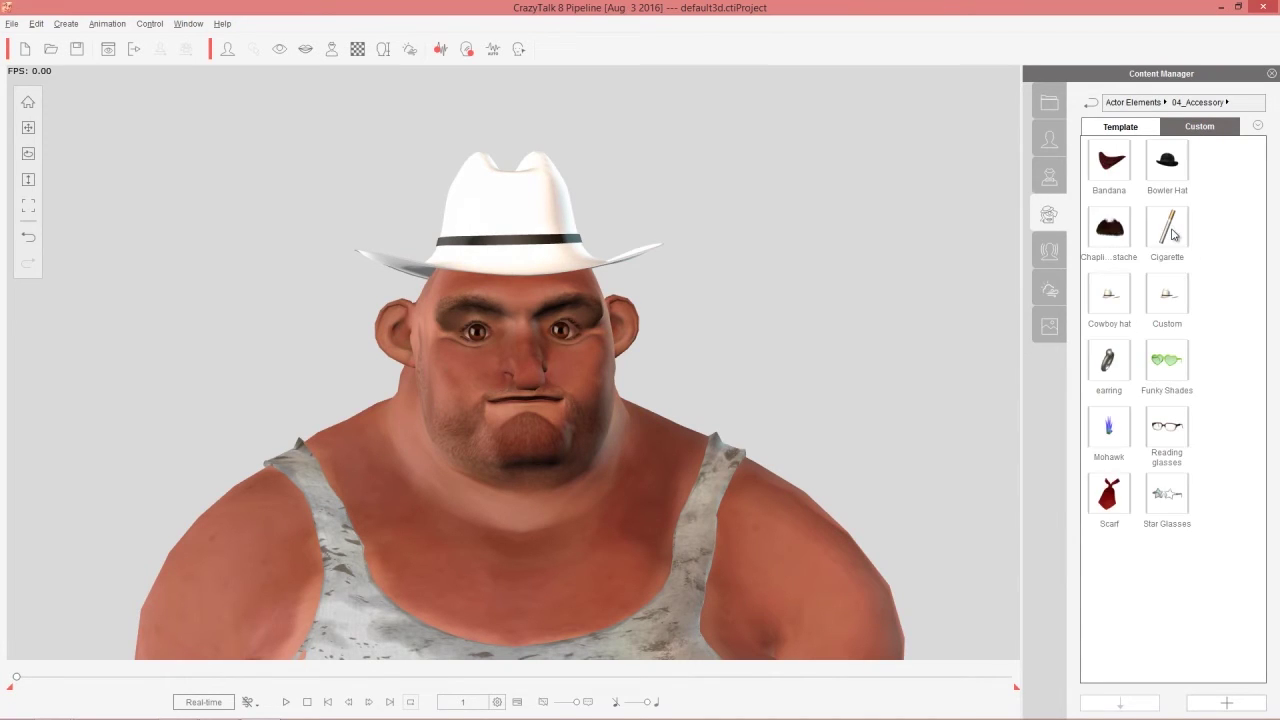
{"action": "left_click", "coordinate": [1216, 700]}
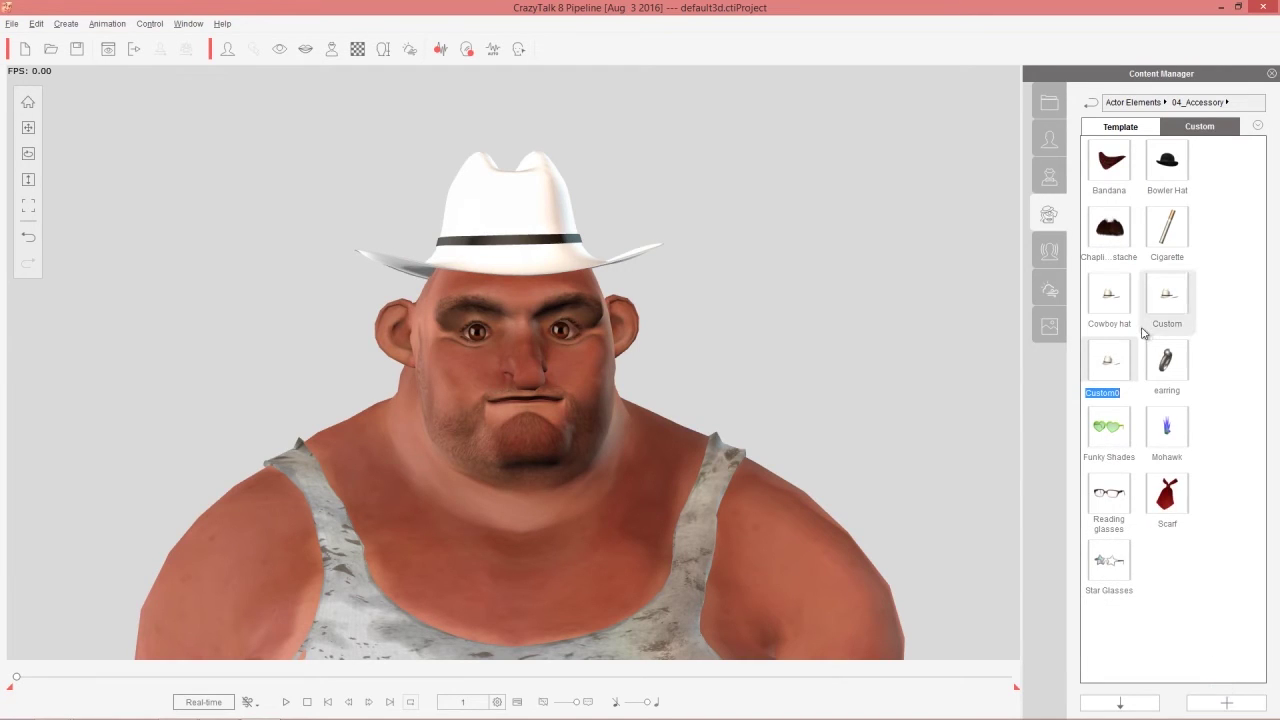
{"action": "type", "text": "Cowboy 2"}
{"action": "key", "text": "Return"}
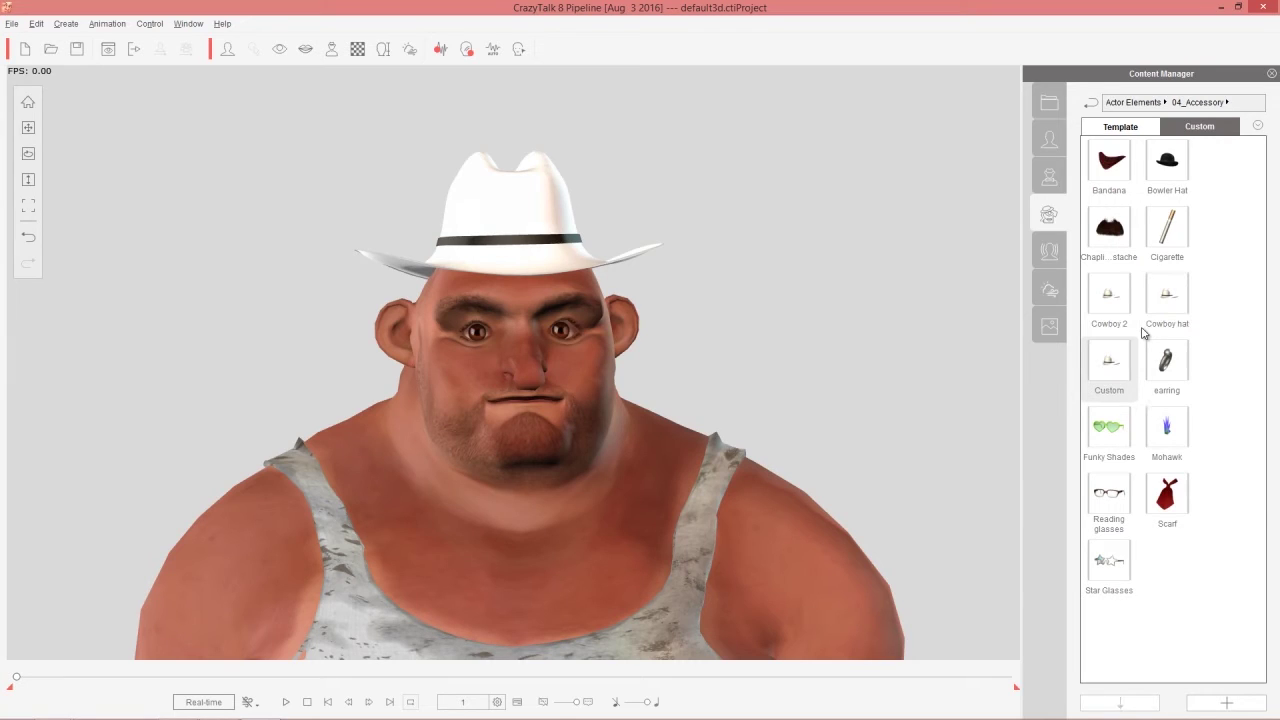
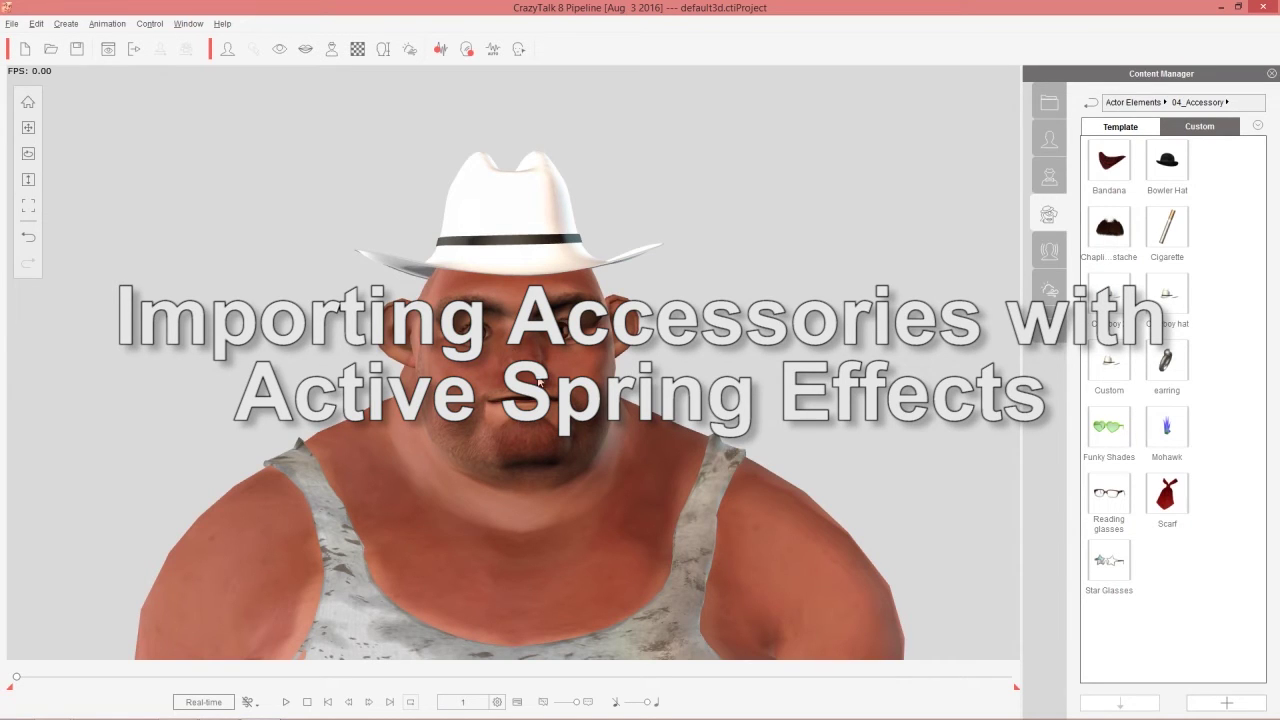
Switch to iClone and add the Coronel moustache from the Toon Maker2 Beard accessory templates to Ramon.
{"action": "key", "text": "alt+Tab"}
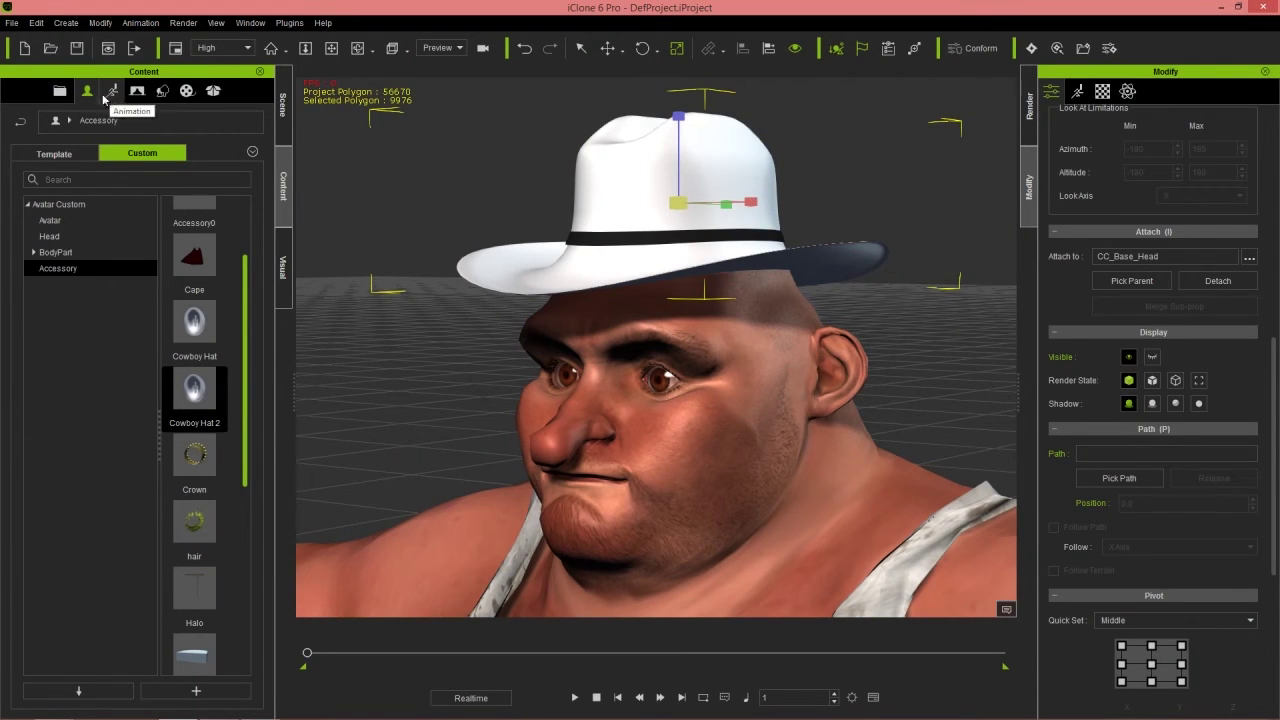
{"action": "left_click", "coordinate": [54, 153]}
{"action": "left_click", "coordinate": [34, 220]}
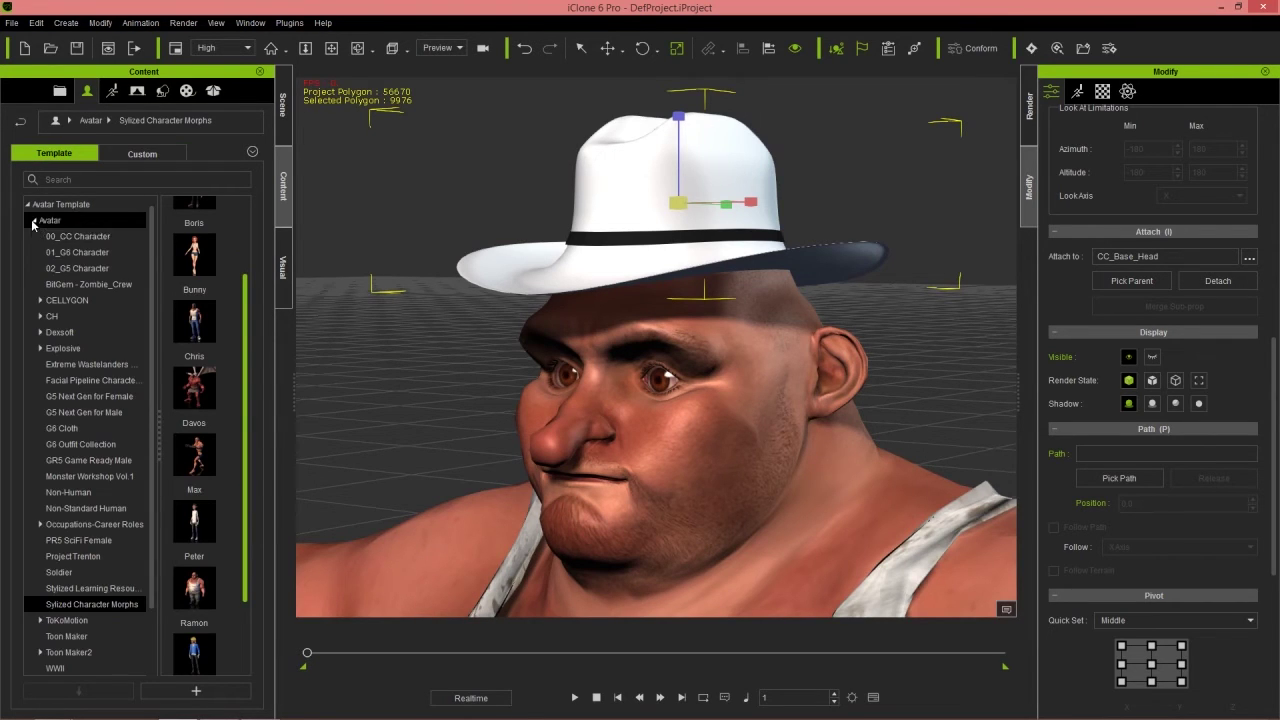
{"action": "left_click", "coordinate": [34, 268]}
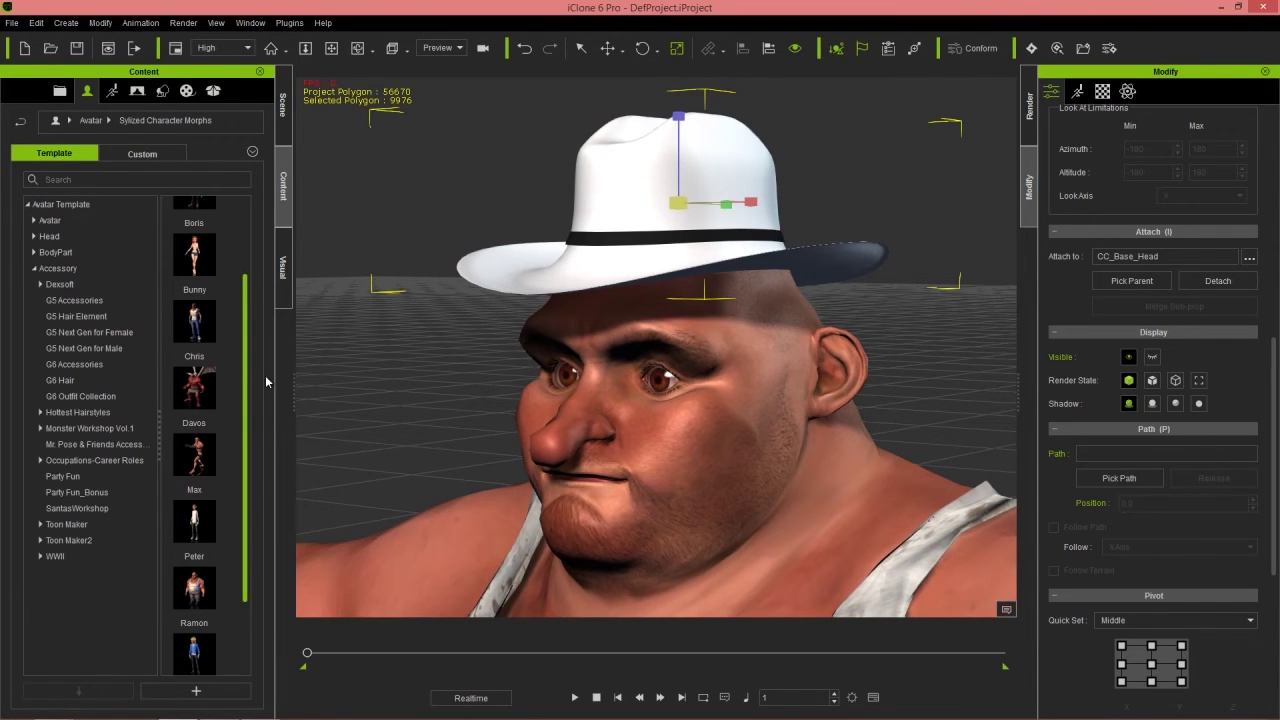
{"action": "left_click", "coordinate": [40, 541]}
{"action": "scroll", "coordinate": [238, 531], "scroll_direction": "down", "scroll_amount": 1}
{"action": "left_click", "coordinate": [80, 573]}
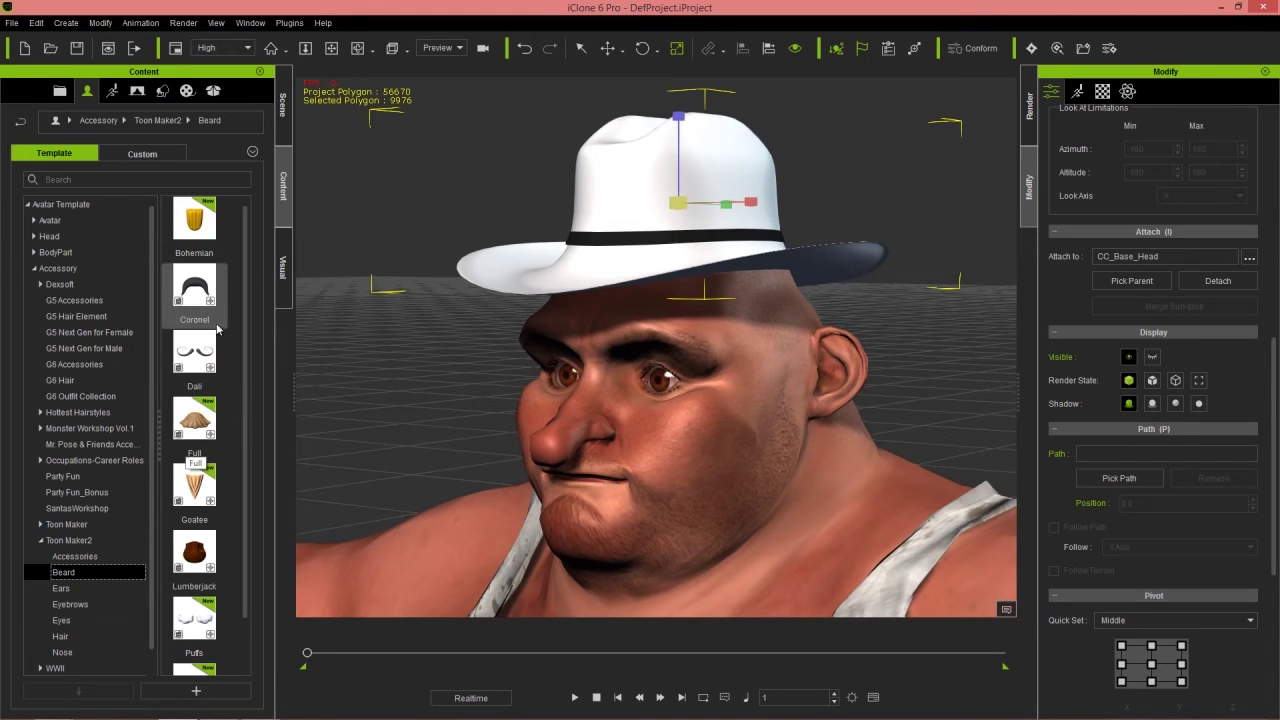
{"action": "left_click_drag", "start_coordinate": [210, 297], "coordinate": [680, 500]}
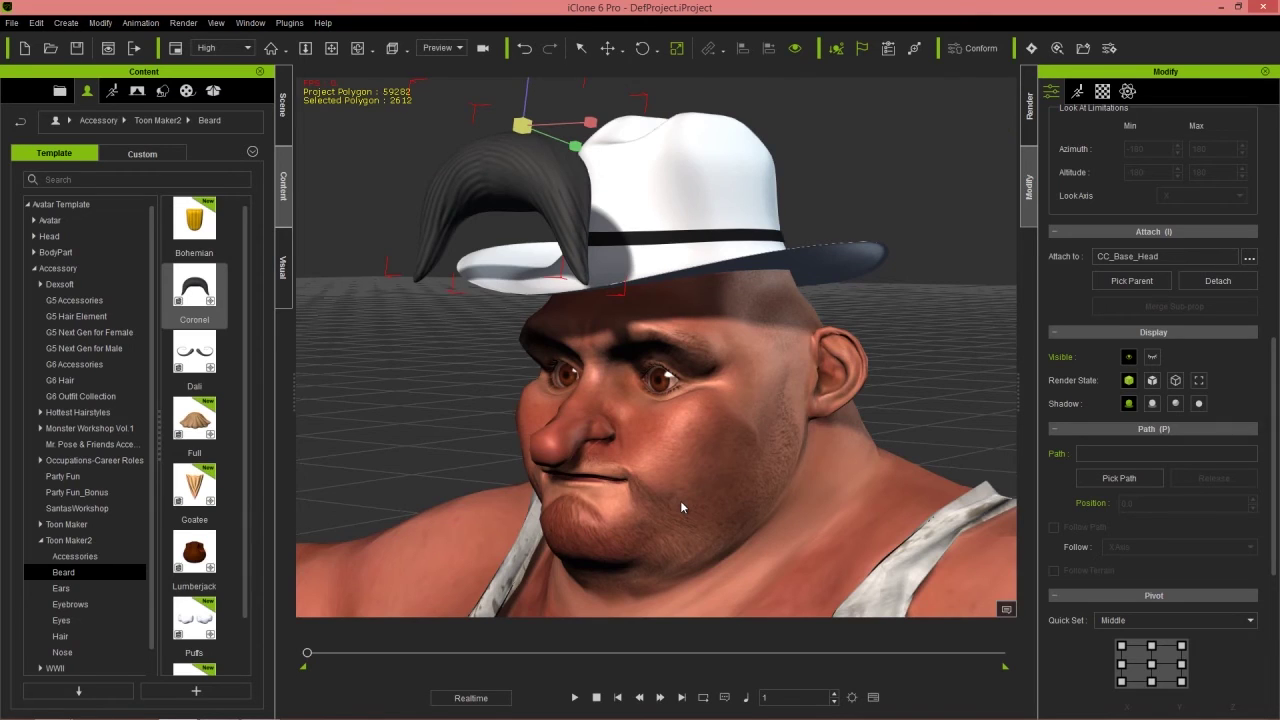
Move the Coronel moustache down to beneath Ramon's nose and scale it down to fit his face.
{"action": "right_click_drag", "start_coordinate": [757, 386], "coordinate": [540, 406]}
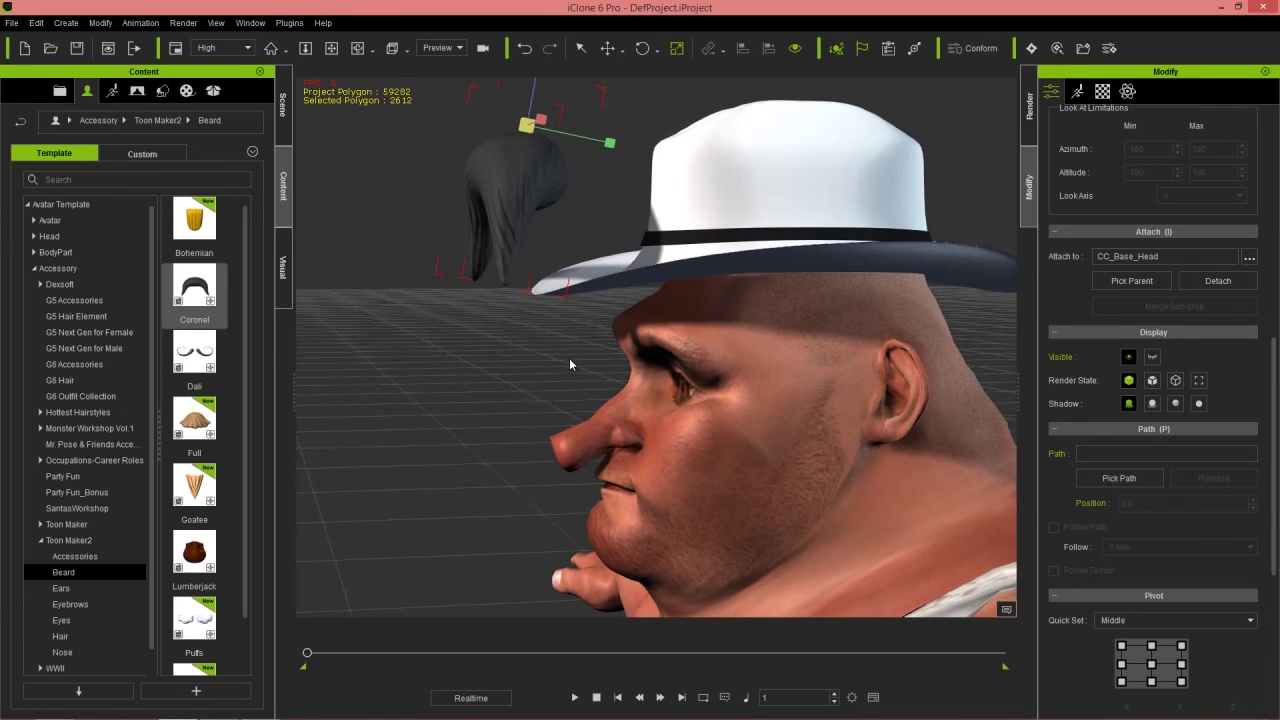
{"action": "key", "text": "w"}
{"action": "scroll", "coordinate": [700, 386], "scroll_direction": "down", "scroll_amount": 3}
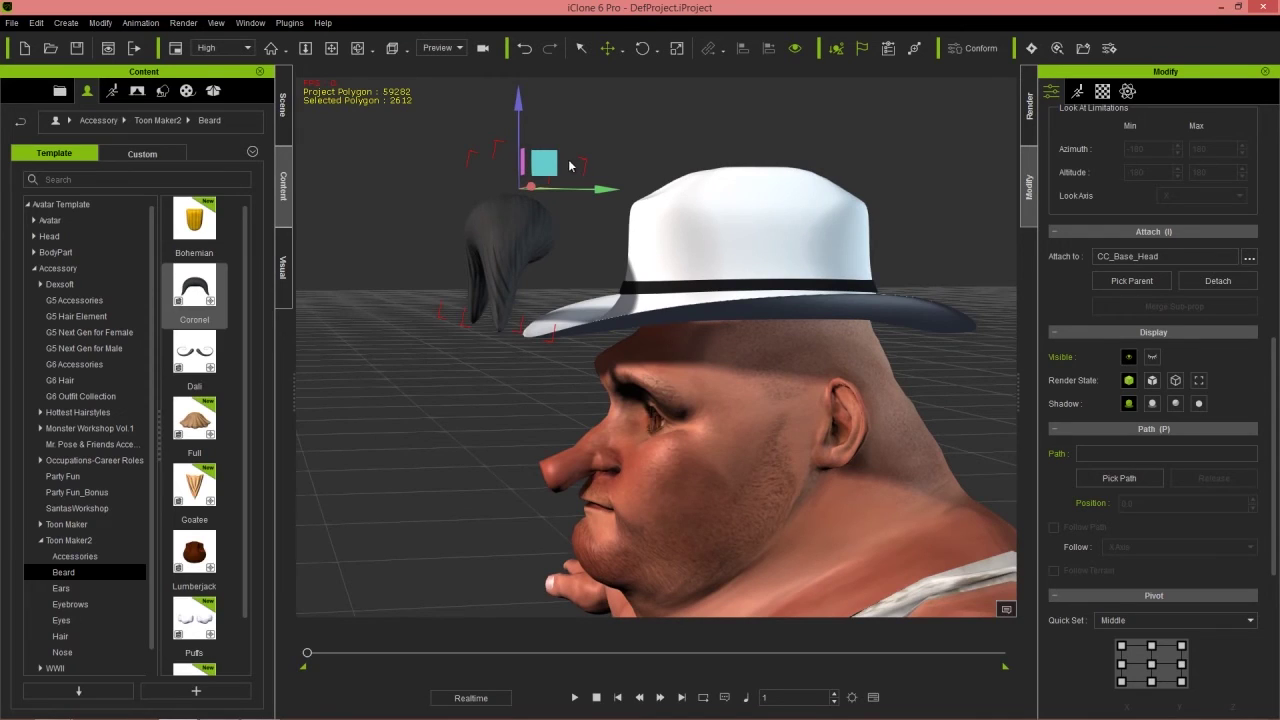
{"action": "left_click_drag", "start_coordinate": [553, 160], "coordinate": [513, 513]}
{"action": "key", "text": "r"}
{"action": "right_click_drag", "start_coordinate": [513, 513], "coordinate": [469, 463]}
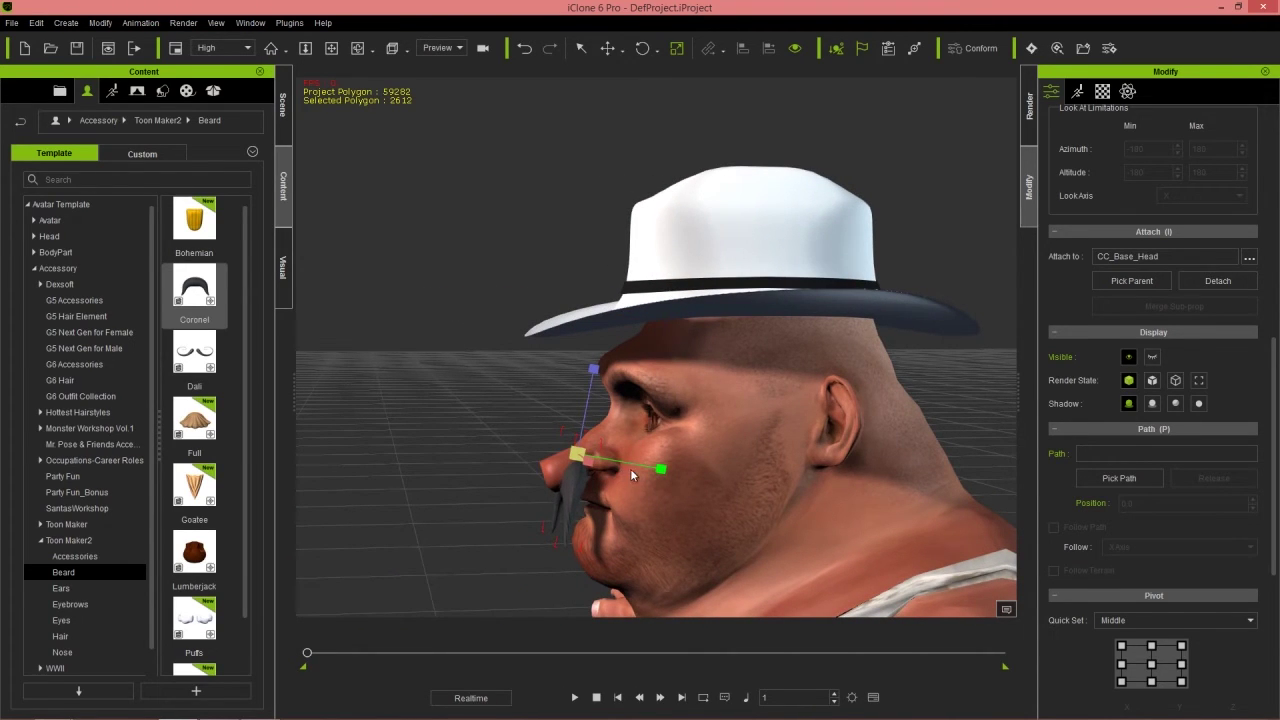
Shift the moustache closer against Ramon's upper lip and reduce its height.
{"action": "key", "text": "w"}
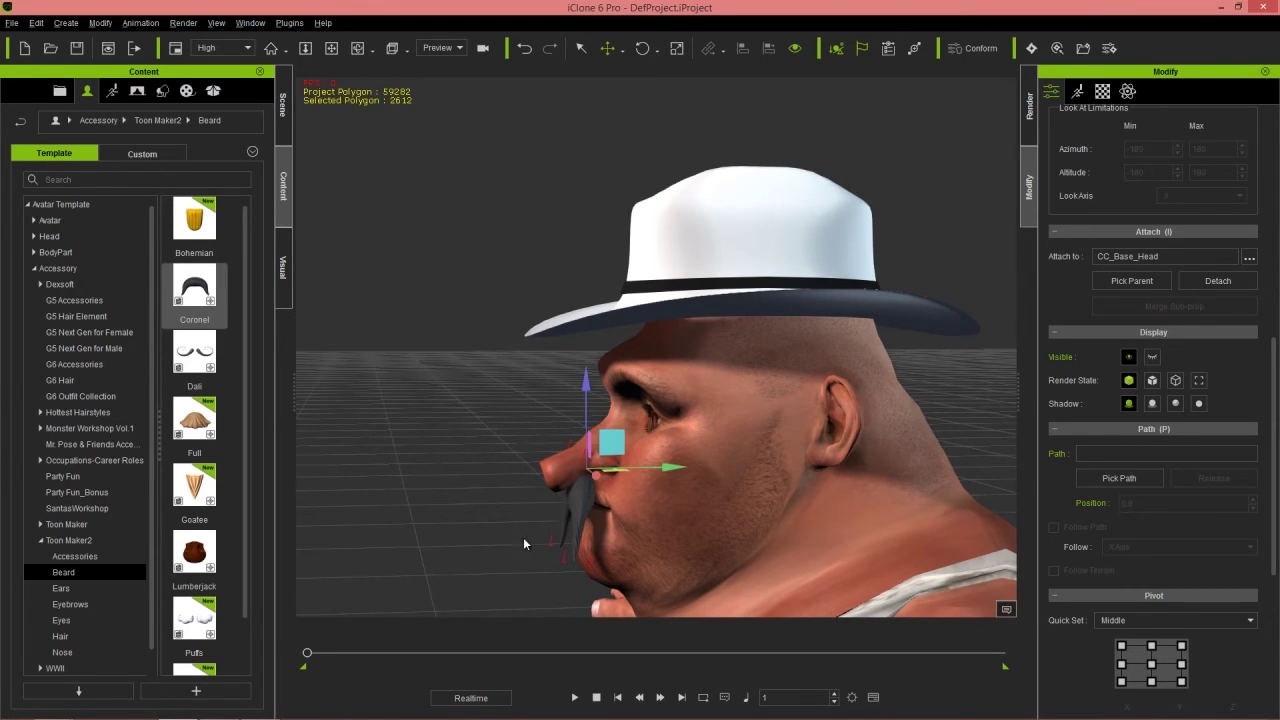
{"action": "right_click_drag", "start_coordinate": [523, 537], "coordinate": [571, 503]}
{"action": "right_click_drag", "start_coordinate": [696, 512], "coordinate": [788, 380]}
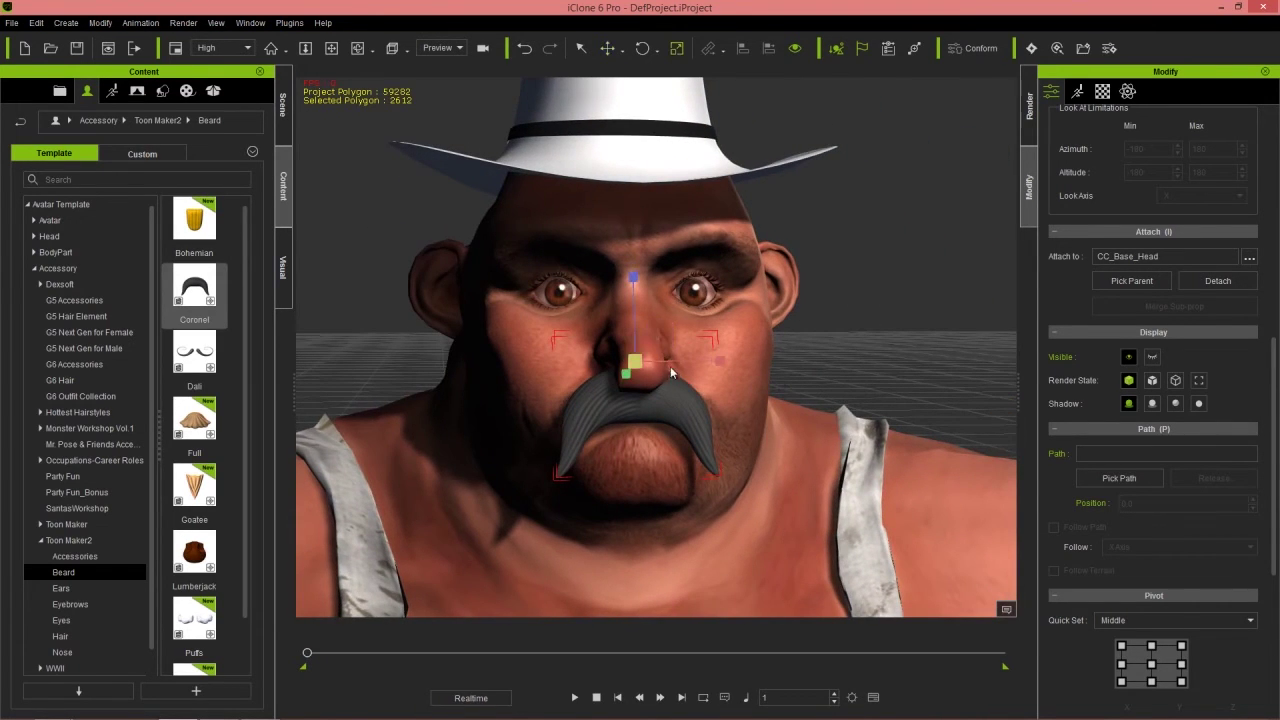
{"action": "left_click_drag", "start_coordinate": [632, 277], "coordinate": [635, 307]}
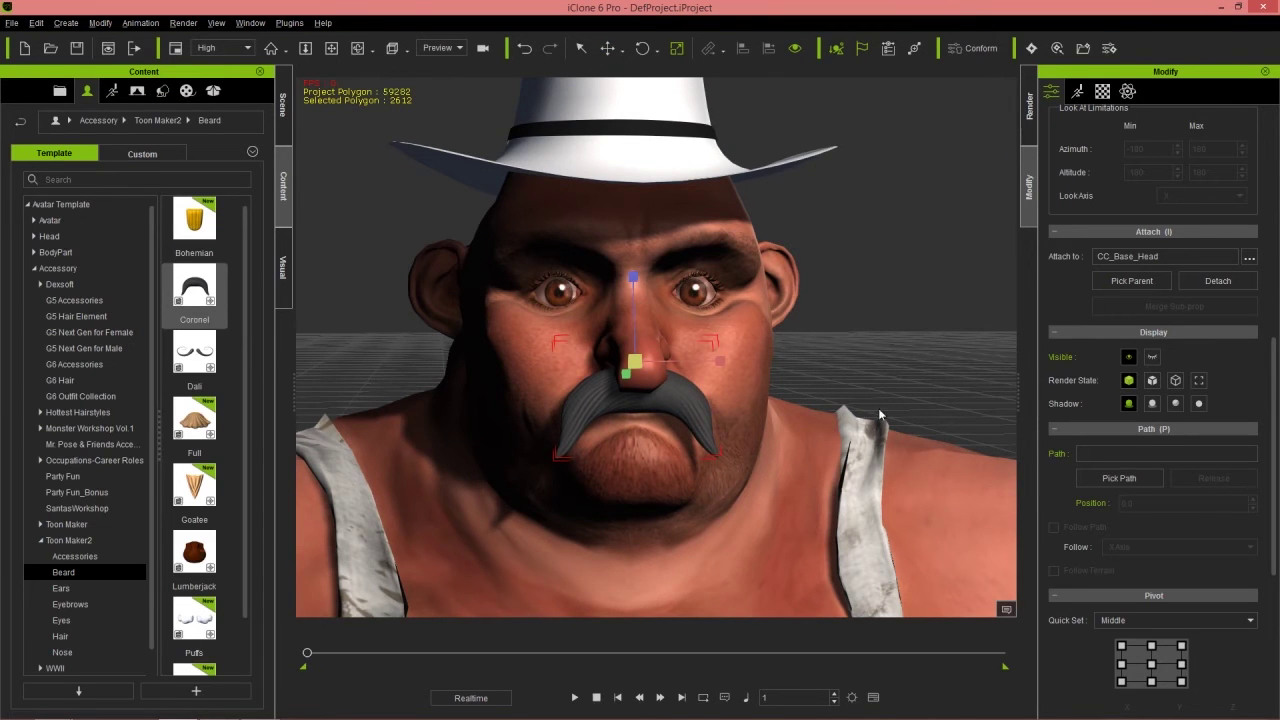
{"action": "right_click_drag", "start_coordinate": [880, 410], "coordinate": [746, 424]}
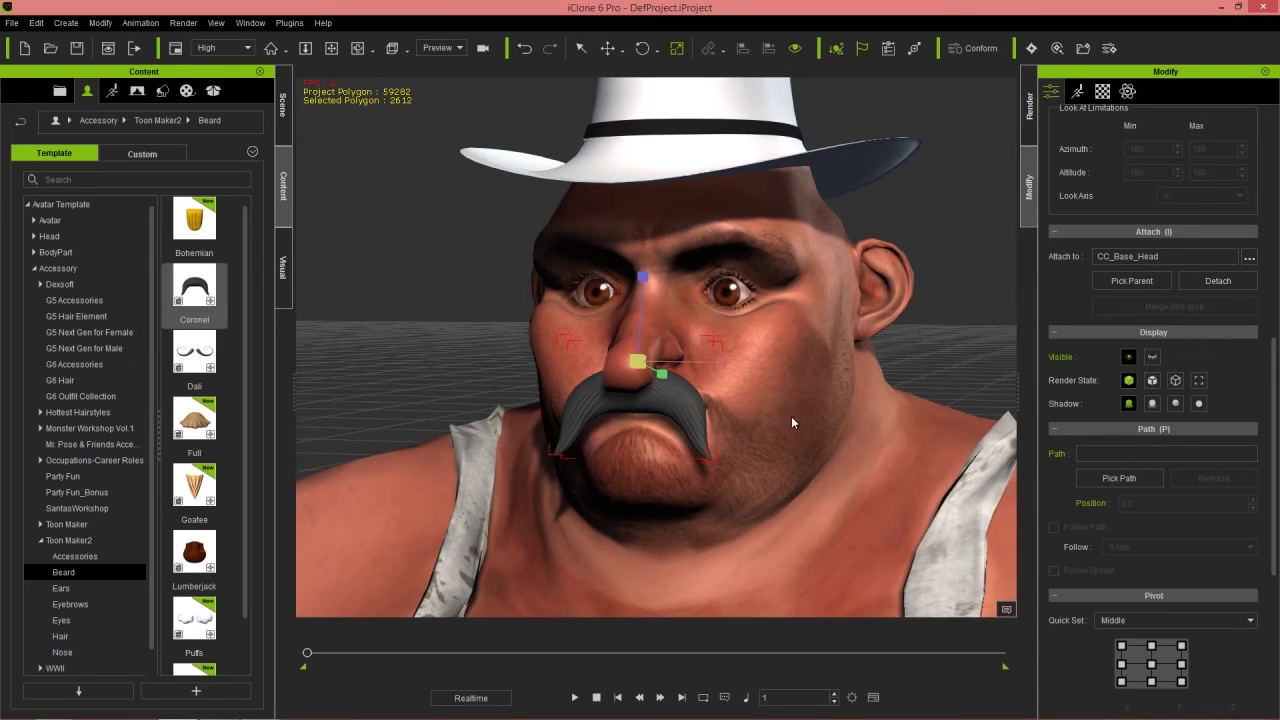
Preview Ramon's head motion with Direct Puppet using Primary rotation to check how the moustache moves, then close the puppet.
{"action": "left_click", "coordinate": [823, 426]}
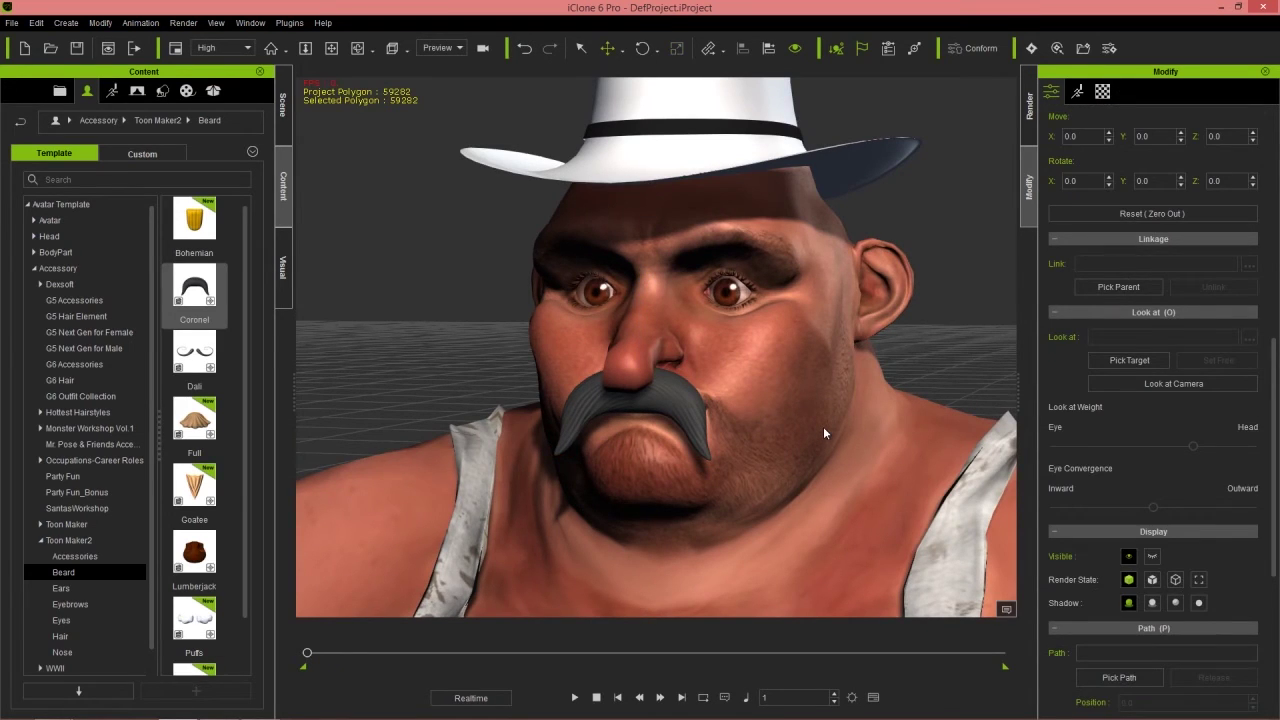
{"action": "left_click", "coordinate": [1077, 91]}
{"action": "left_click", "coordinate": [1165, 214]}
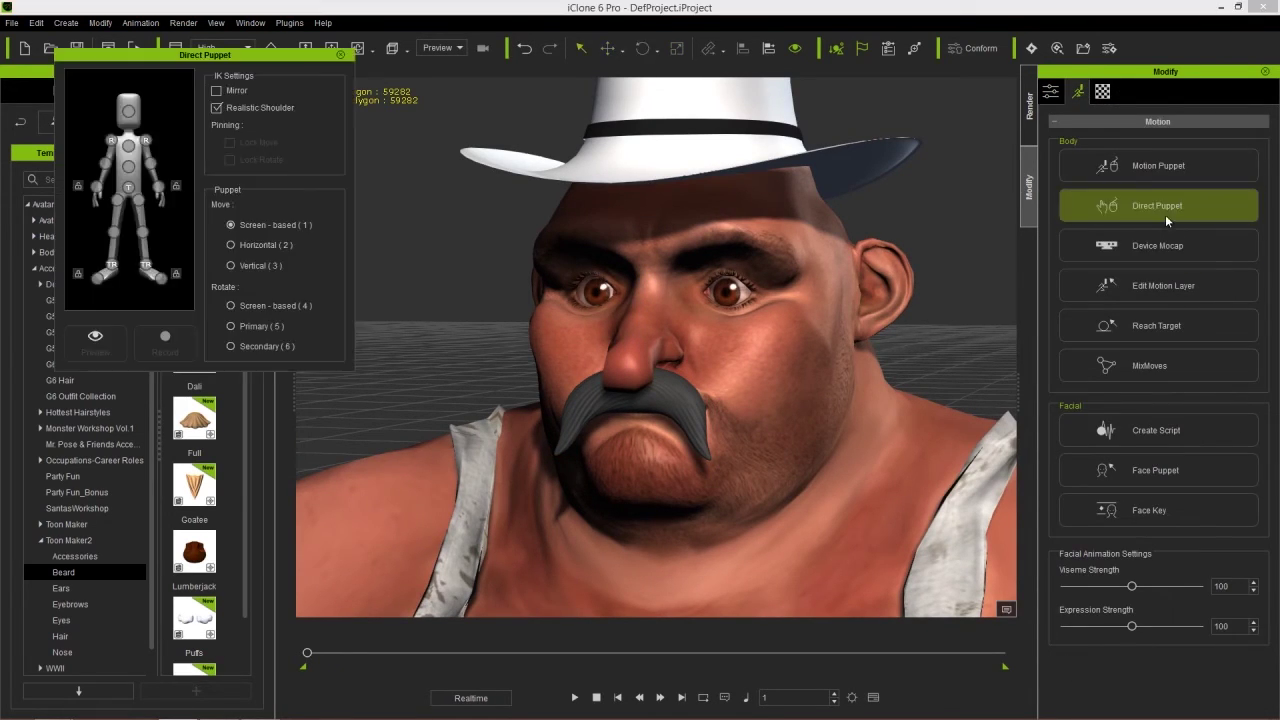
{"action": "left_click", "coordinate": [128, 111]}
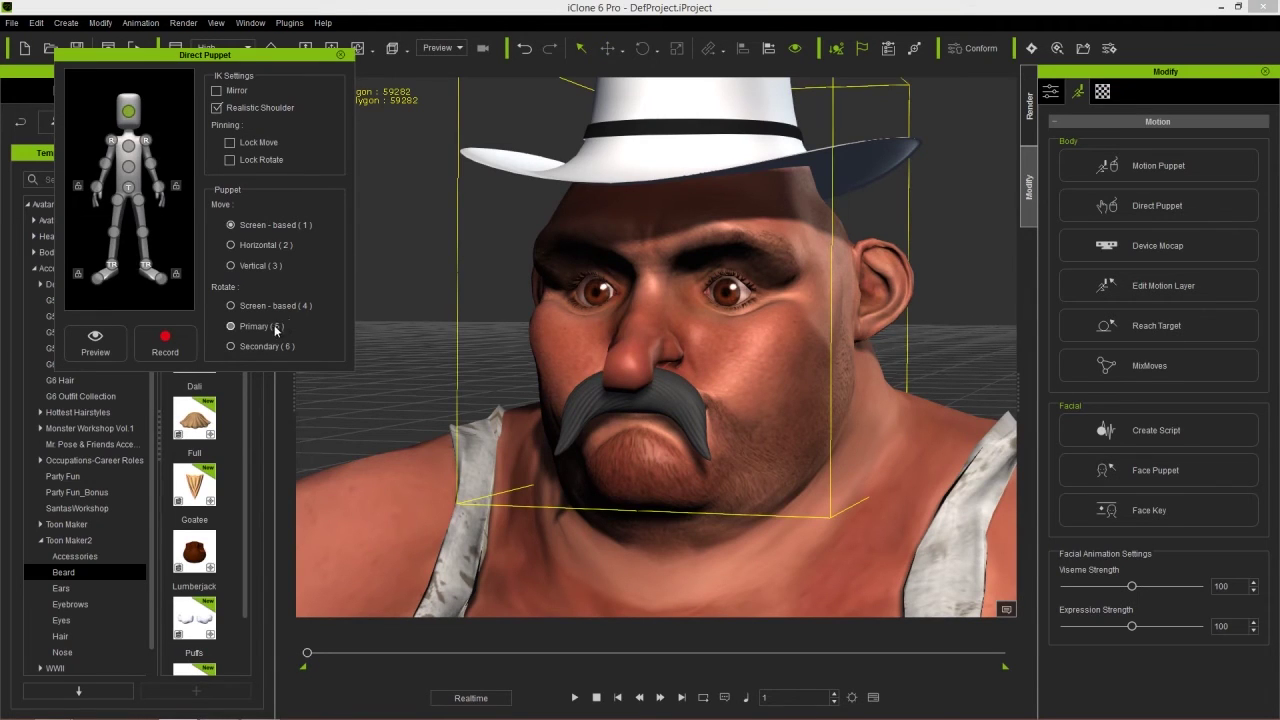
{"action": "left_click", "coordinate": [245, 329]}
{"action": "key", "text": "space"}
{"action": "mouse_move", "coordinate": [641, 386]}
{"action": "left_mouse_down"}
{"action": "mouse_move", "coordinate": [622, 270]}
{"action": "mouse_move", "coordinate": [486, 428]}
{"action": "mouse_move", "coordinate": [829, 177]}
{"action": "mouse_move", "coordinate": [700, 300]}
{"action": "left_mouse_up"}
{"action": "key", "text": "space"}
{"action": "left_click", "coordinate": [341, 57]}
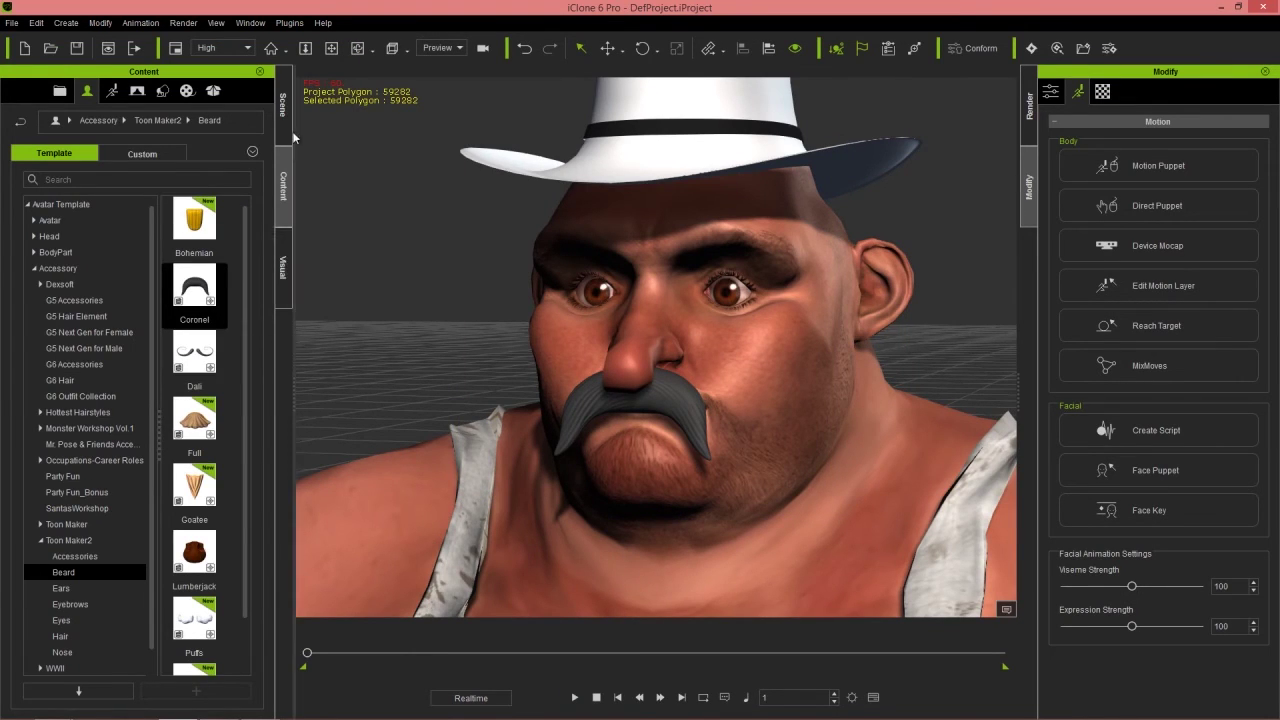
Select and expand Coronel in the scene hierarchy, widen the Name column, and show the accessory's Spring settings.
{"action": "left_click", "coordinate": [283, 103]}
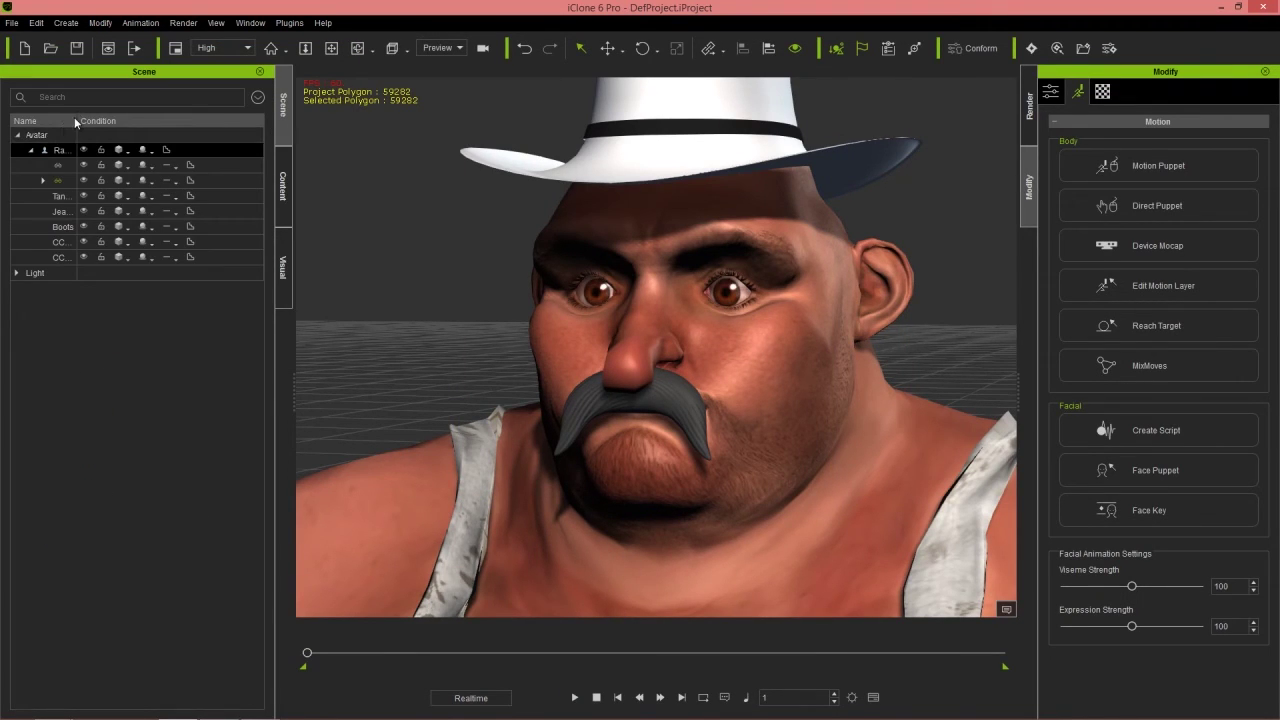
{"action": "left_click_drag", "start_coordinate": [76, 121], "coordinate": [166, 121]}
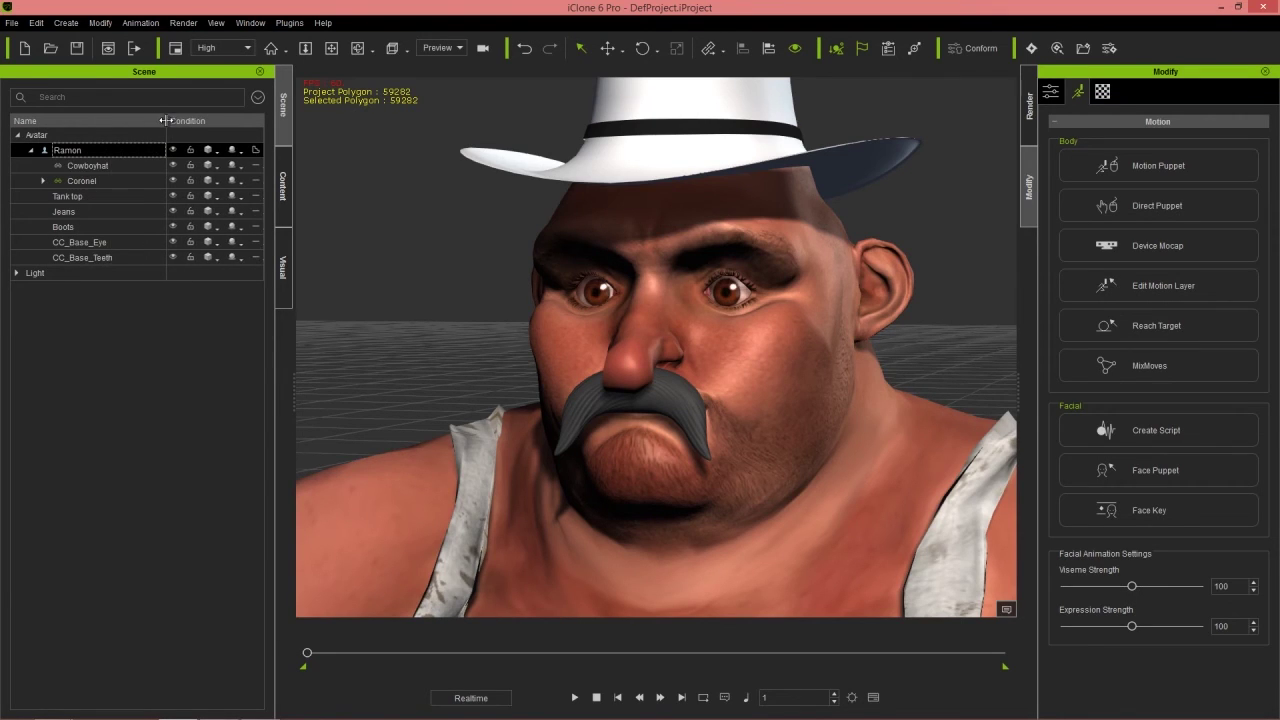
{"action": "left_click", "coordinate": [82, 182]}
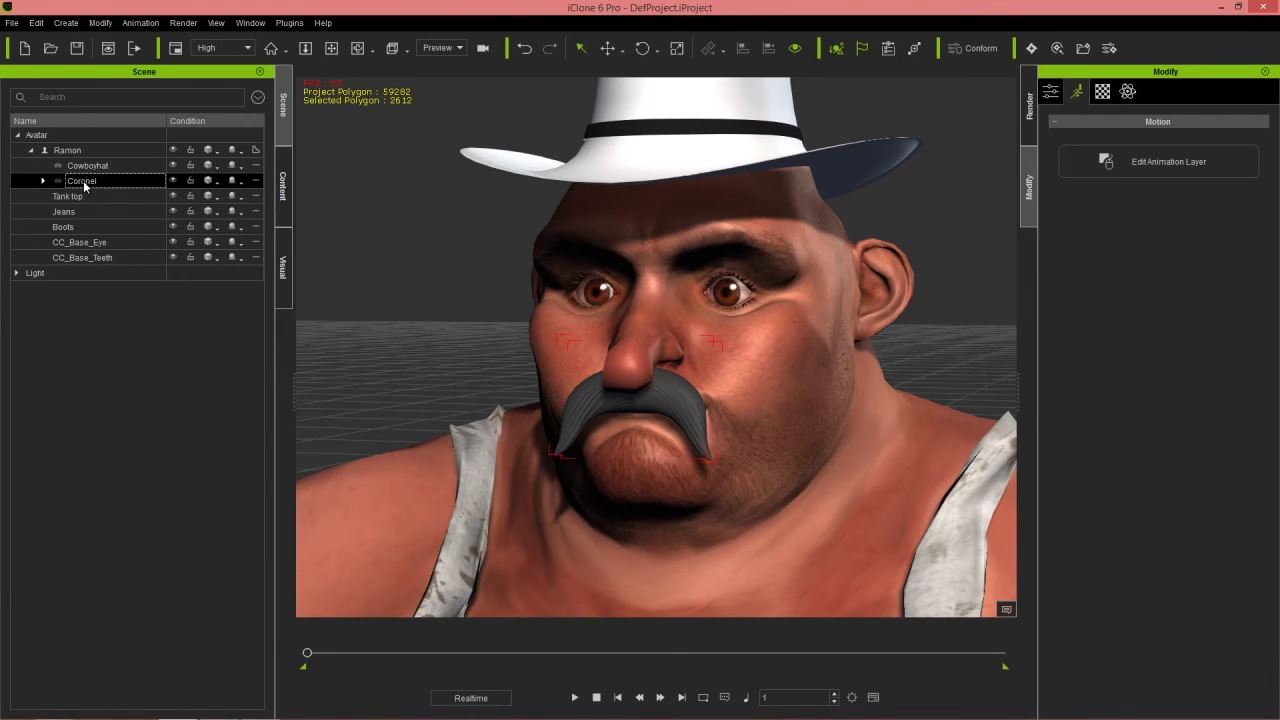
{"action": "left_click", "coordinate": [43, 181]}
{"action": "left_click", "coordinate": [1051, 97]}
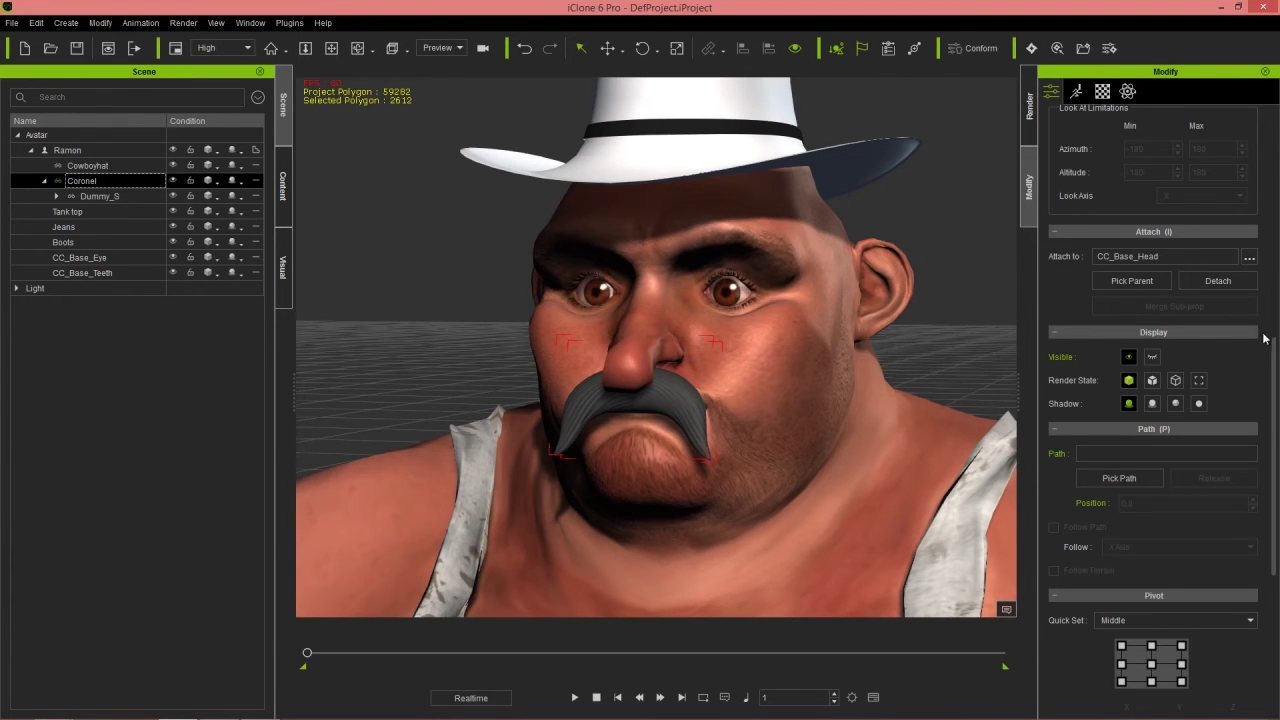
{"action": "scroll", "coordinate": [1250, 420], "scroll_direction": "down", "scroll_amount": 5}
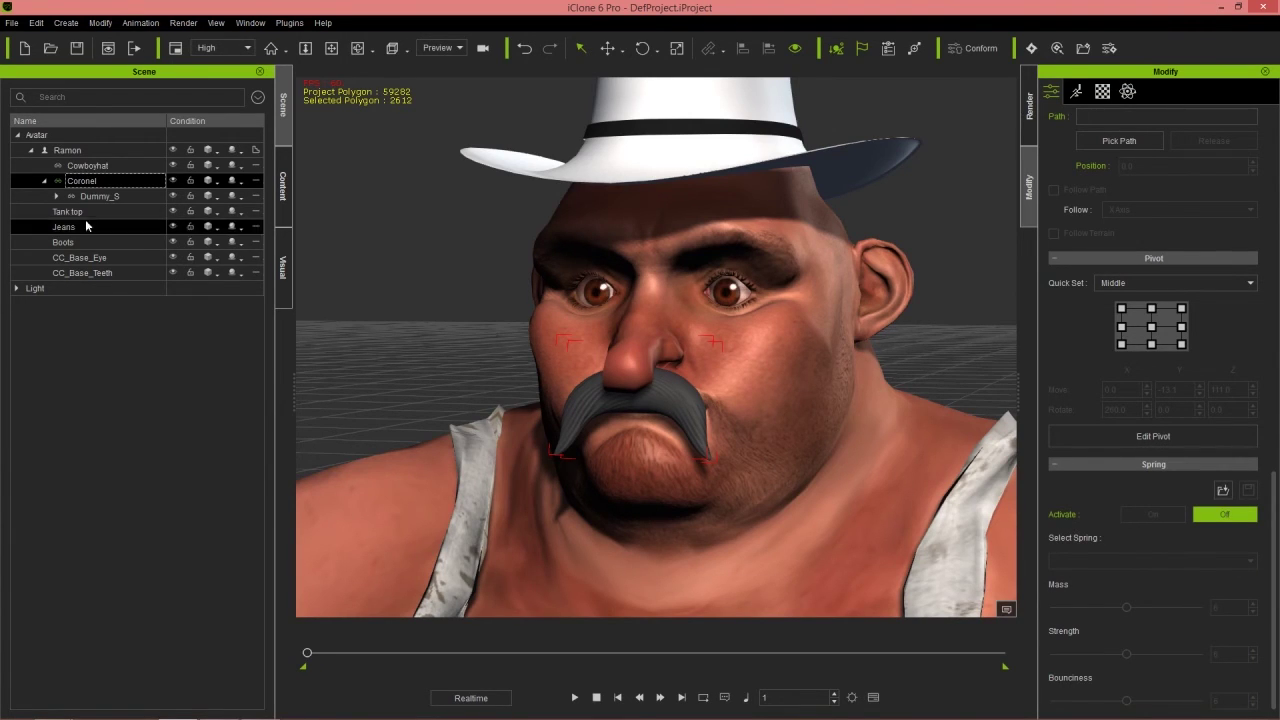
Select the beard node beneath Dummy_S and beard_scale and activate its spring.
{"action": "left_click", "coordinate": [110, 197]}
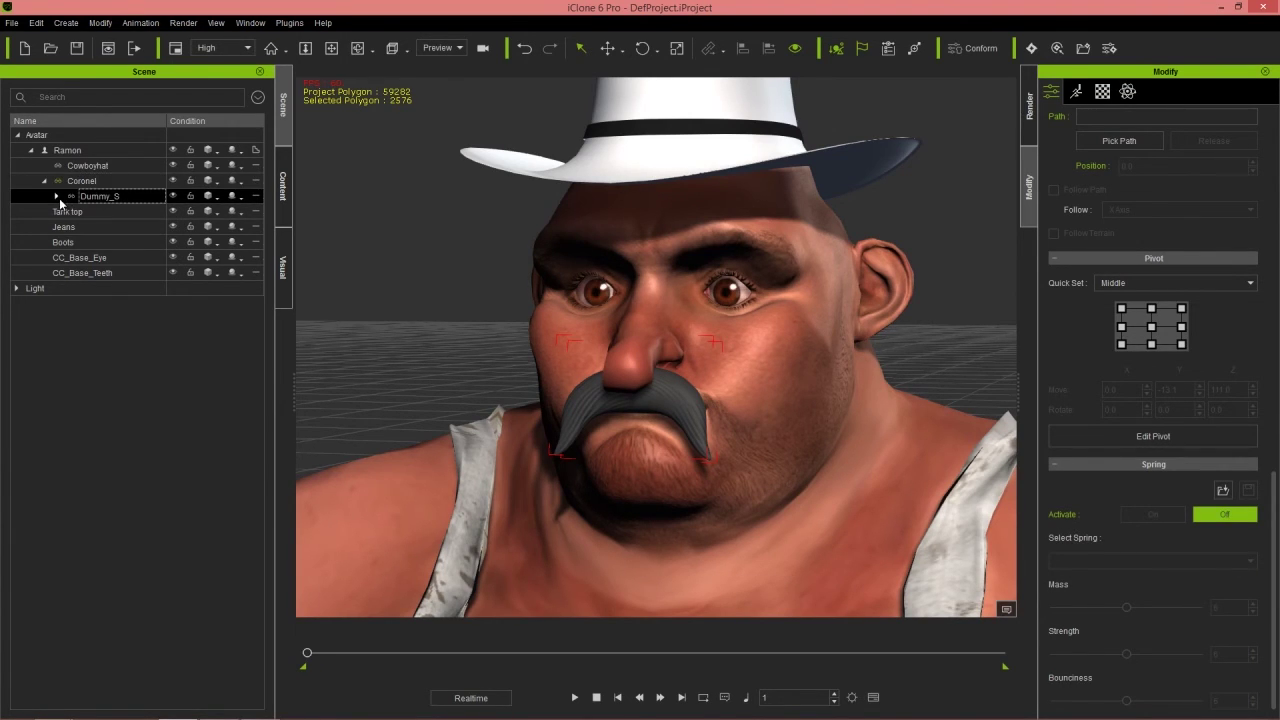
{"action": "left_click", "coordinate": [57, 196]}
{"action": "left_click", "coordinate": [102, 213]}
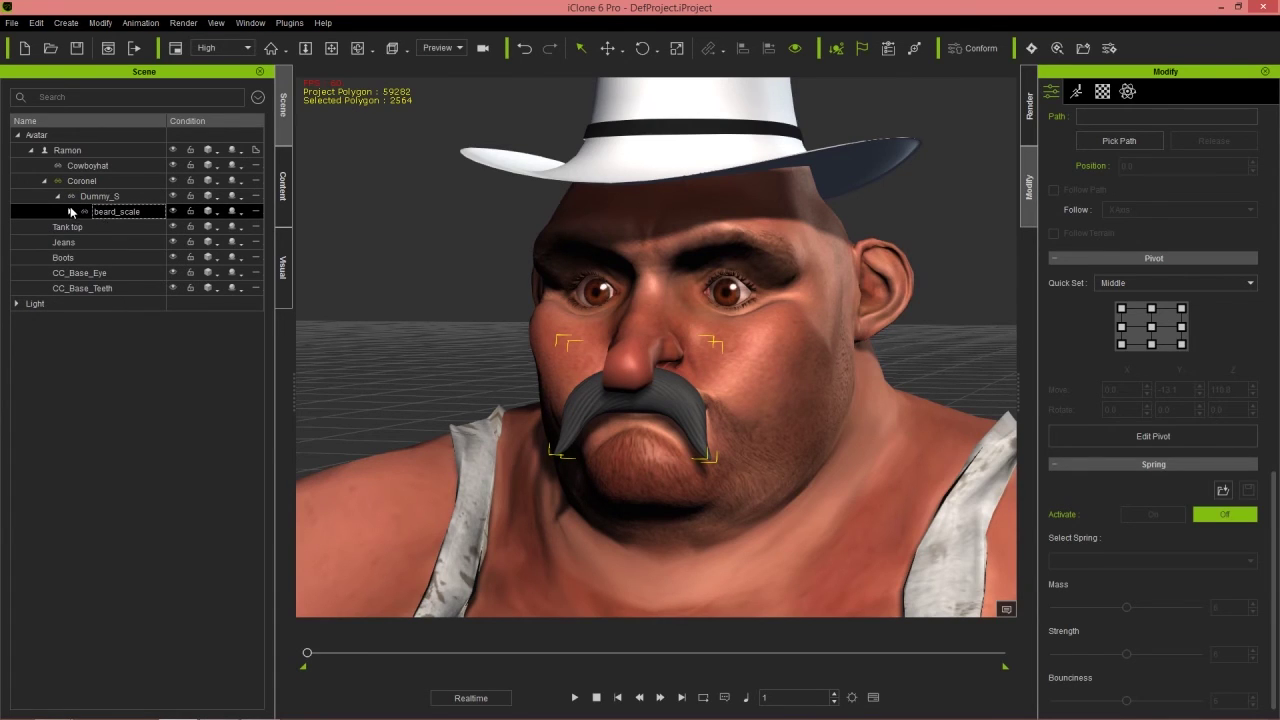
{"action": "left_click", "coordinate": [70, 212]}
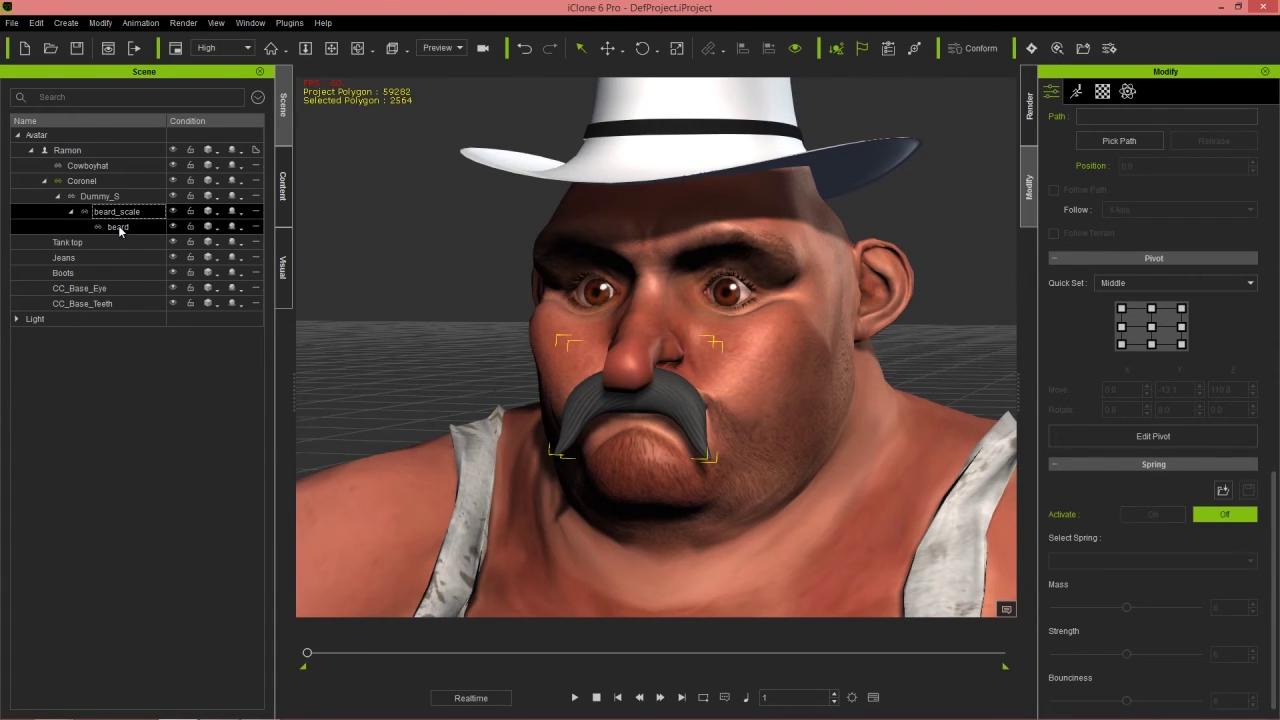
{"action": "left_click", "coordinate": [118, 227]}
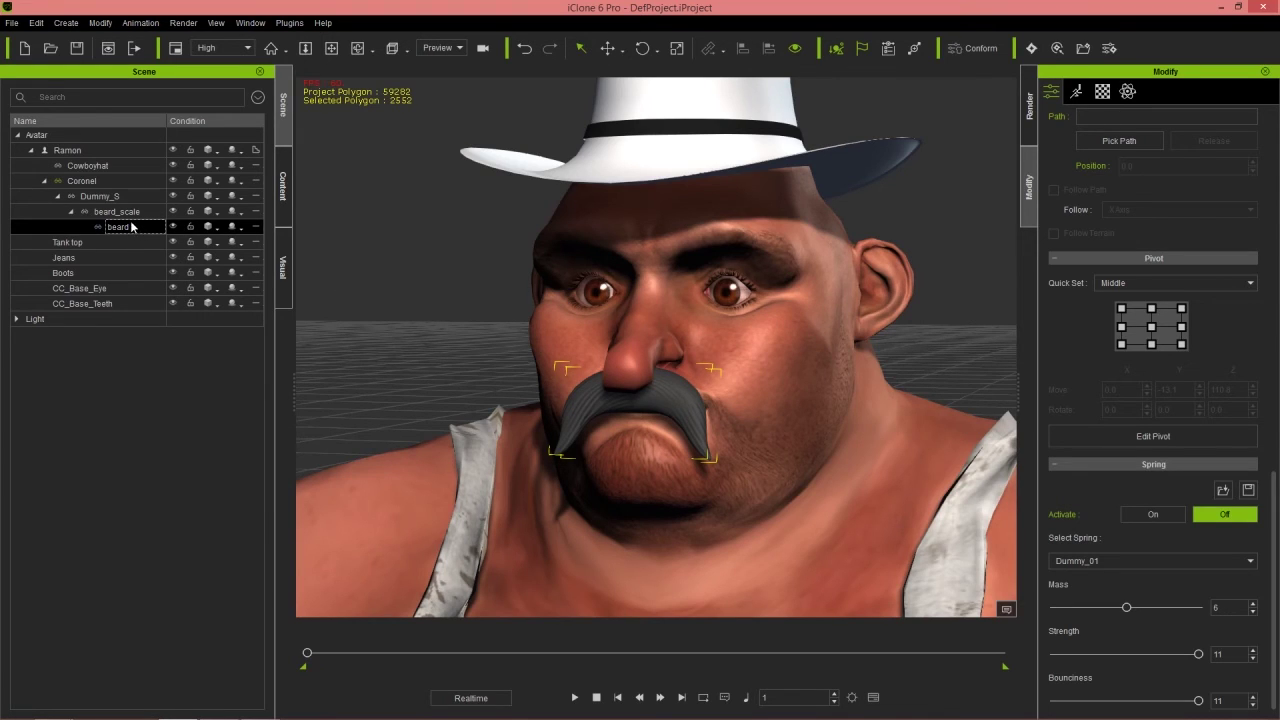
{"action": "left_click", "coordinate": [1152, 515]}
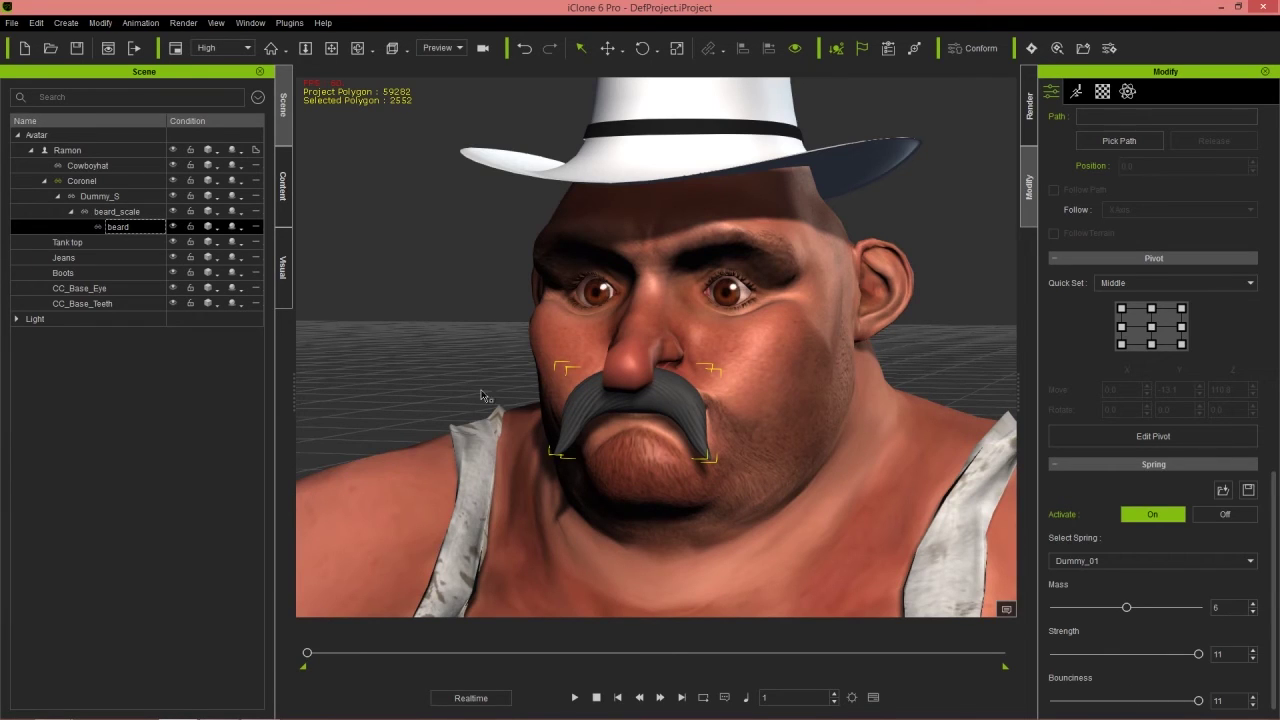
Test the moustache's active spring by previewing Ramon's head with Direct Puppet in Primary rotation, and close the puppet.
{"action": "left_click", "coordinate": [899, 496]}
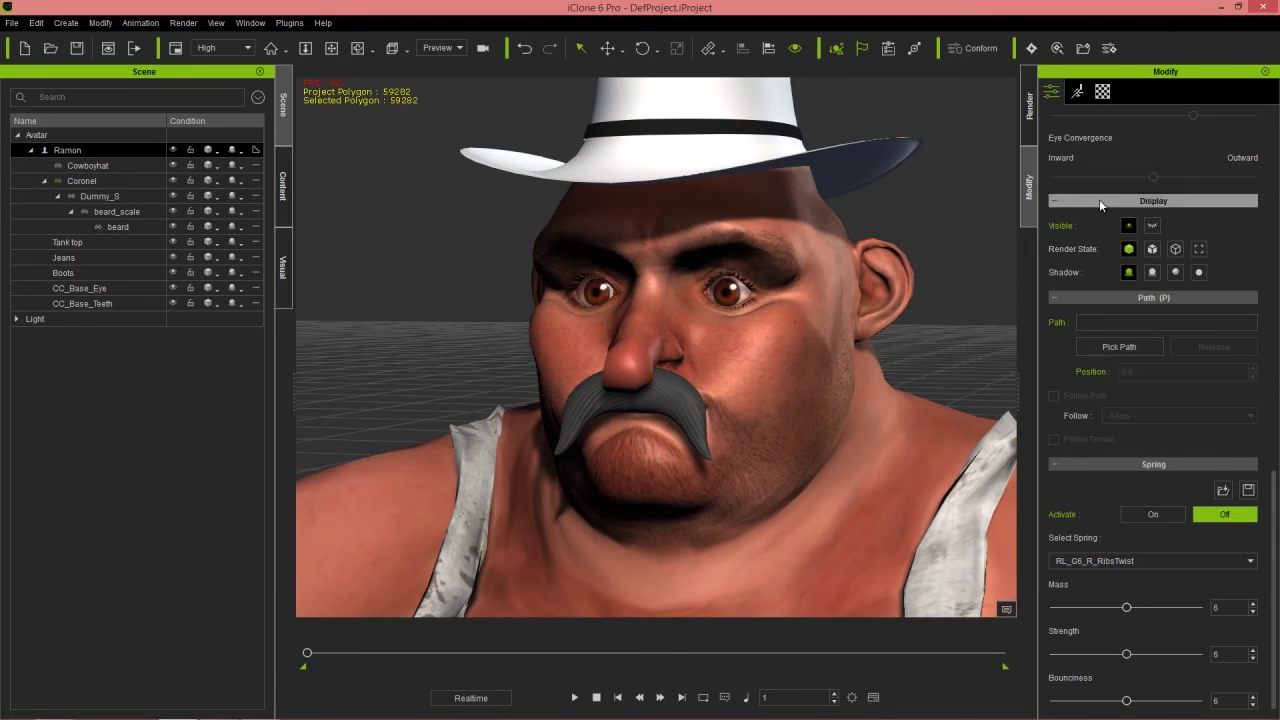
{"action": "left_click", "coordinate": [1077, 92]}
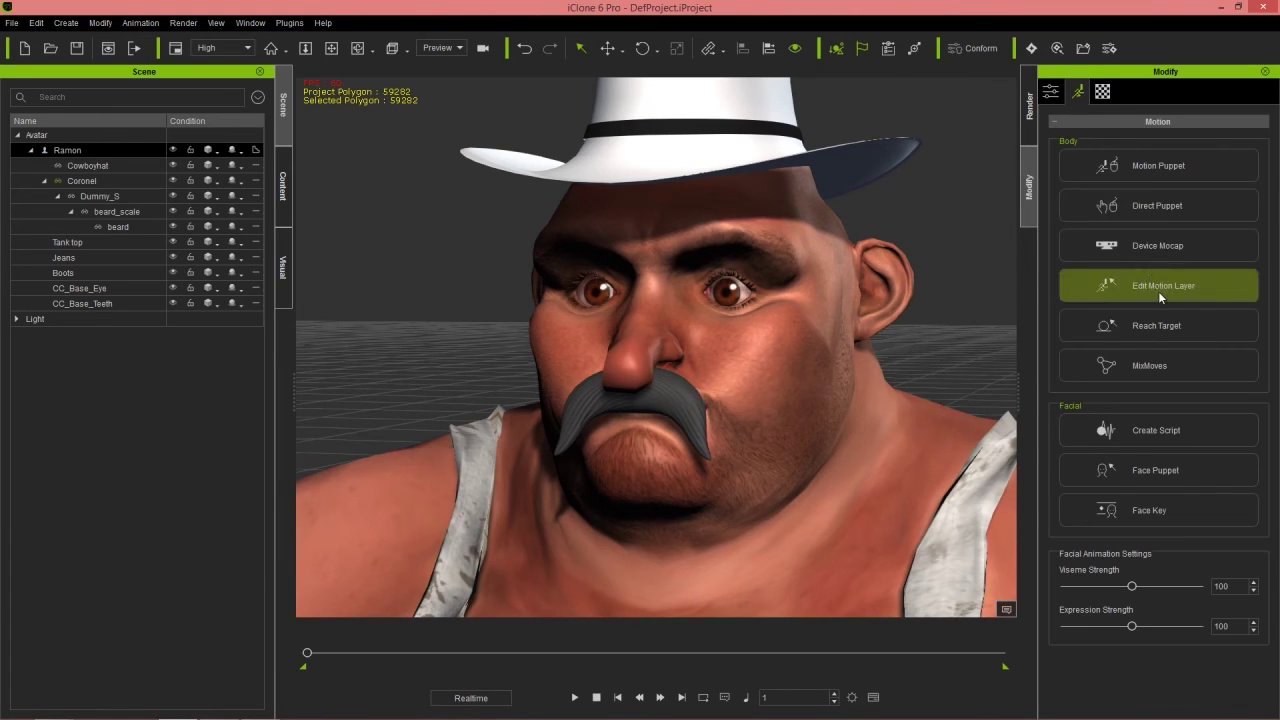
{"action": "left_click", "coordinate": [1152, 198]}
{"action": "left_click", "coordinate": [128, 110]}
{"action": "left_click", "coordinate": [231, 326]}
{"action": "key", "text": "space"}
{"action": "mouse_move", "coordinate": [790, 267]}
{"action": "left_mouse_down"}
{"action": "mouse_move", "coordinate": [698, 392]}
{"action": "mouse_move", "coordinate": [814, 349]}
{"action": "mouse_move", "coordinate": [925, 433]}
{"action": "left_mouse_up"}
{"action": "key", "text": "space"}
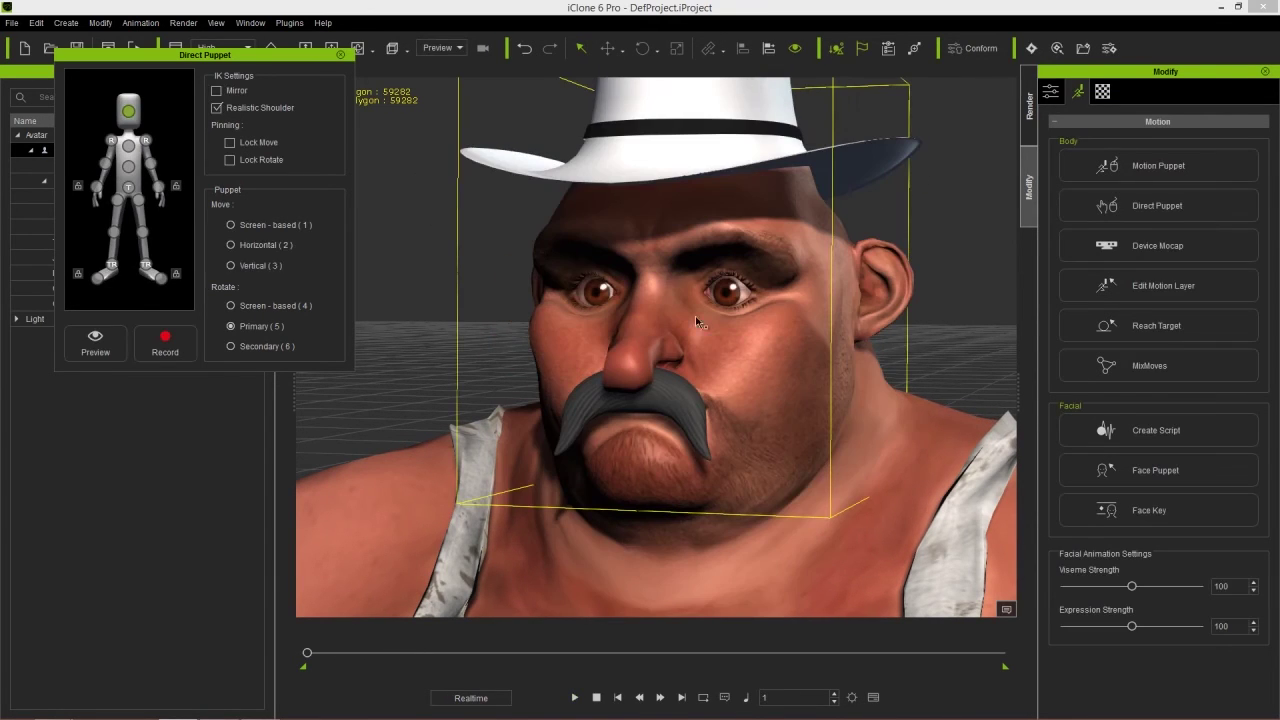
{"action": "left_click", "coordinate": [341, 57]}
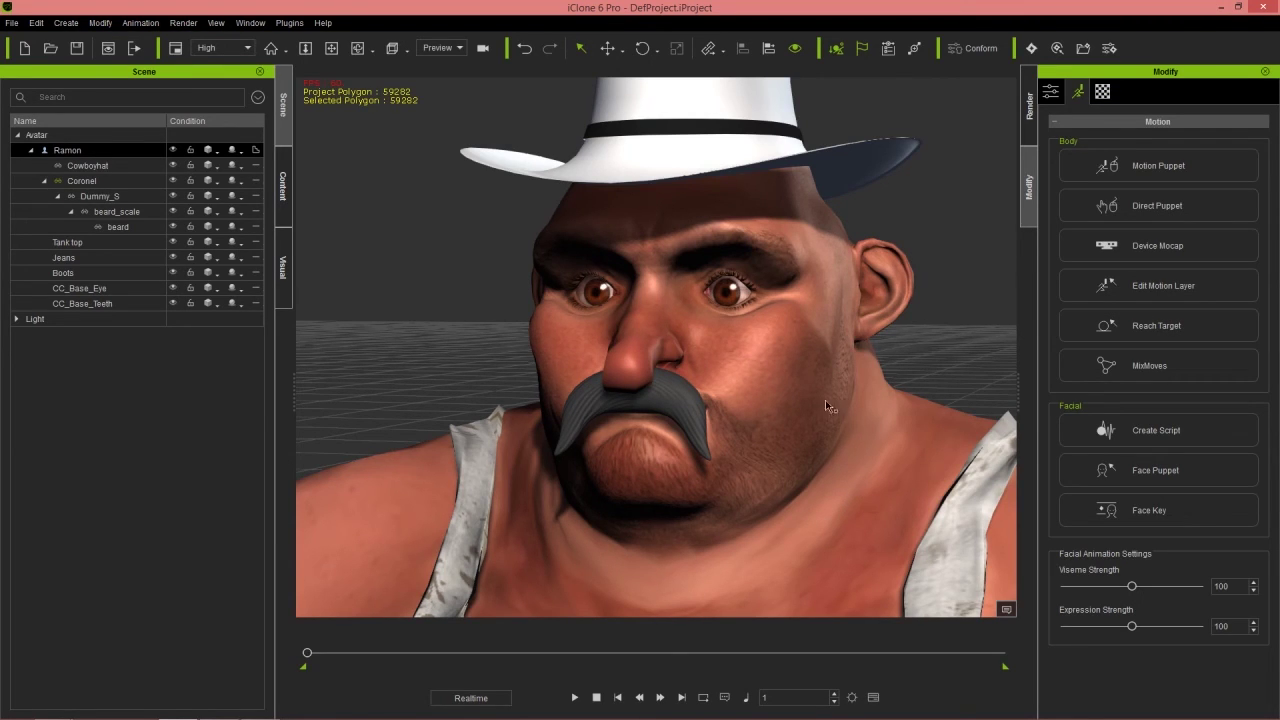
Select the beard node, check its Spring settings, and save it as a custom accessory named Moustache.
{"action": "left_click", "coordinate": [120, 227]}
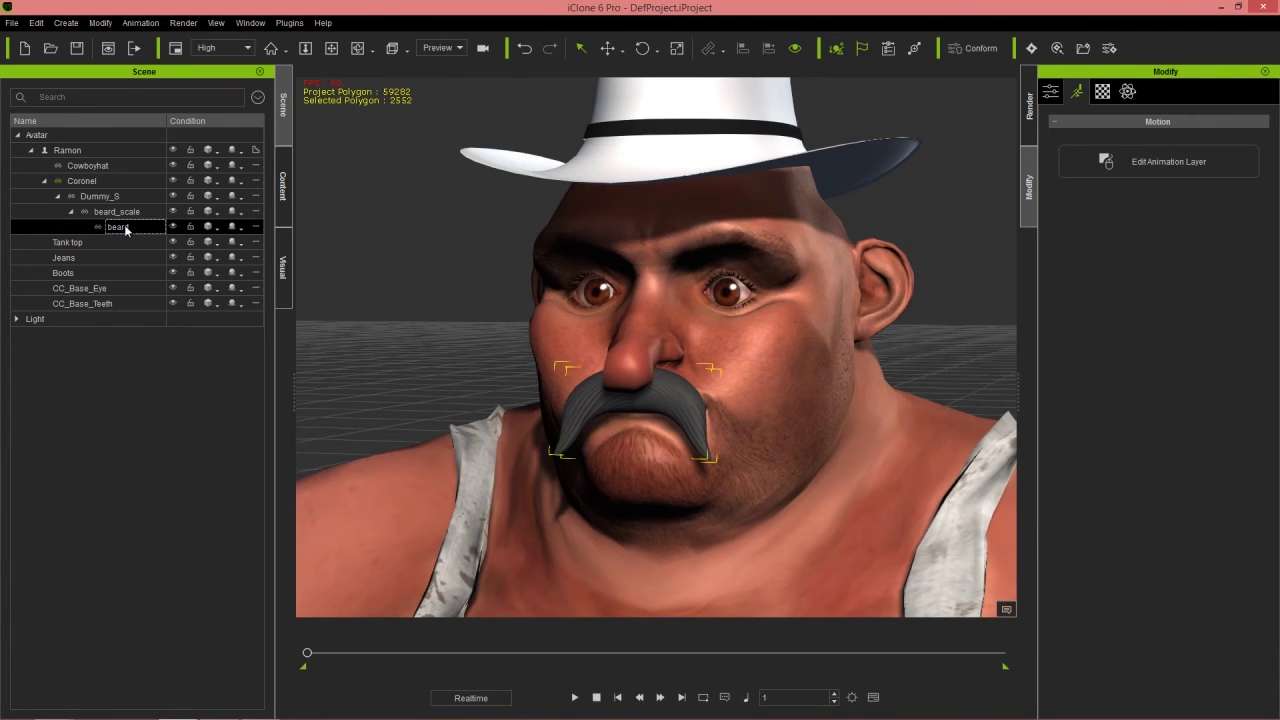
{"action": "left_click", "coordinate": [1050, 91]}
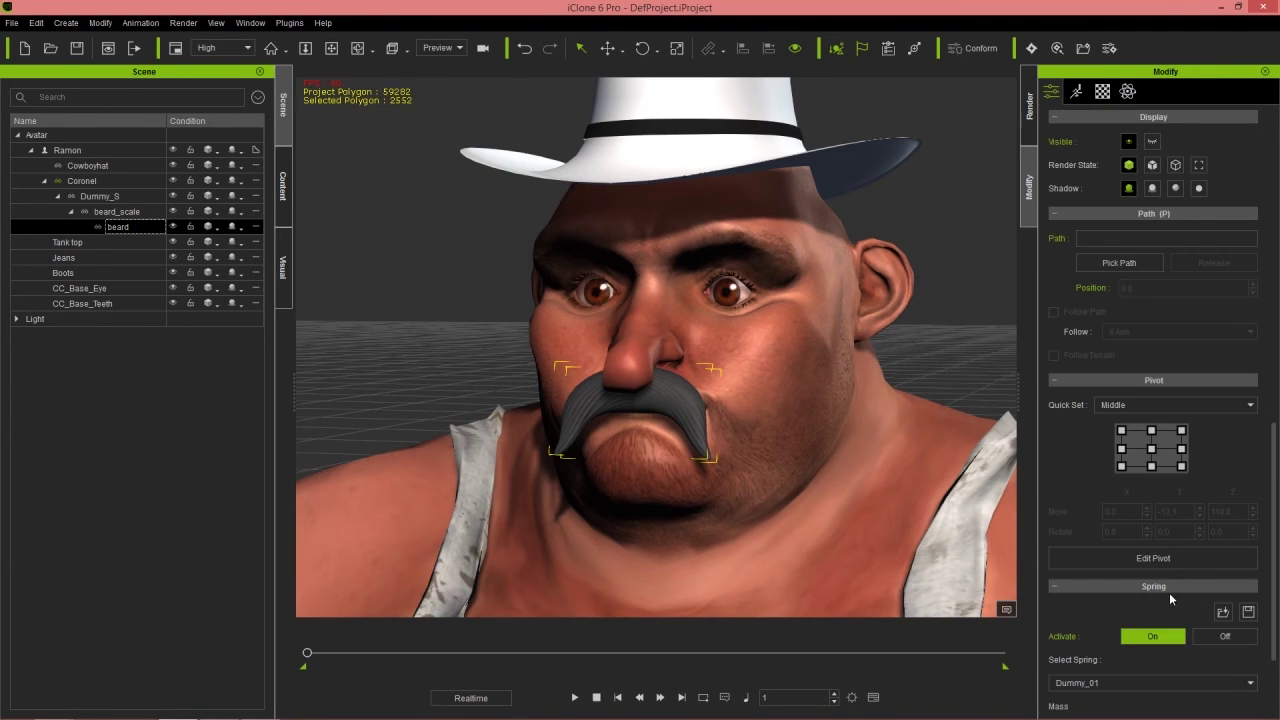
{"action": "scroll", "coordinate": [1160, 585], "scroll_direction": "down", "scroll_amount": 3}
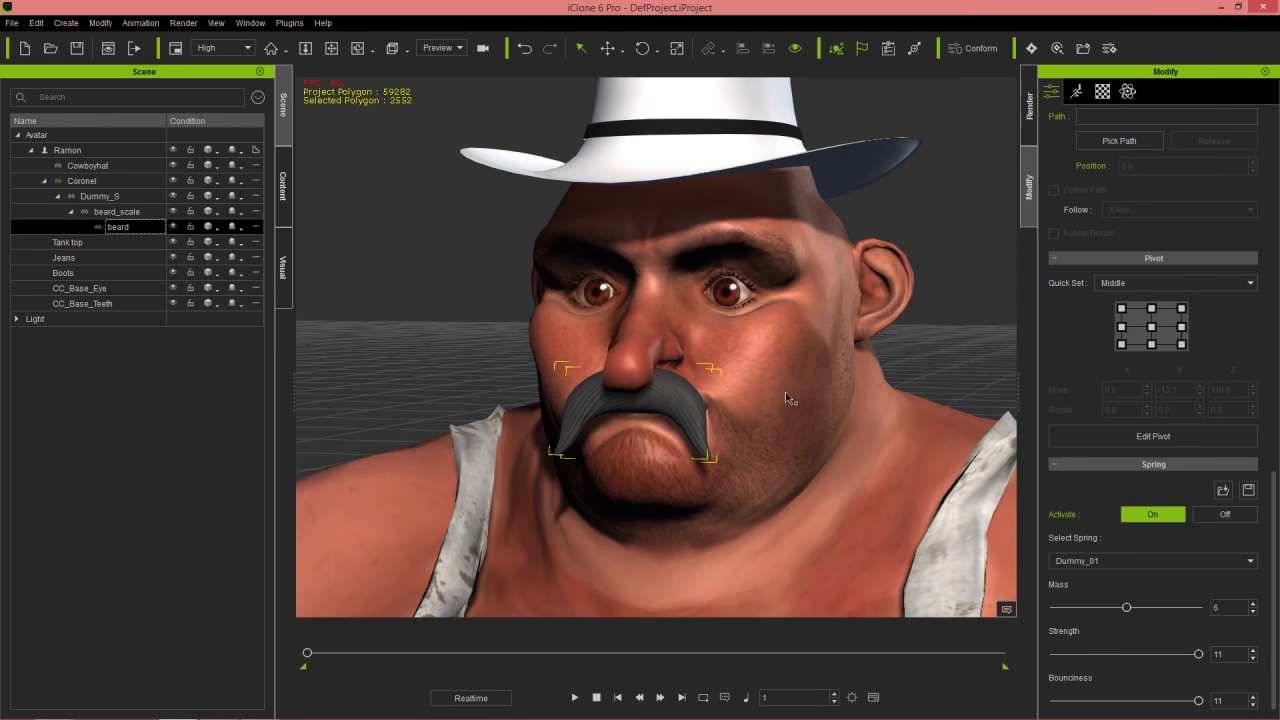
{"action": "left_click", "coordinate": [284, 188]}
{"action": "left_click", "coordinate": [142, 153]}
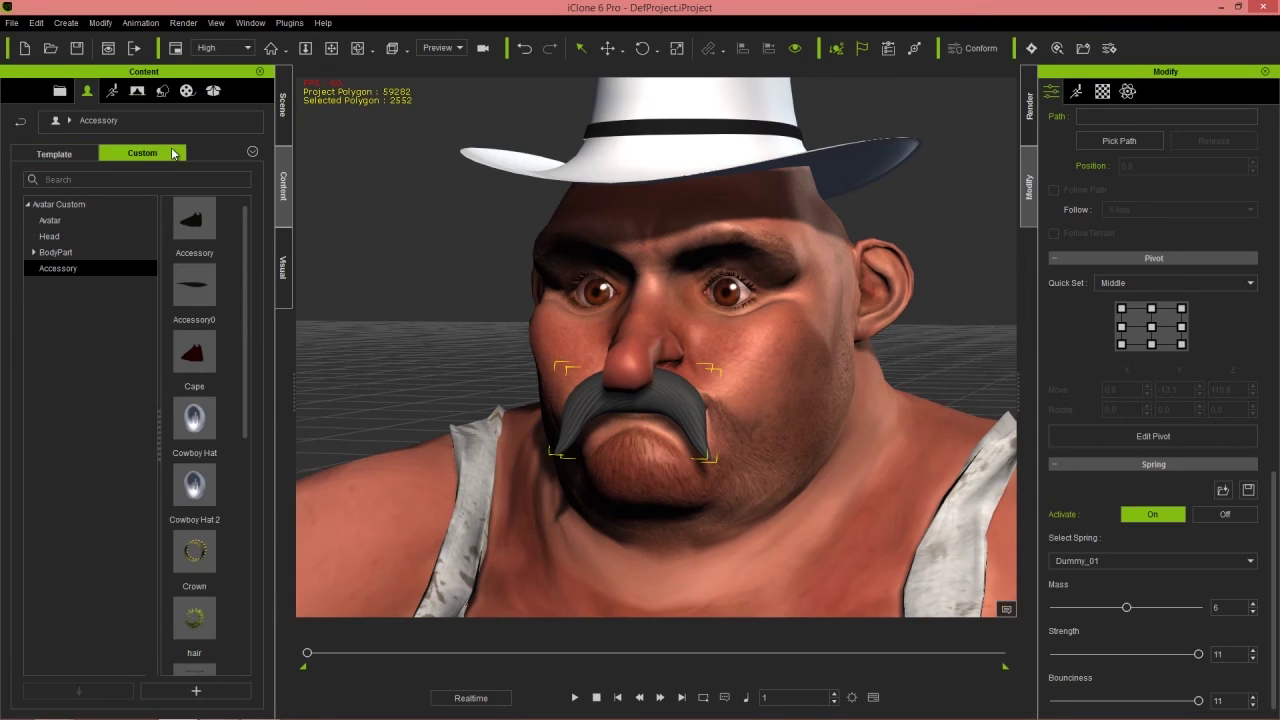
{"action": "left_click", "coordinate": [238, 691]}
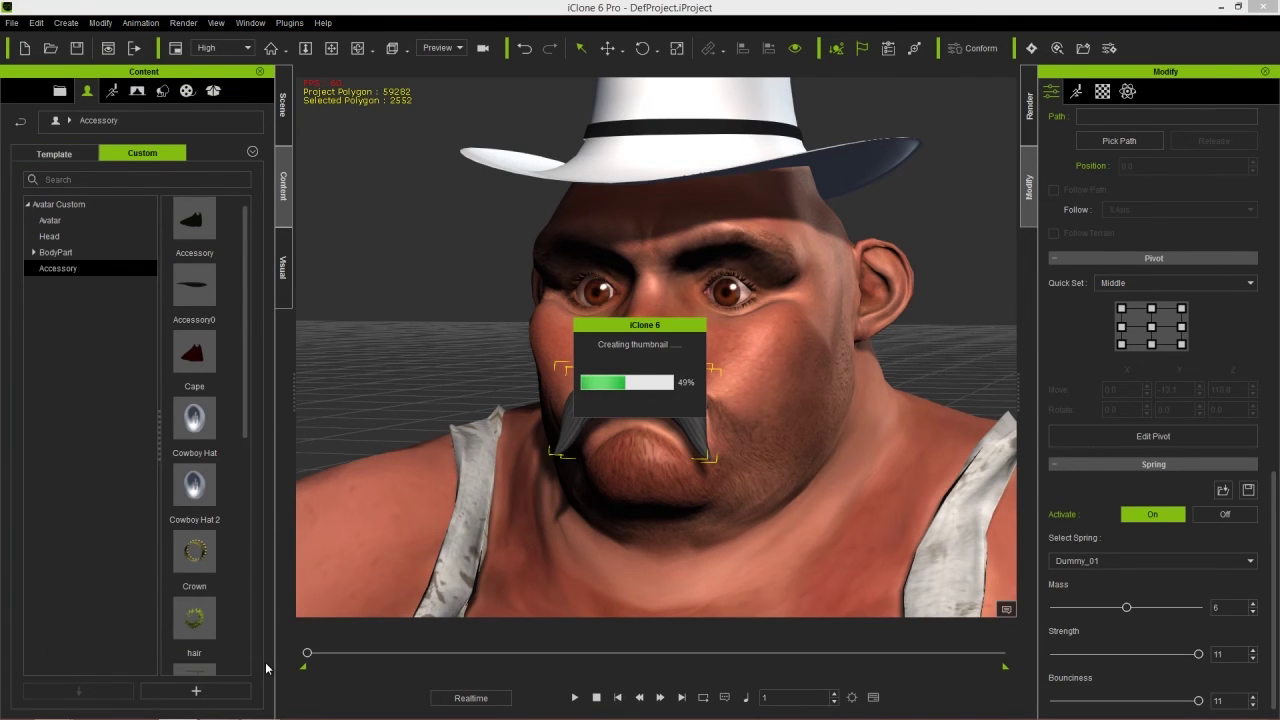
{"action": "type", "text": "Moustac"}
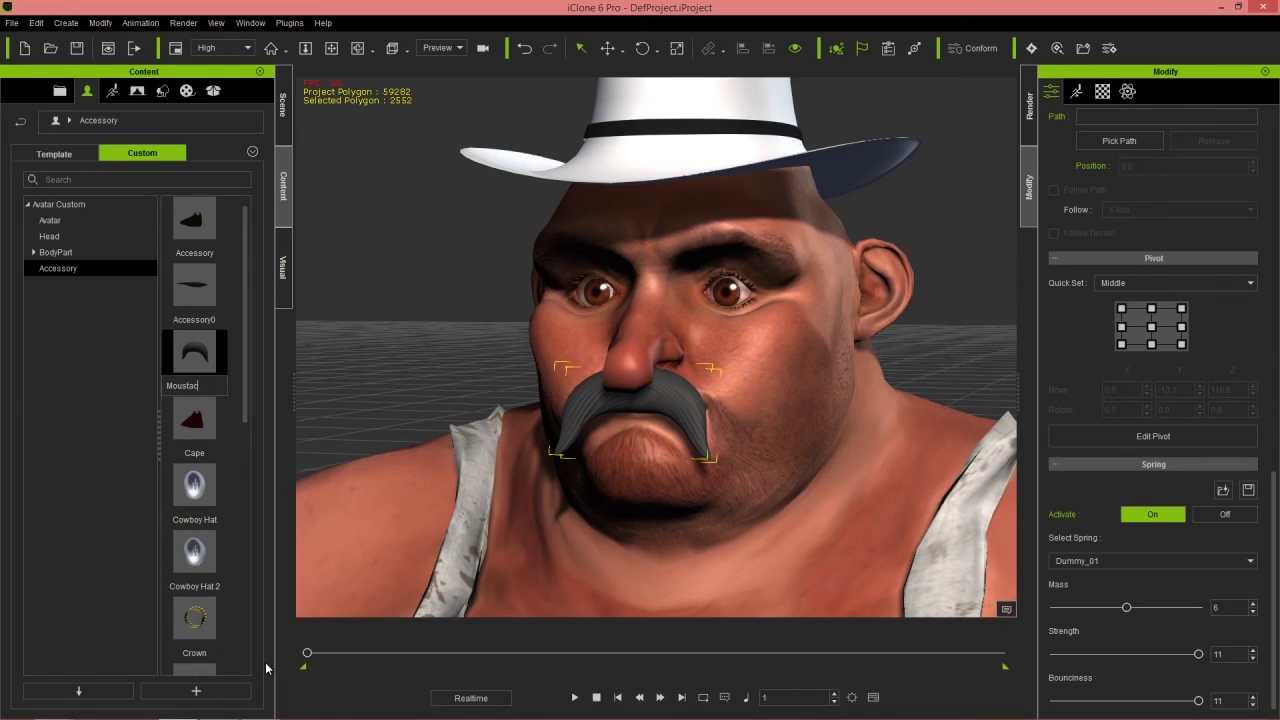
{"action": "type", "text": "he"}
{"action": "key", "text": "Return"}
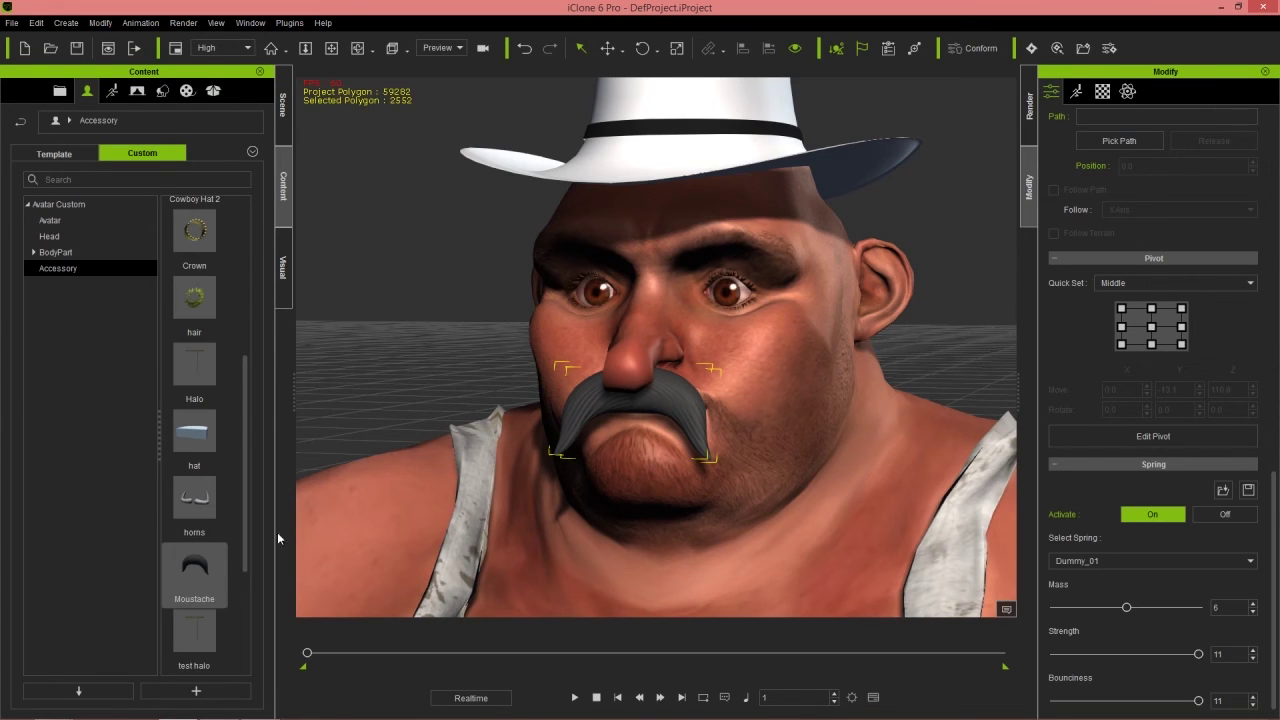
Try importing the saved Moustache accessory into CrazyTalk 8 on face part F with a locked XYZ scale of 1.
{"action": "left_click_drag", "start_coordinate": [196, 578], "coordinate": [513, 370]}
{"action": "key", "text": "alt+Tab"}
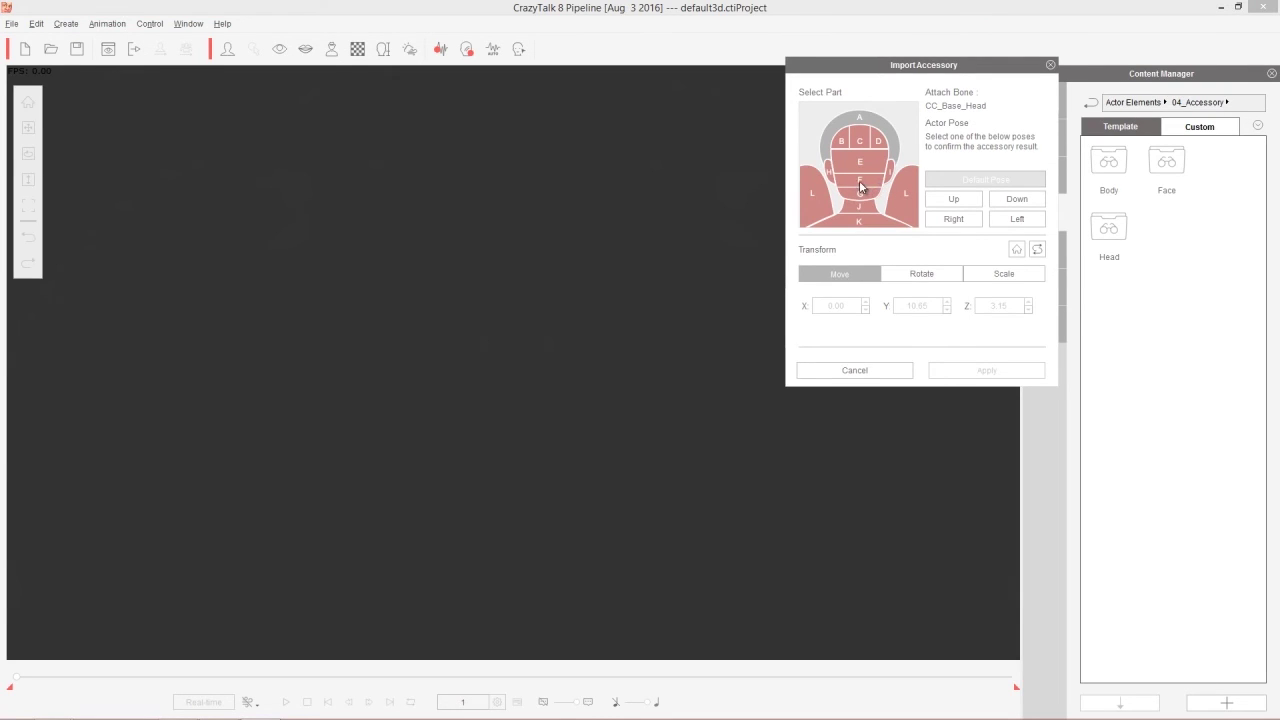
{"action": "left_click", "coordinate": [860, 185]}
{"action": "left_click", "coordinate": [1006, 276]}
{"action": "left_click", "coordinate": [1008, 332]}
{"action": "left_click_drag", "start_coordinate": [846, 305], "coordinate": [783, 300]}
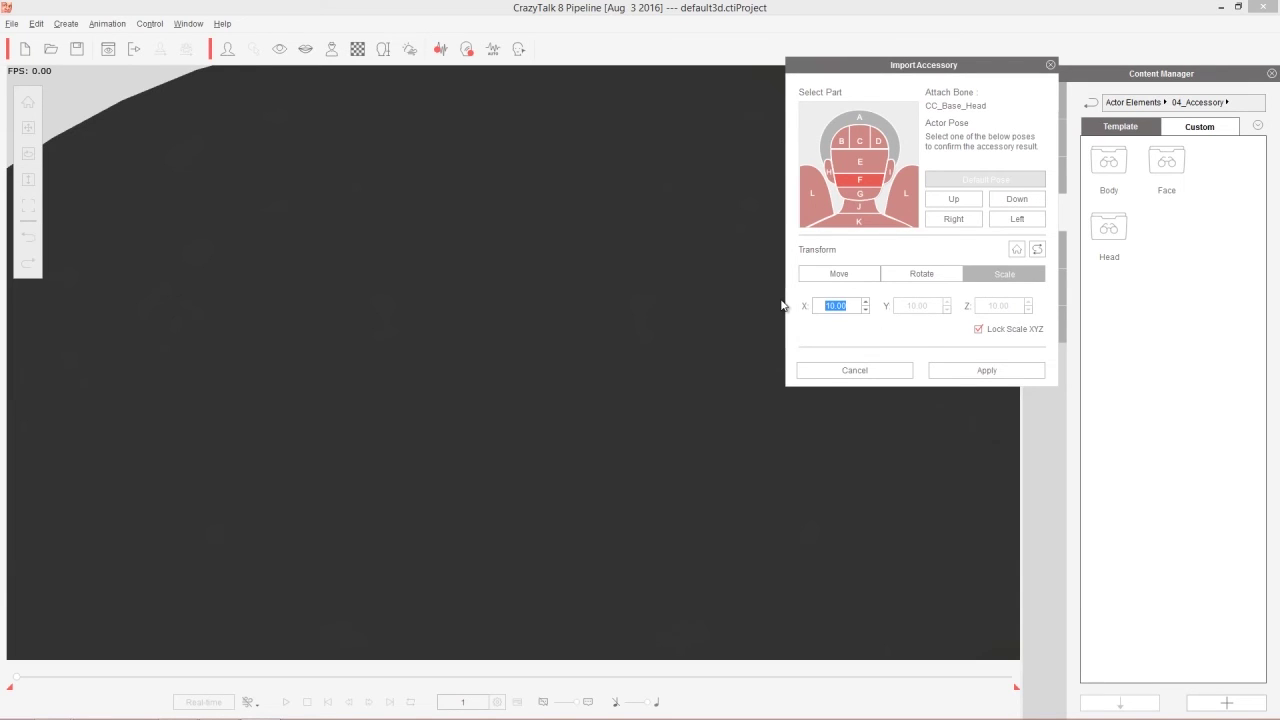
{"action": "type", "text": "1"}
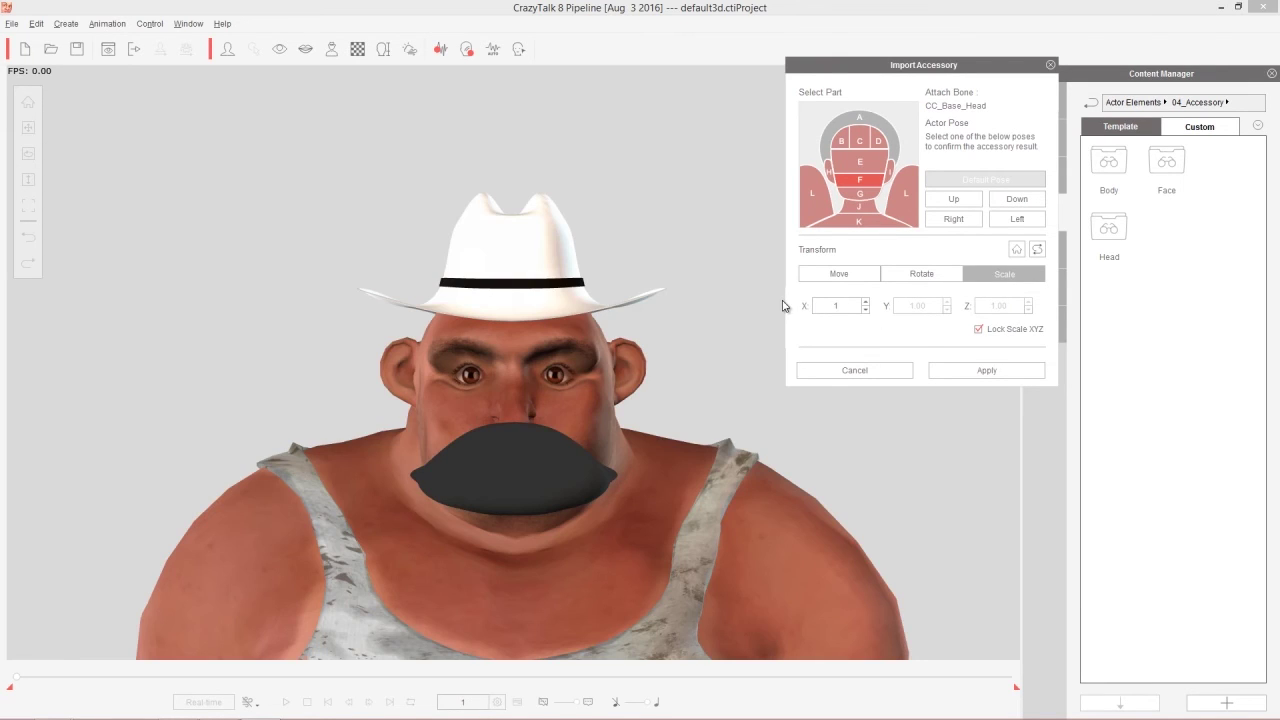
Try rotating the imported moustache about the X axis to face forward, and cancel the accessory import.
{"action": "left_click", "coordinate": [921, 274]}
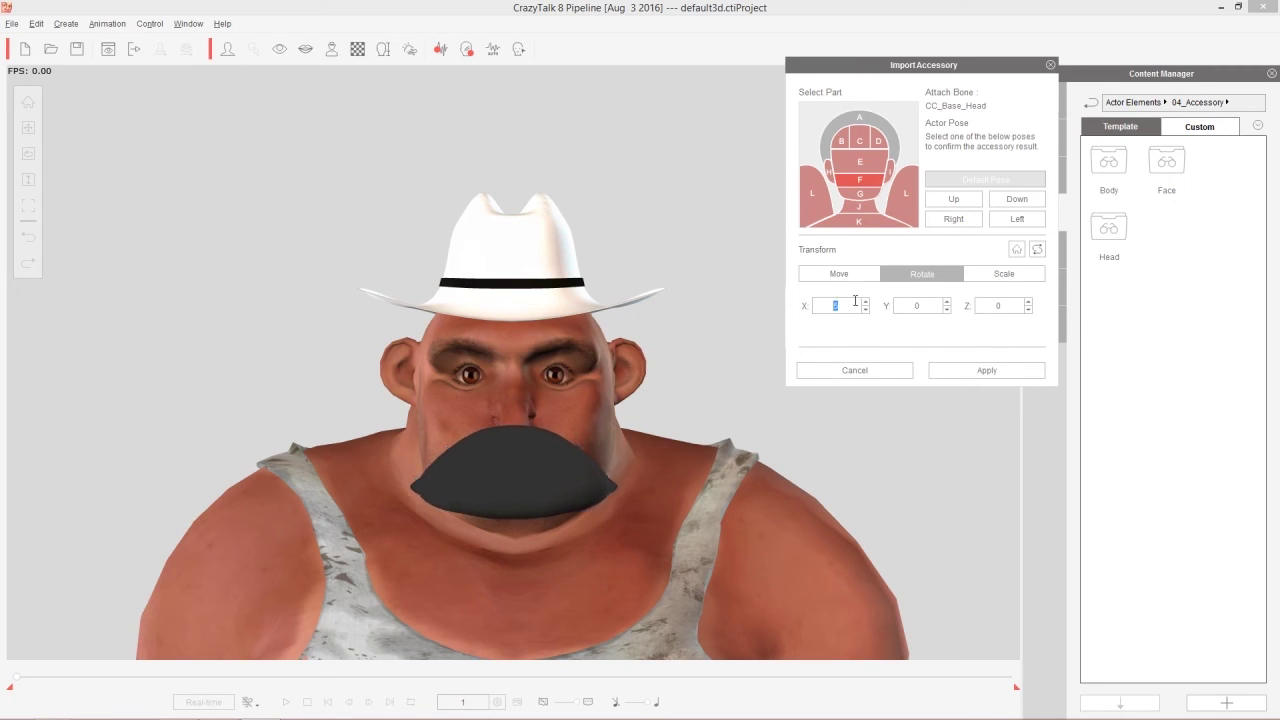
{"action": "left_click", "coordinate": [864, 301]}
{"action": "left_click_drag", "start_coordinate": [860, 300], "coordinate": [818, 428]}
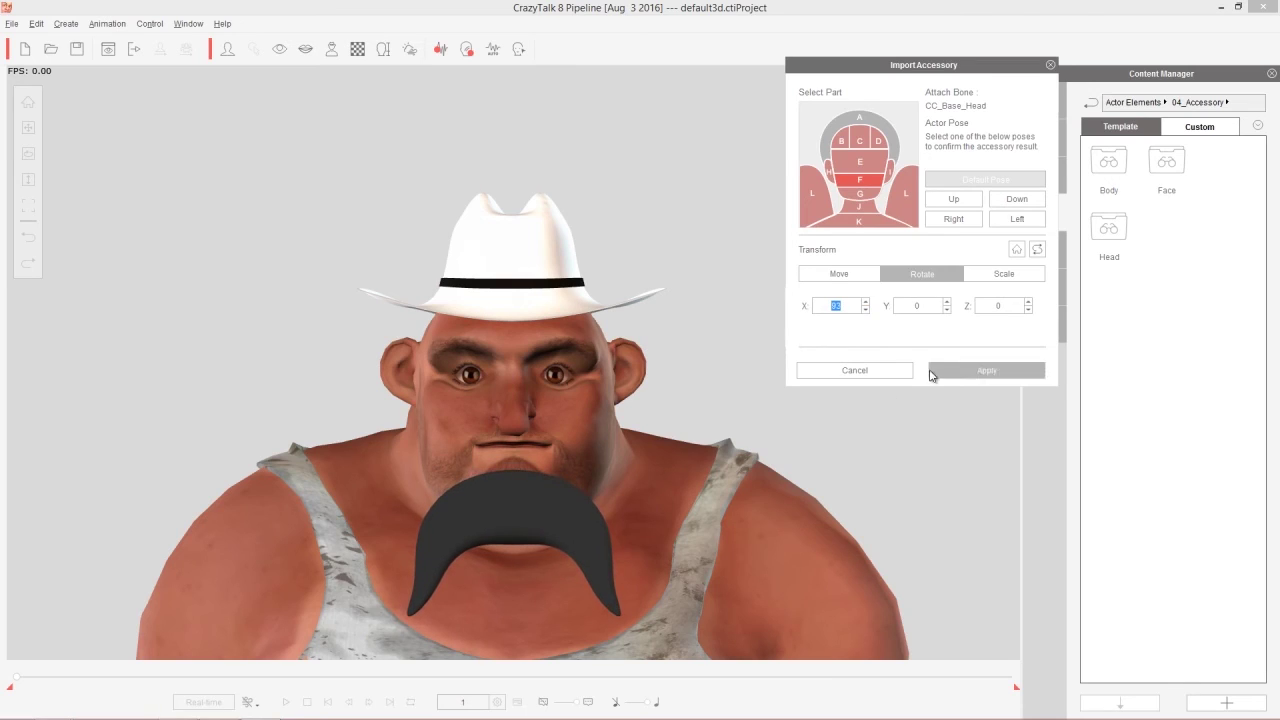
{"action": "left_click", "coordinate": [1053, 93]}
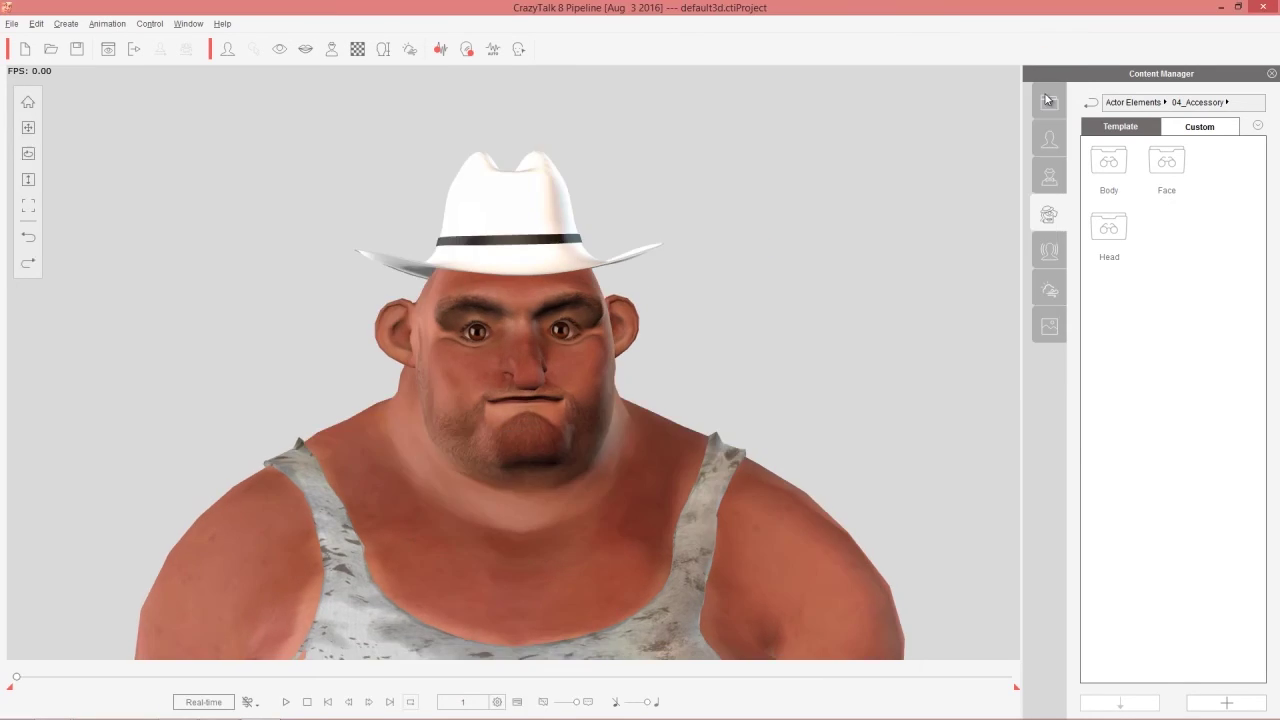
Switch back to iClone, select the parent Coronel accessory, and save it over the existing Moustache custom accessory.
{"action": "key", "text": "alt+Tab"}
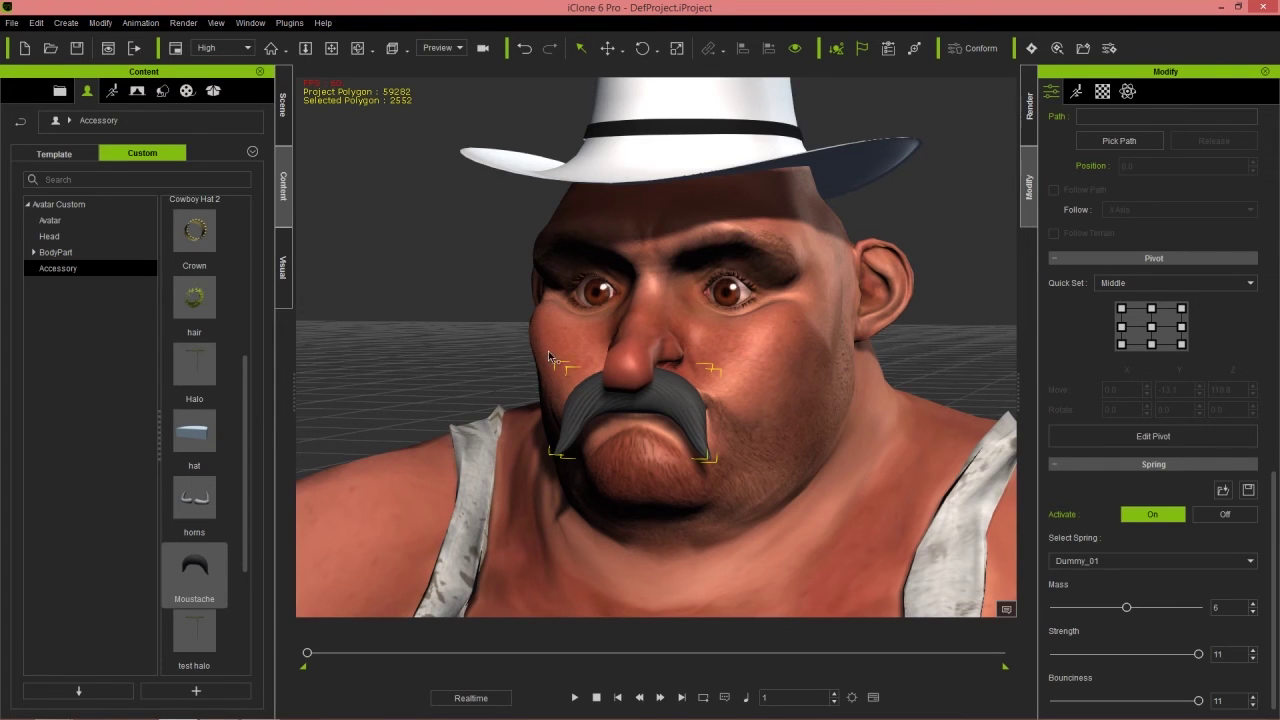
{"action": "left_click", "coordinate": [289, 110]}
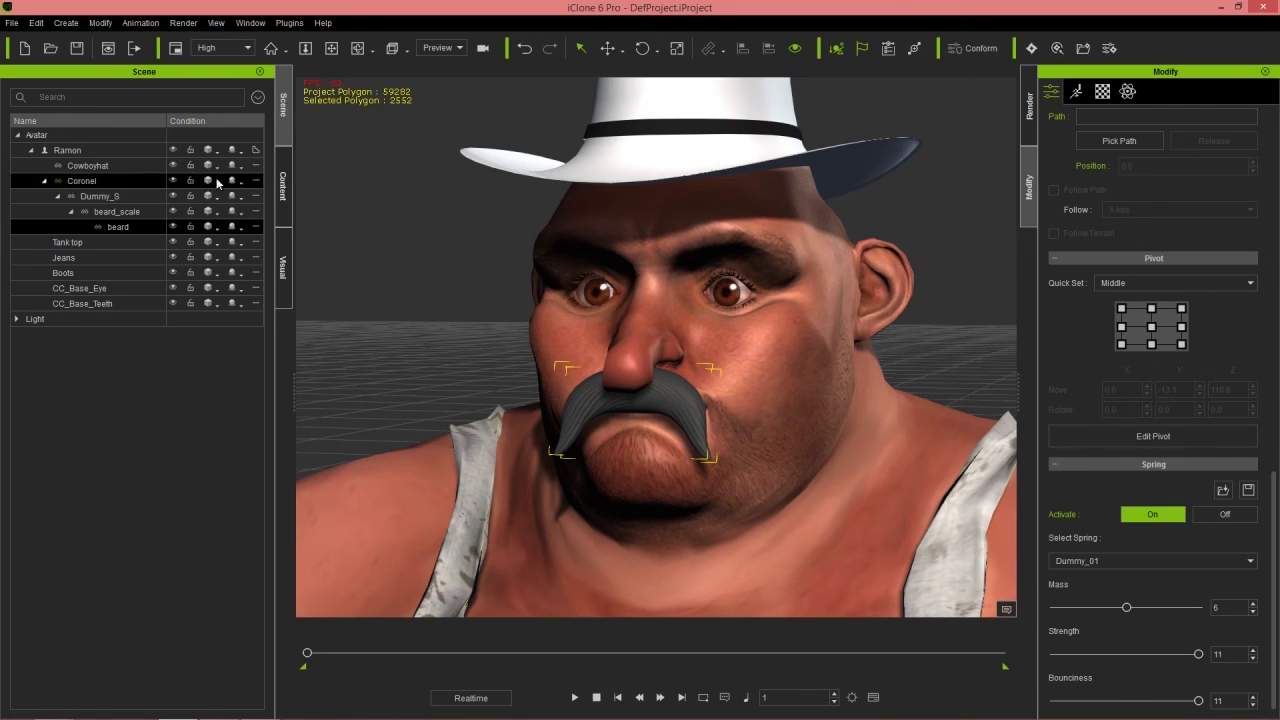
{"action": "left_click", "coordinate": [85, 183]}
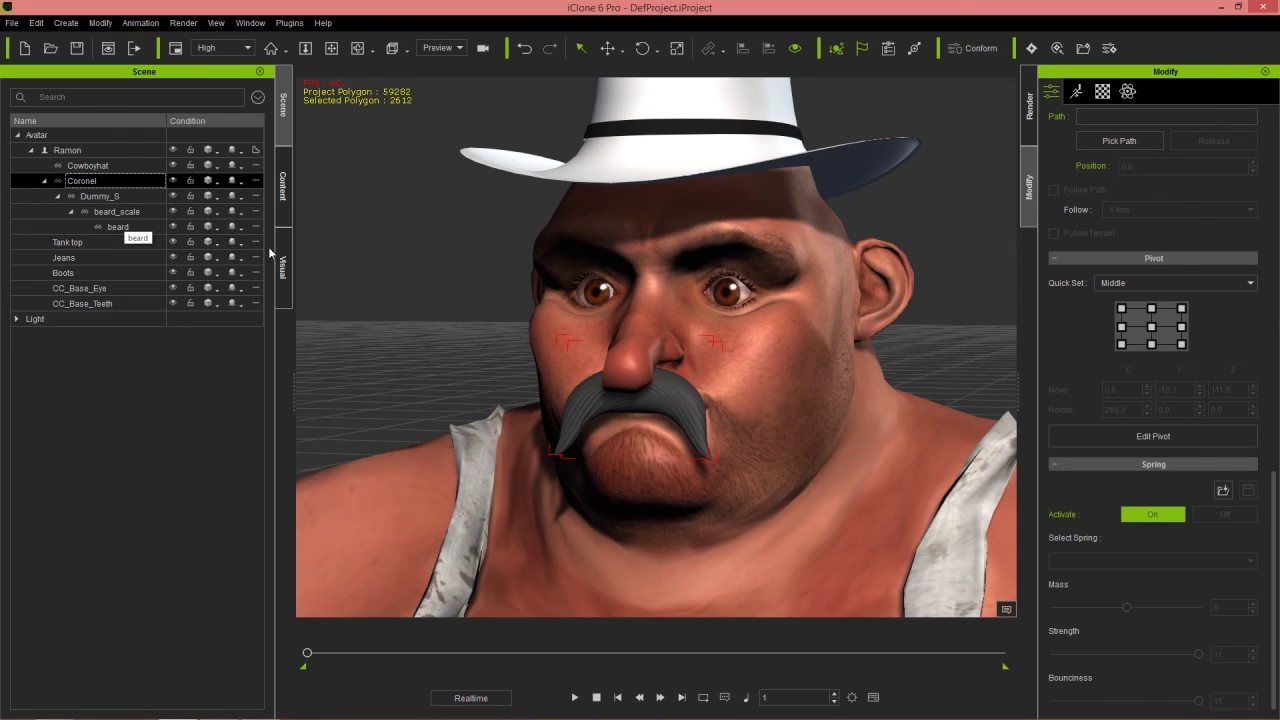
{"action": "left_click", "coordinate": [285, 195]}
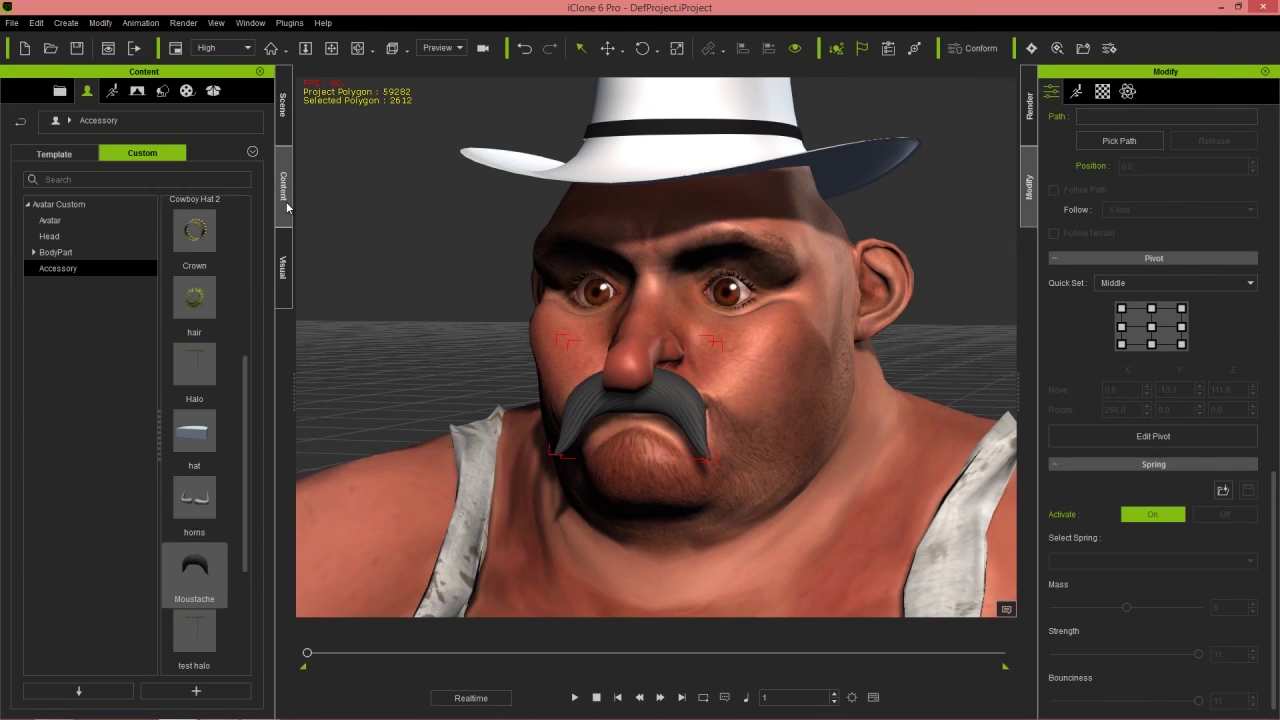
{"action": "left_click", "coordinate": [196, 690]}
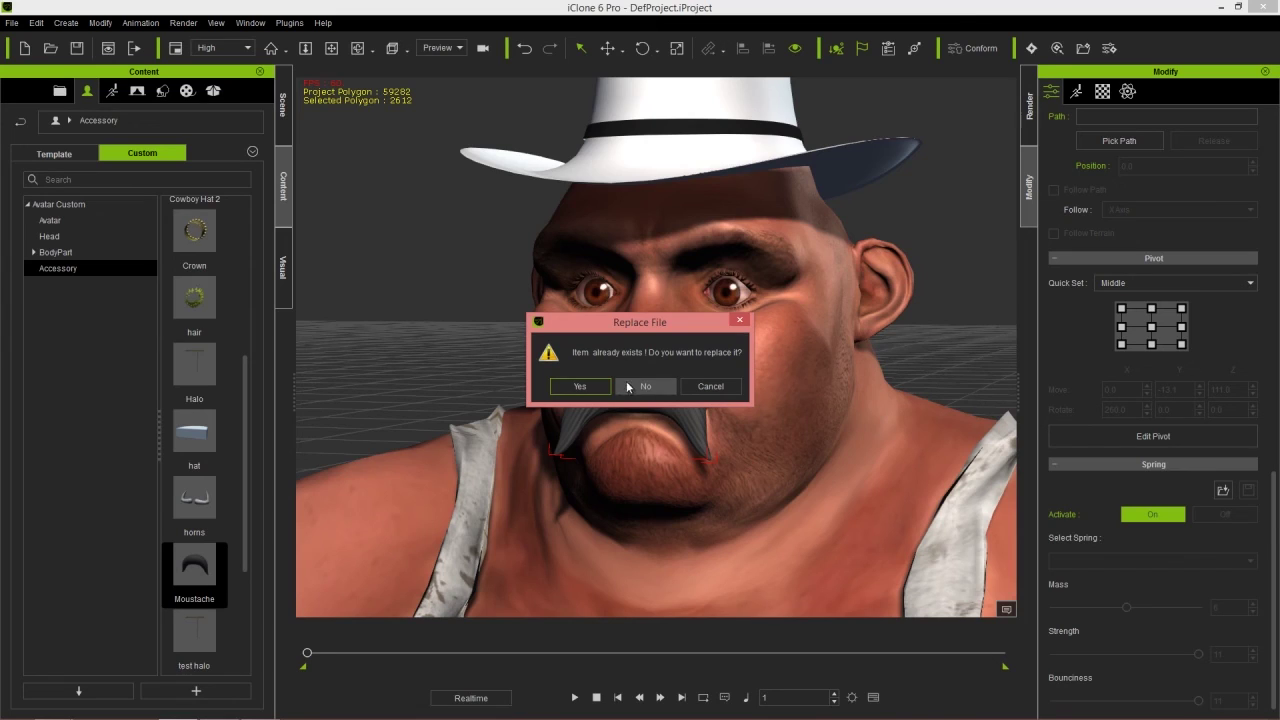
{"action": "left_click", "coordinate": [585, 388]}
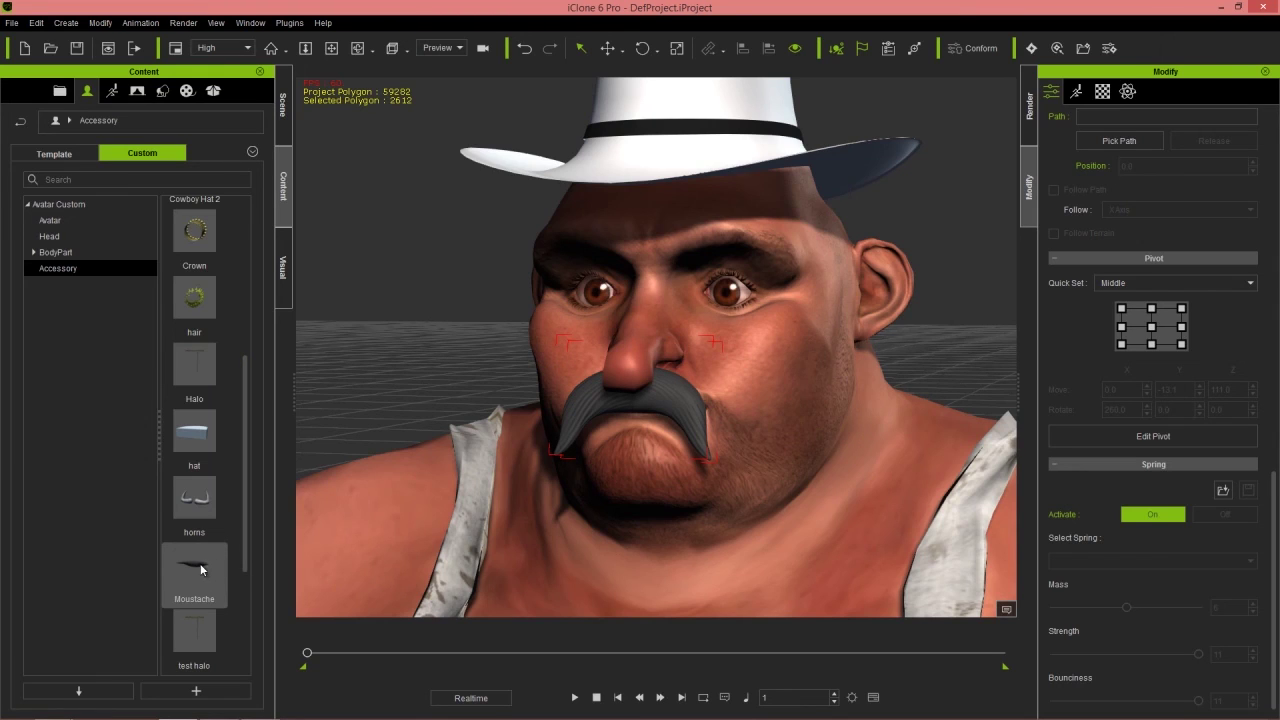
Import the re-saved Moustache accessory into CrazyTalk 8, assign it to face part F, and apply the import.
{"action": "left_click_drag", "start_coordinate": [200, 569], "coordinate": [525, 391]}
{"action": "key", "text": "alt+Tab"}
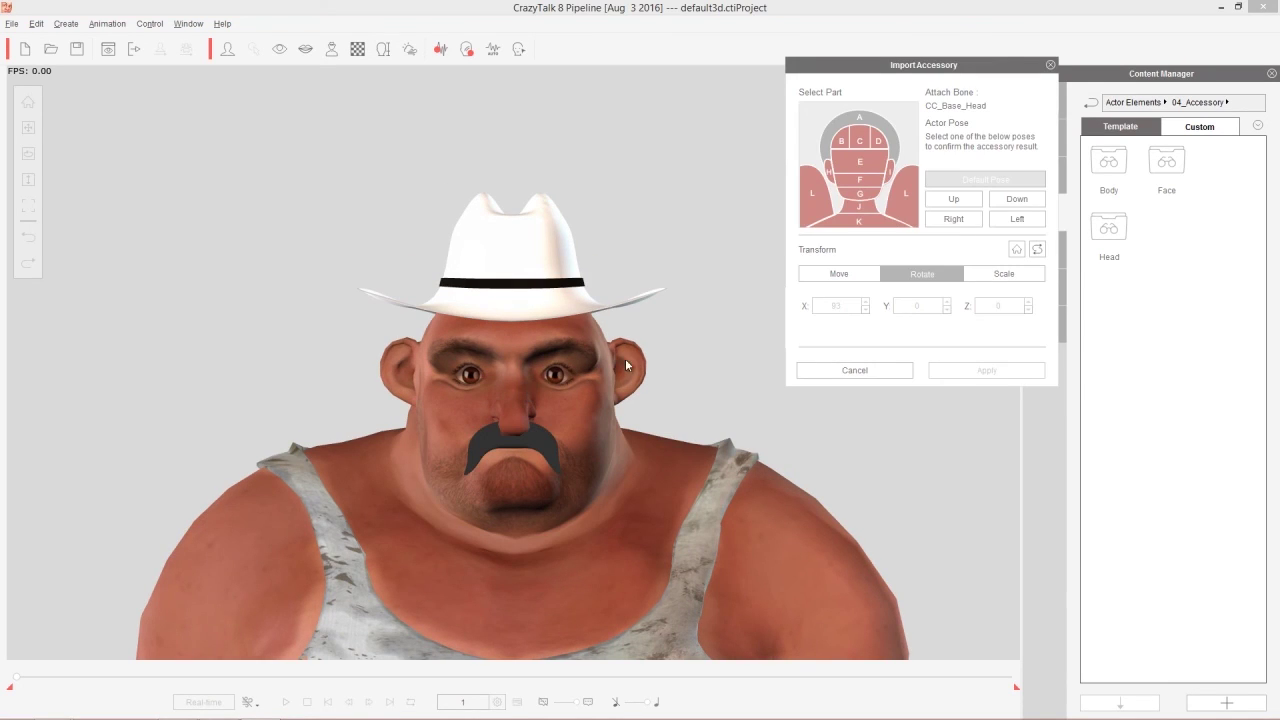
{"action": "left_click", "coordinate": [858, 181]}
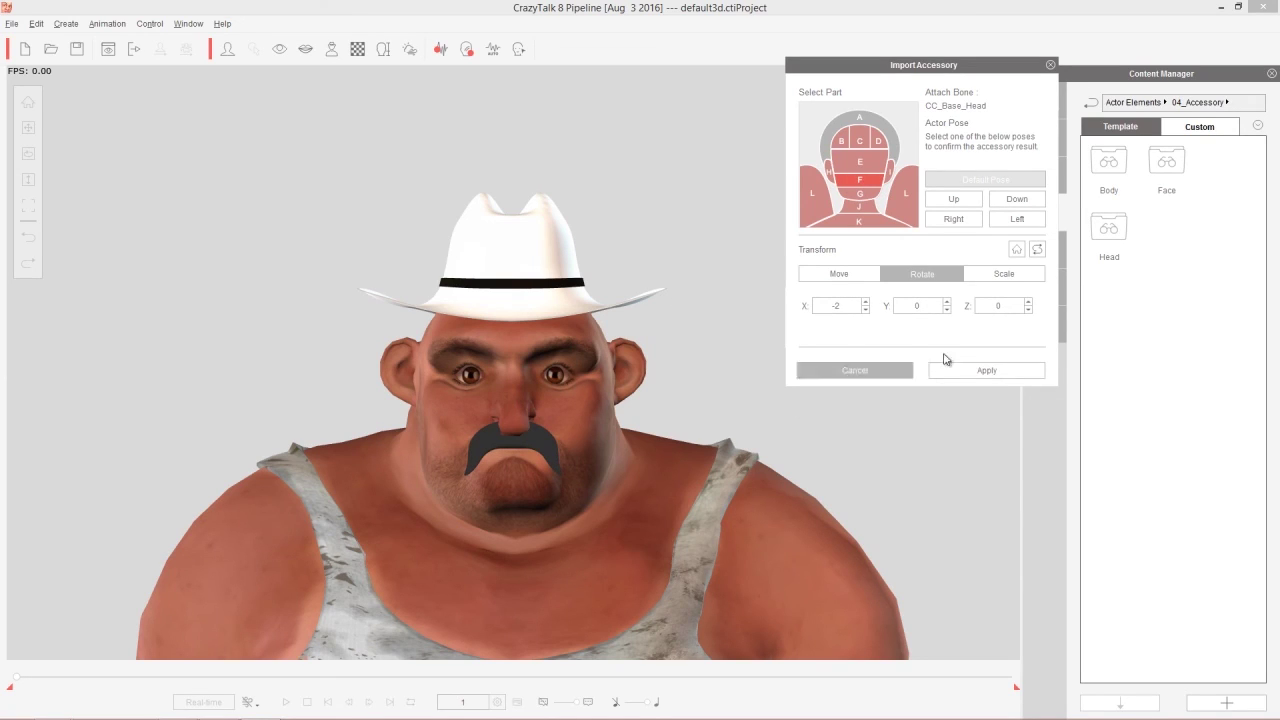
{"action": "left_click", "coordinate": [1012, 371]}
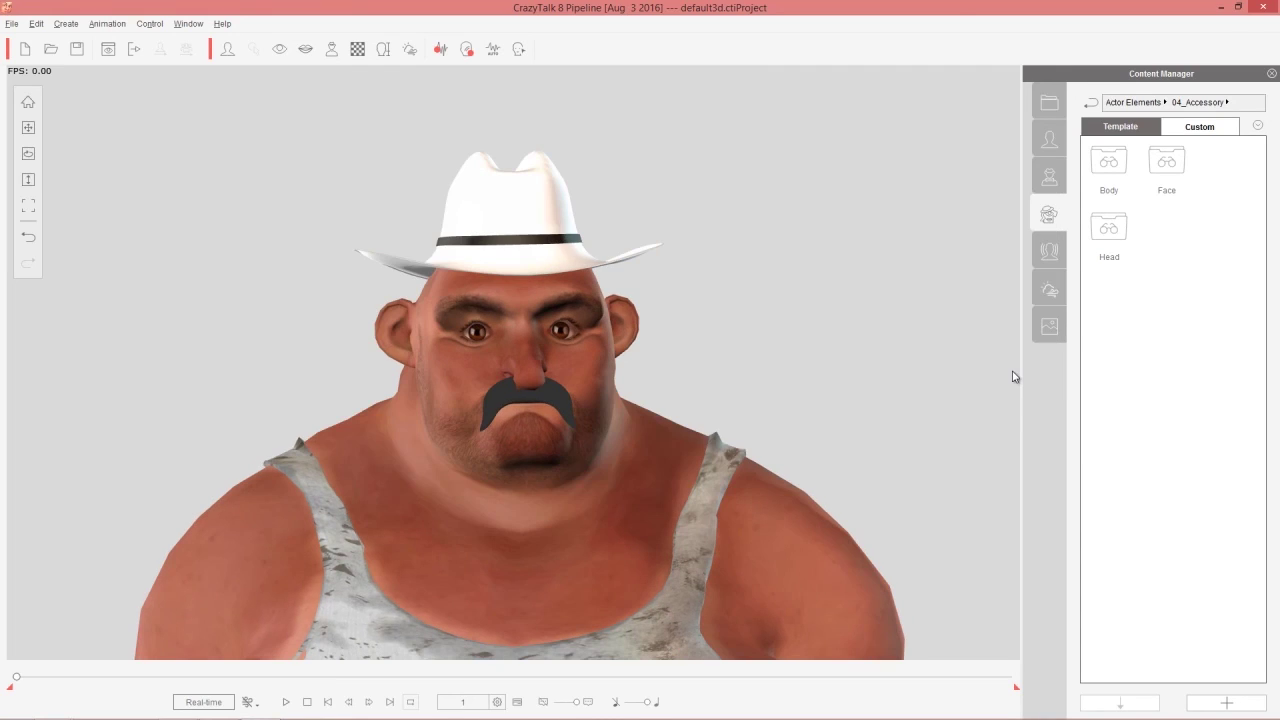
Raise the specular level of the moustache's beard01 material to make it shinier, and close the Material Settings.
{"action": "left_click", "coordinate": [66, 23]}
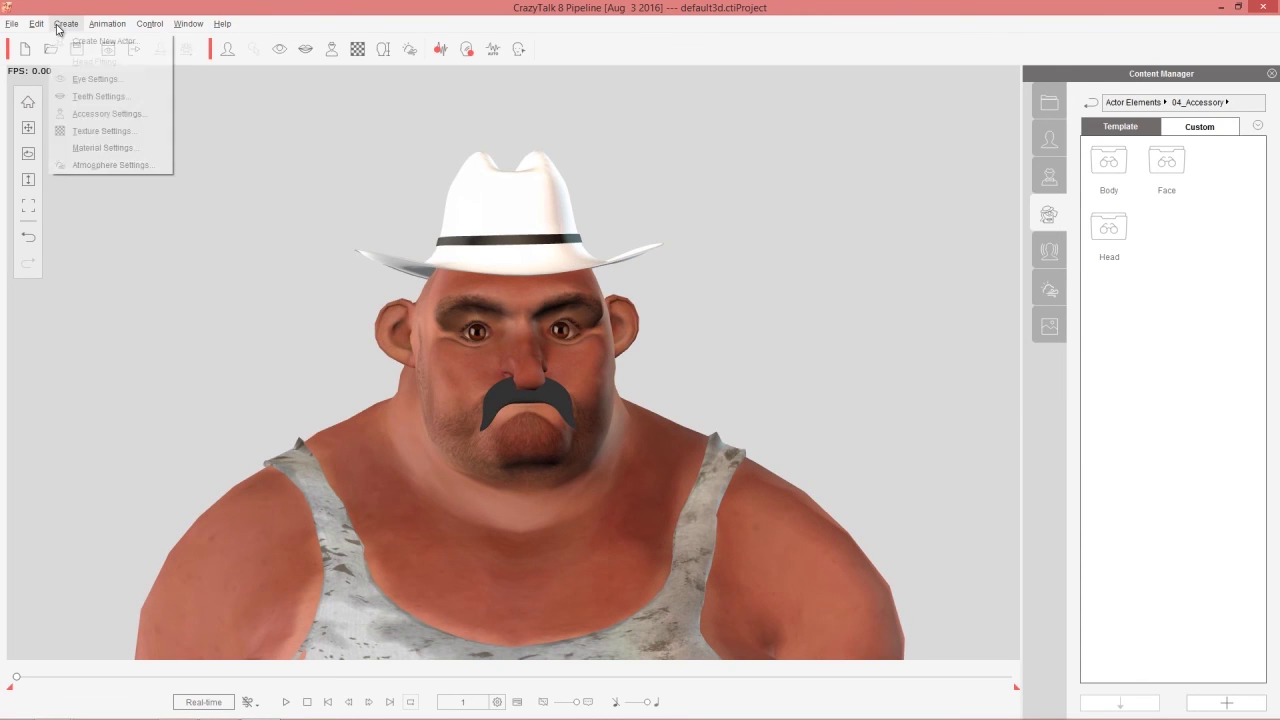
{"action": "left_click", "coordinate": [128, 150]}
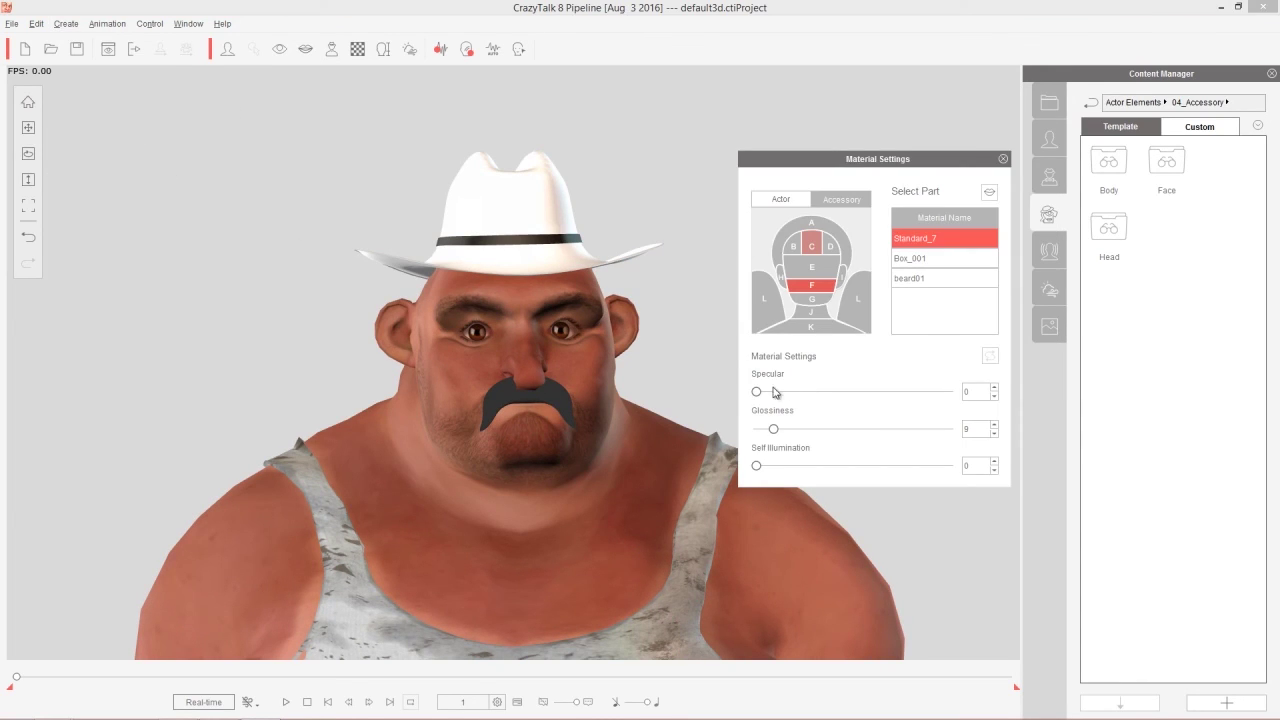
{"action": "left_click_drag", "start_coordinate": [758, 392], "coordinate": [773, 396]}
{"action": "left_click", "coordinate": [935, 282]}
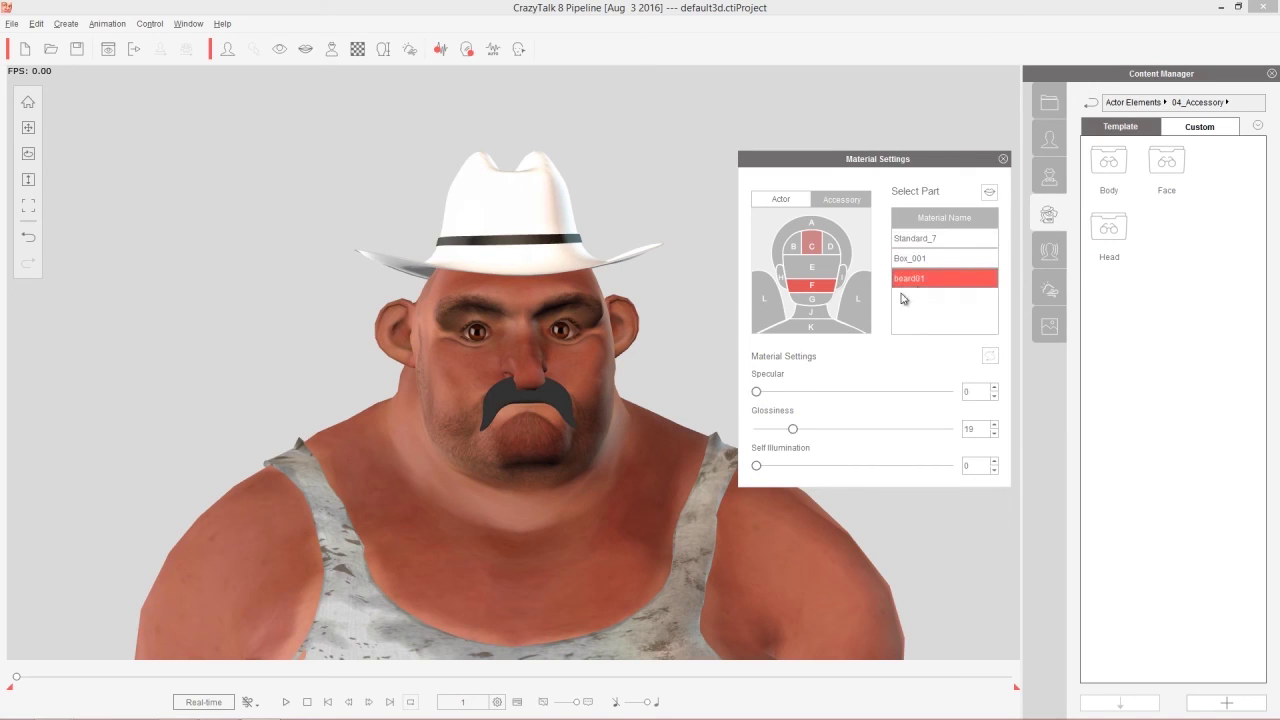
{"action": "left_click_drag", "start_coordinate": [768, 392], "coordinate": [833, 437]}
{"action": "left_click", "coordinate": [1003, 159]}
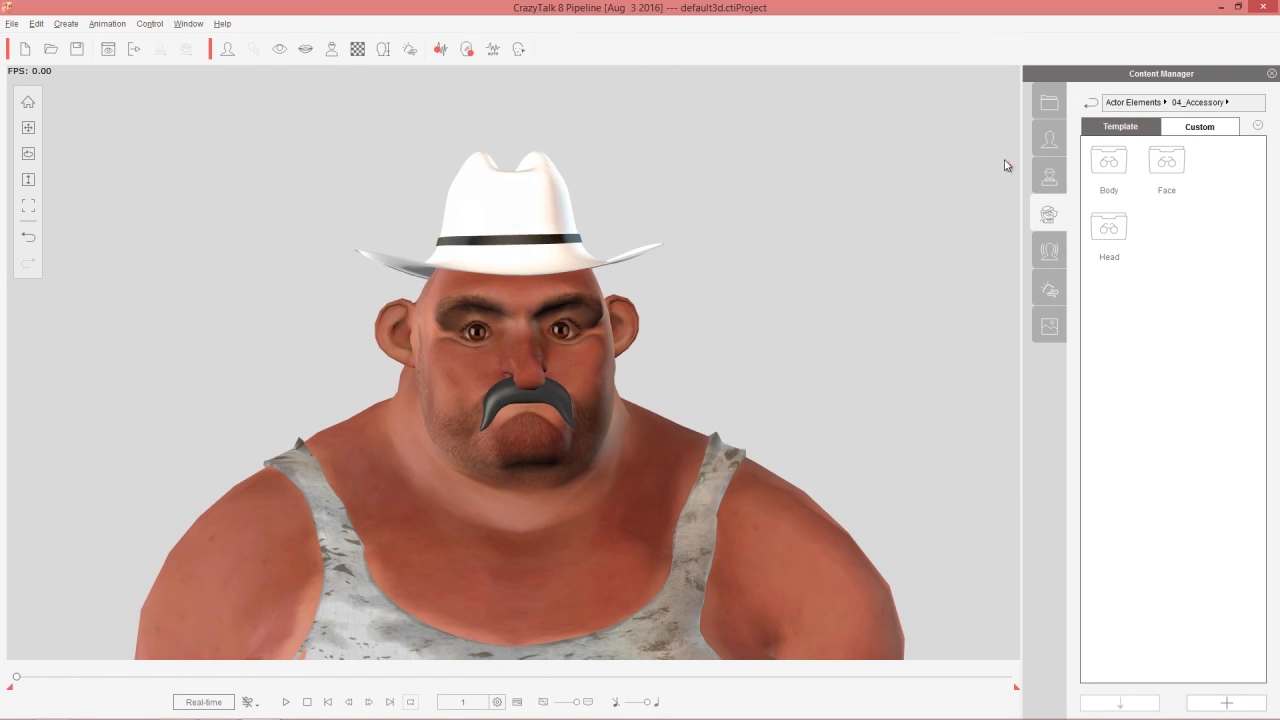
Darken the Coronel accessory's beard01 texture to brightness -7, adjust its hue, and close the Accessory Settings.
{"action": "left_click", "coordinate": [66, 23]}
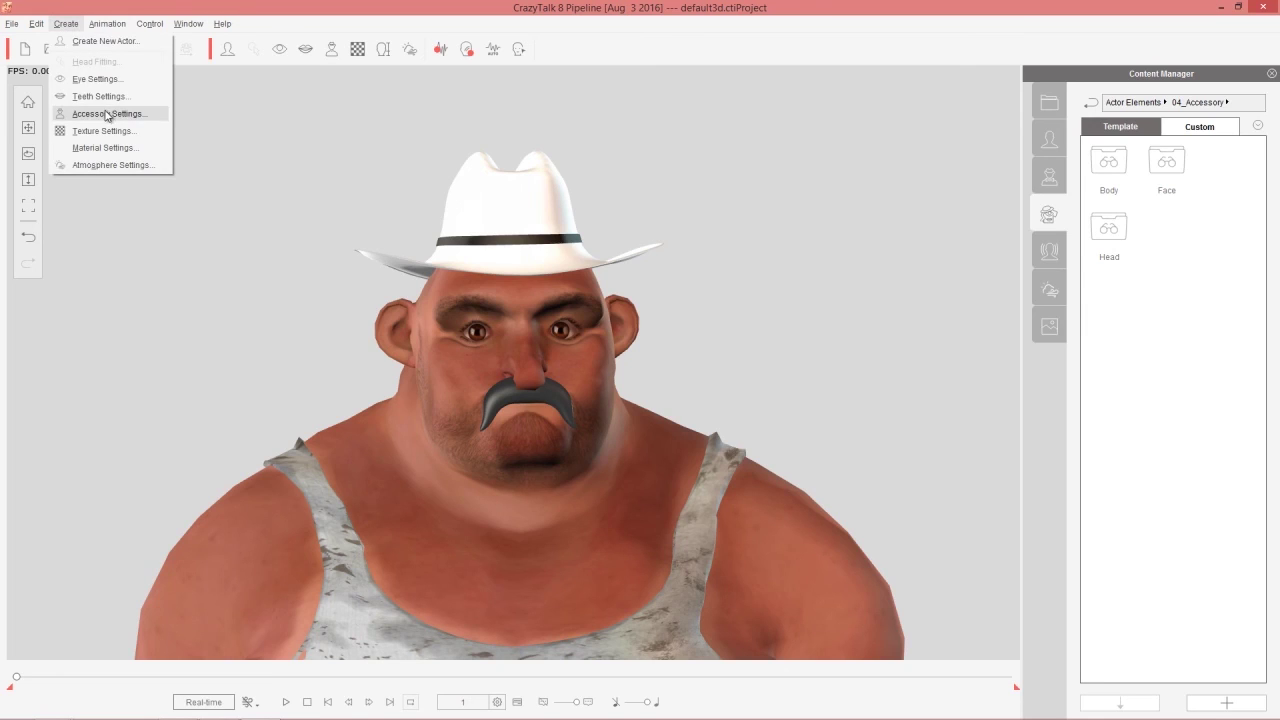
{"action": "left_click", "coordinate": [106, 113]}
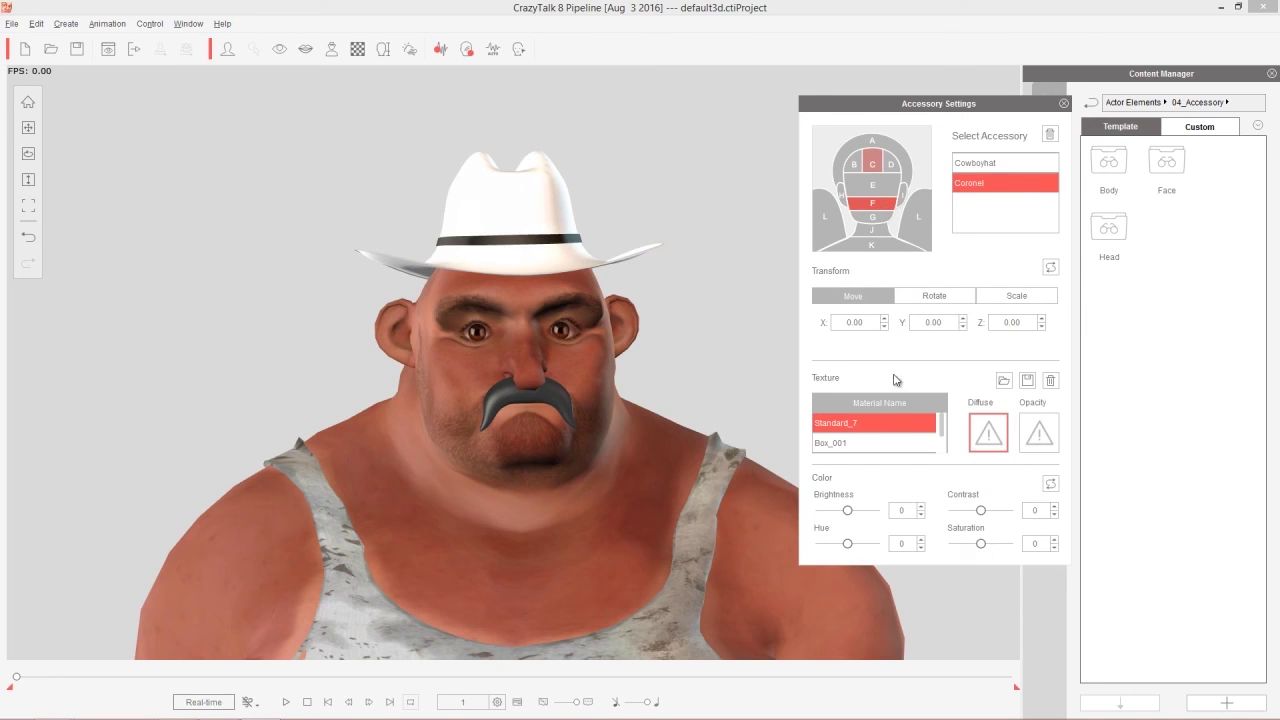
{"action": "scroll", "coordinate": [930, 440], "scroll_direction": "down", "scroll_amount": 1}
{"action": "left_click", "coordinate": [883, 449]}
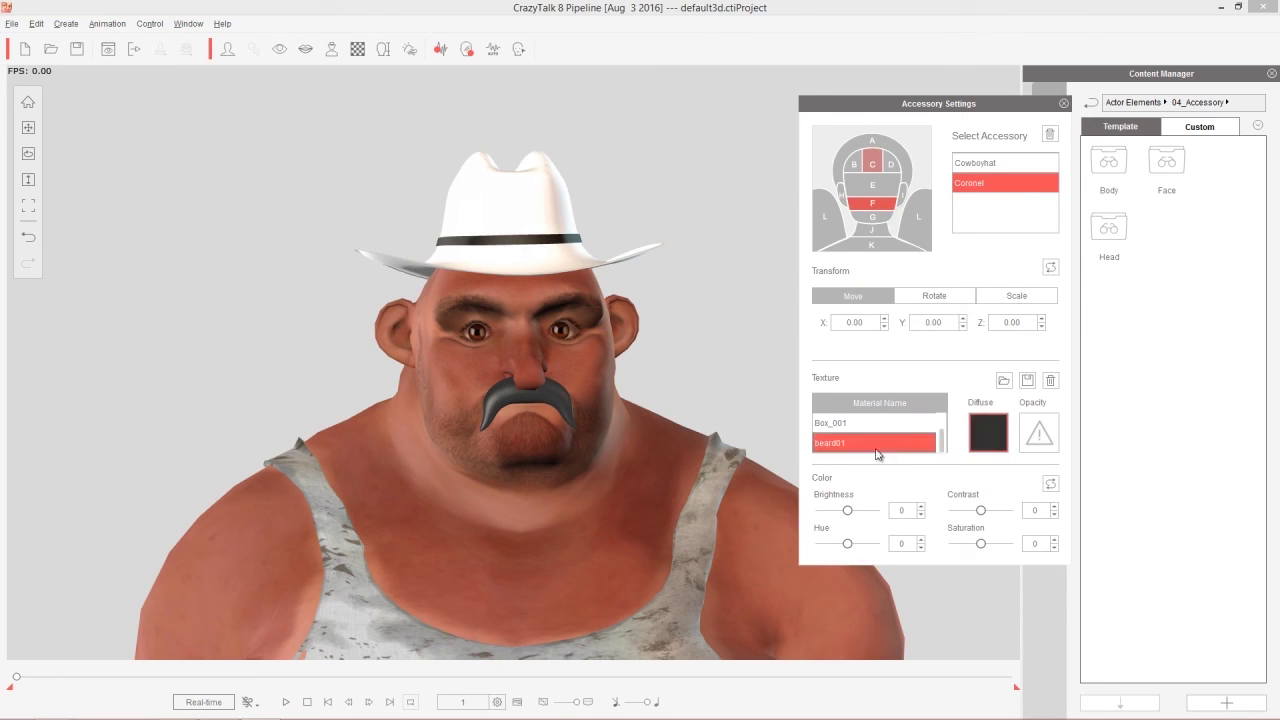
{"action": "left_click_drag", "start_coordinate": [849, 512], "coordinate": [843, 546]}
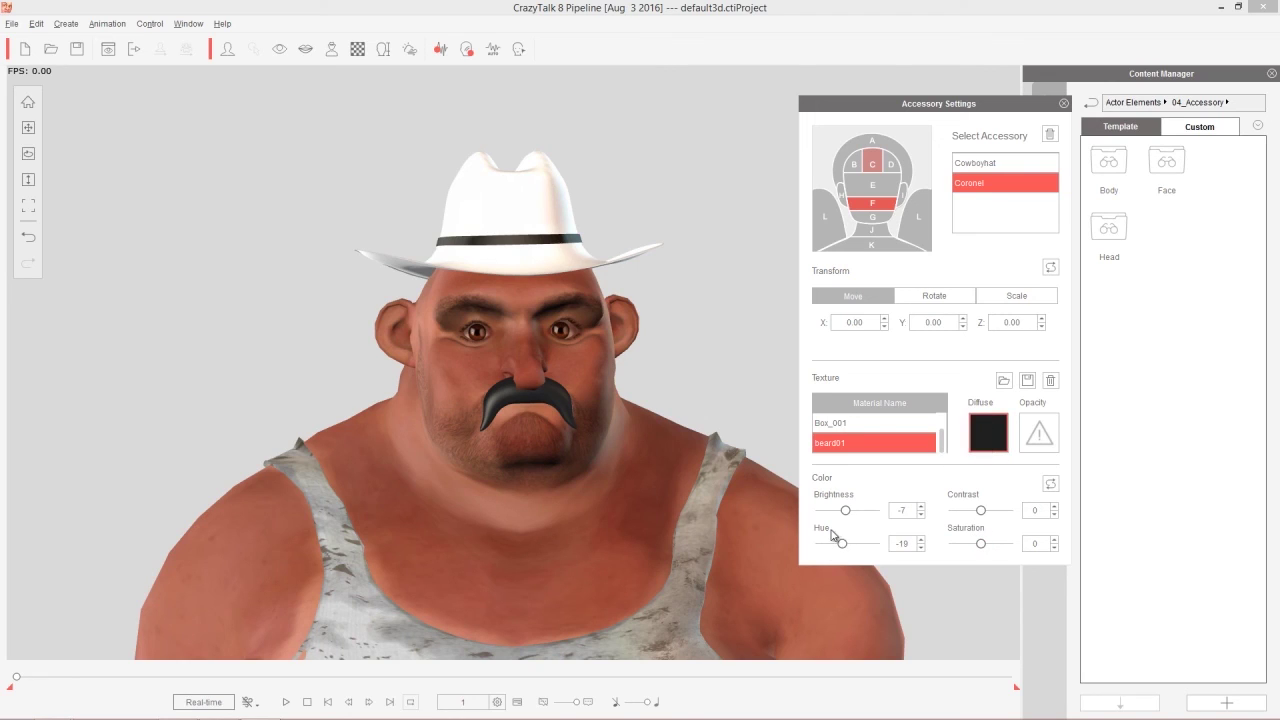
{"action": "left_click_drag", "start_coordinate": [842, 544], "coordinate": [847, 546]}
{"action": "left_click", "coordinate": [1064, 104]}
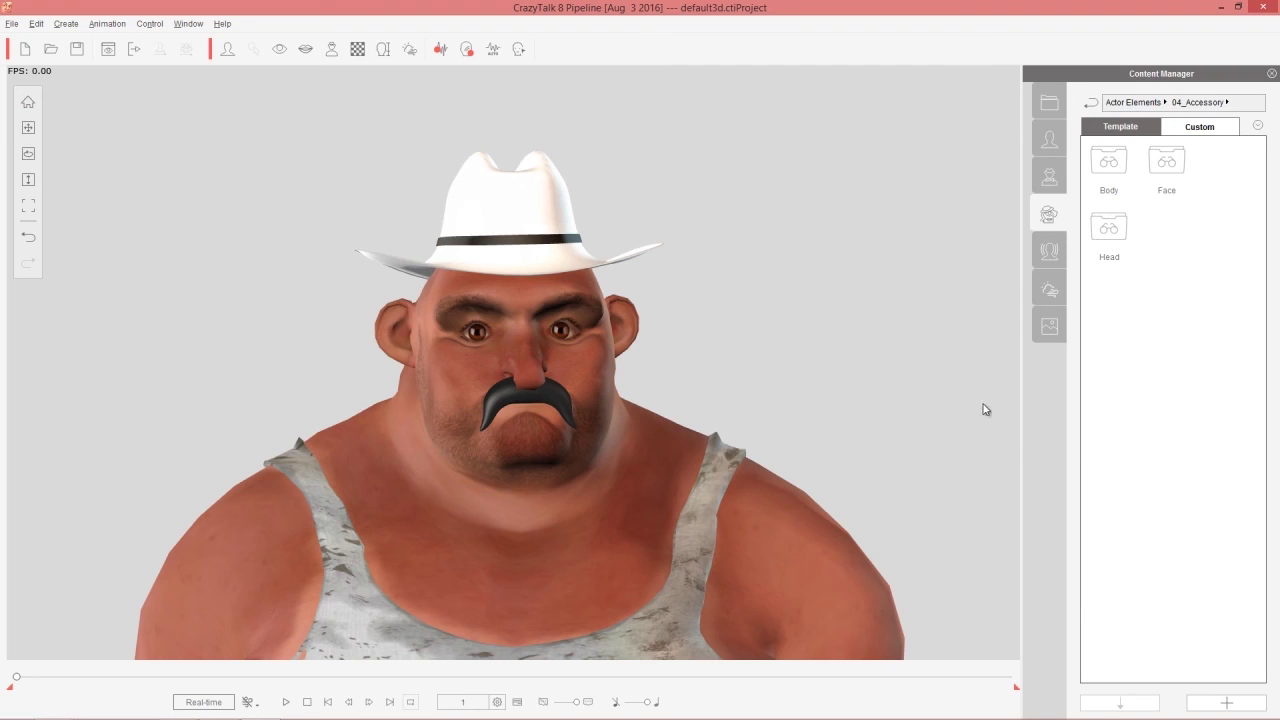
Apply the Sneaky Laugh voice script template to Ramon to preview the moustache in motion, and stop playback.
{"action": "left_click", "coordinate": [1049, 251]}
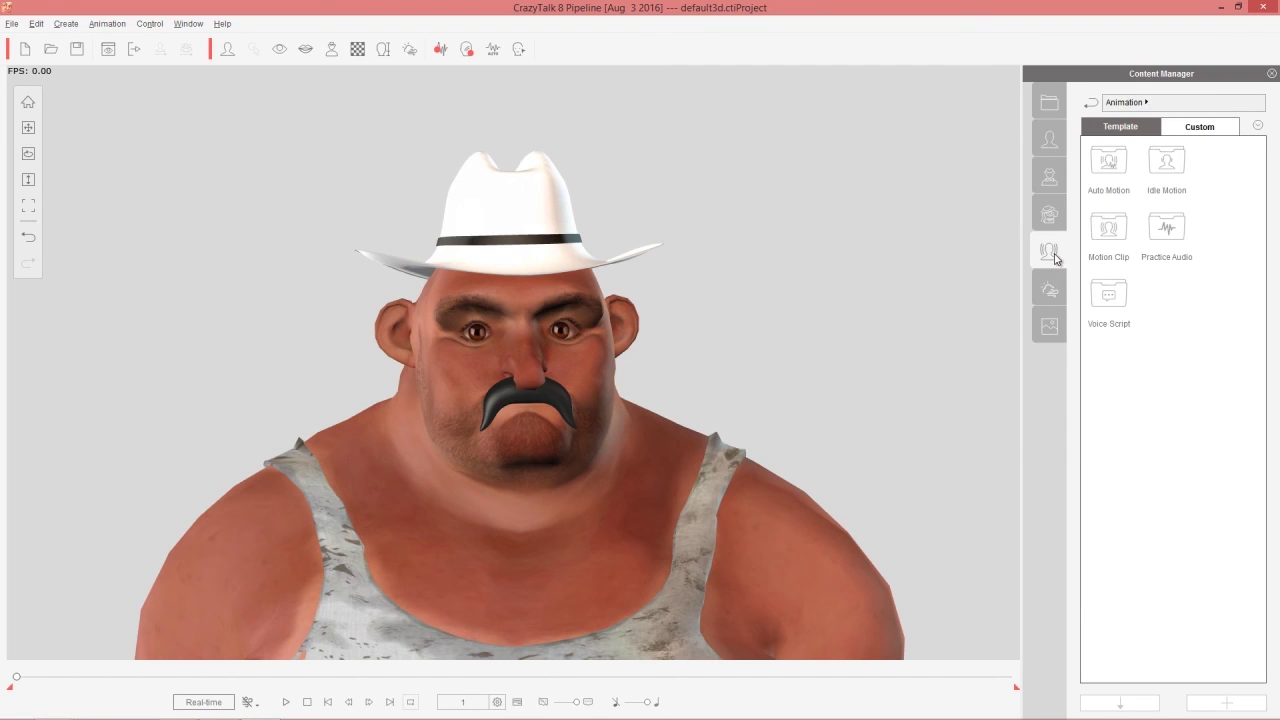
{"action": "double_click", "coordinate": [1117, 312]}
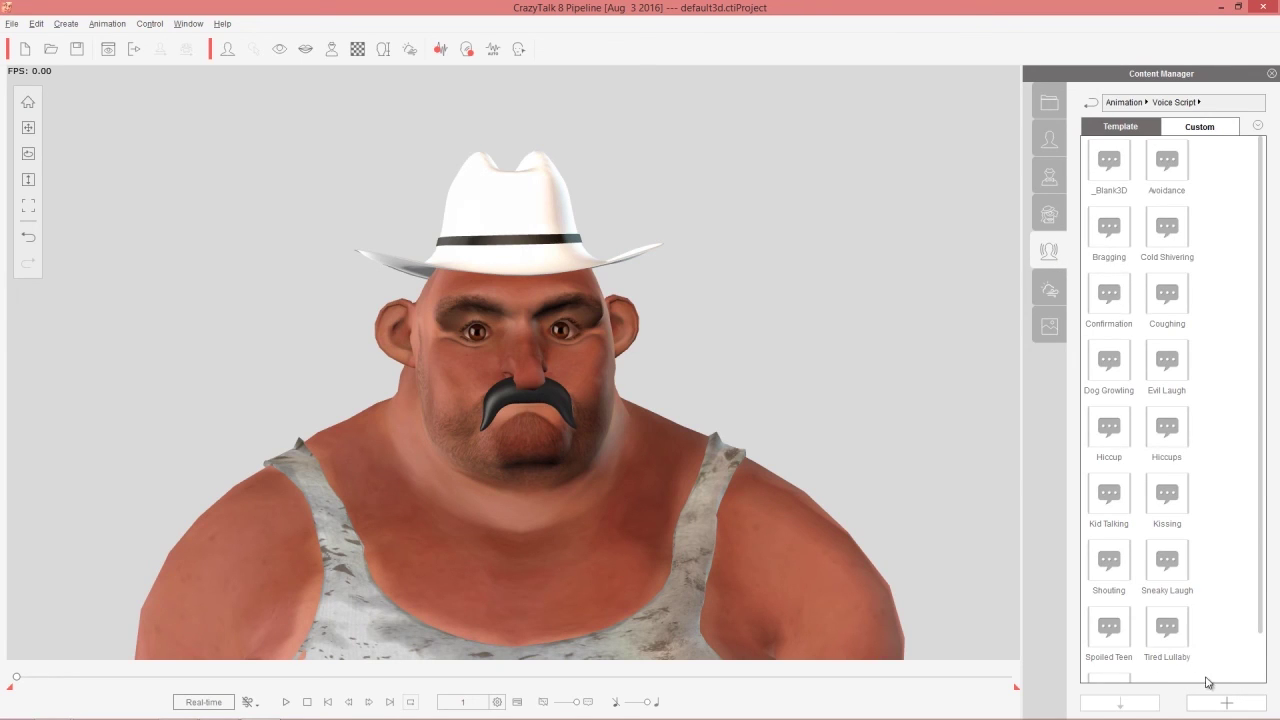
{"action": "double_click", "coordinate": [1170, 568]}
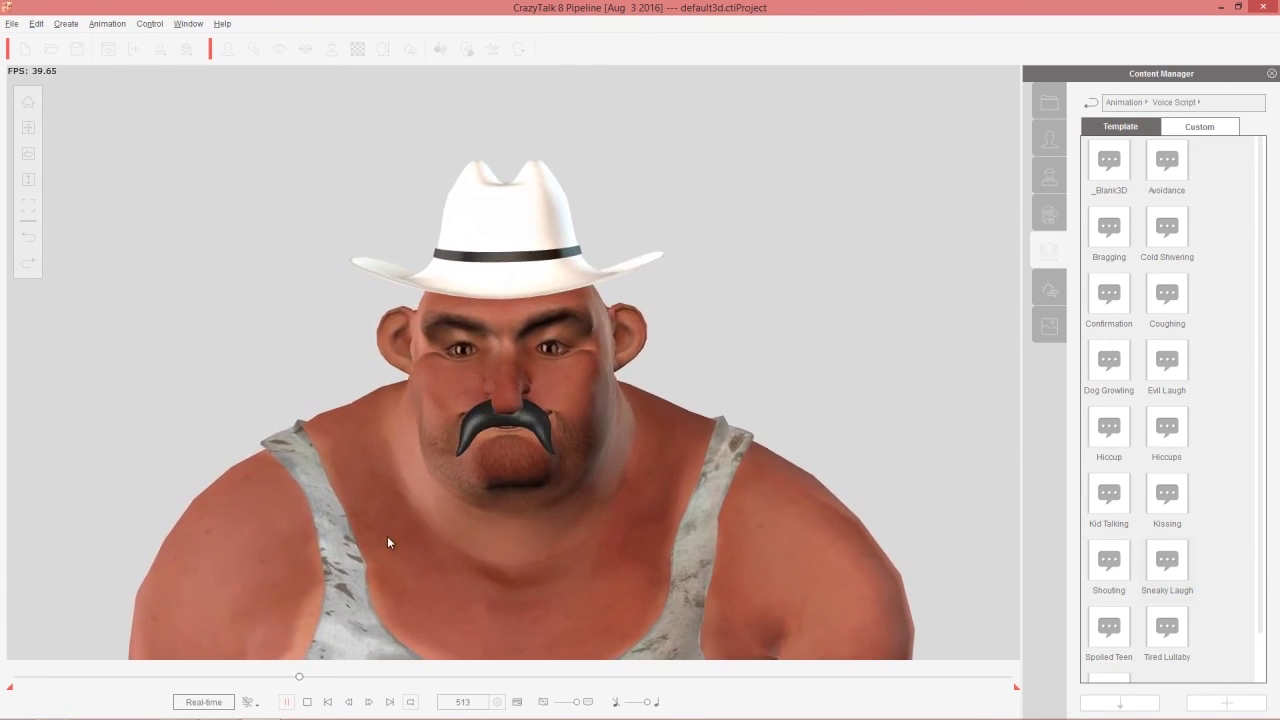
{"action": "left_click", "coordinate": [307, 702]}
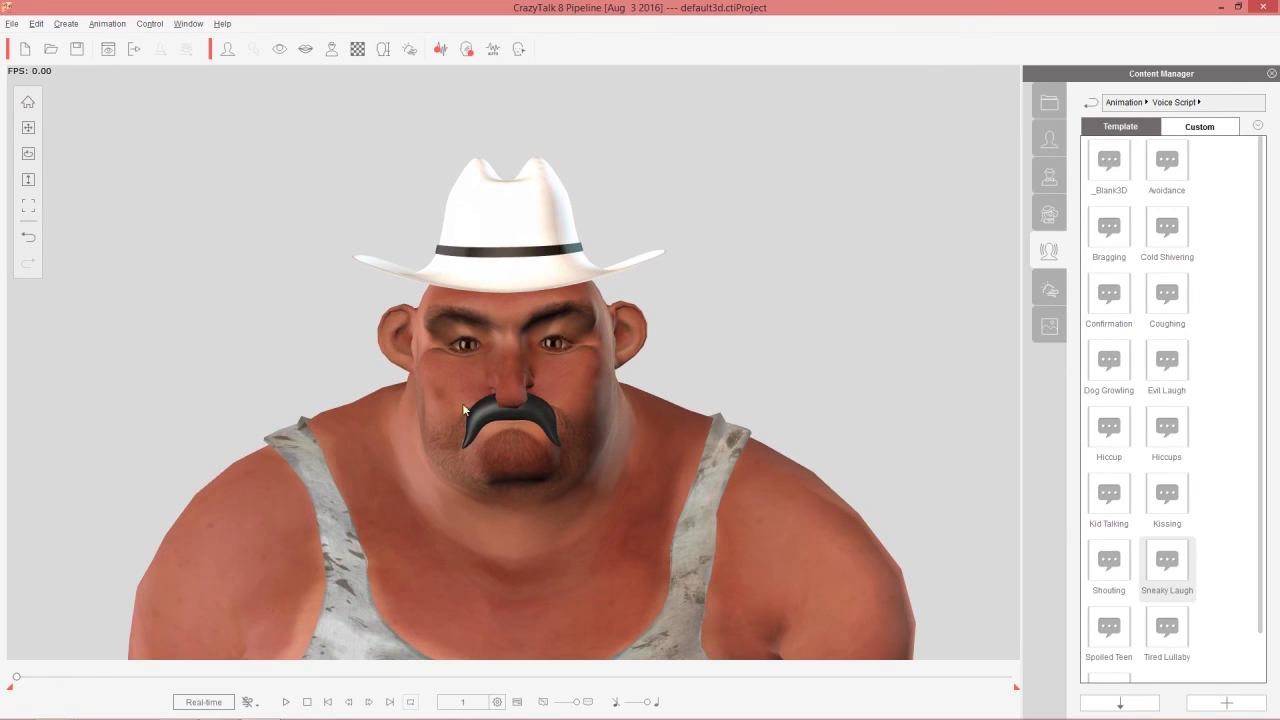